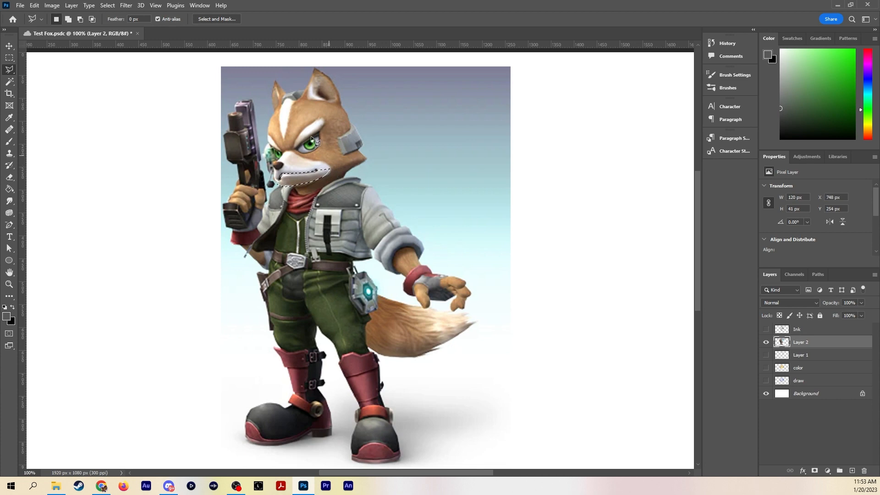
{"action": "key", "text": "v"}
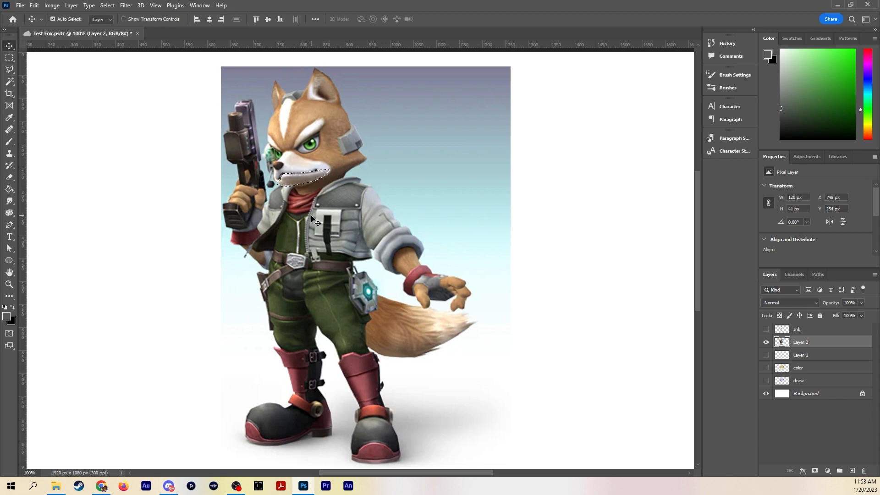
{"action": "key", "text": "ctrl+plus"}
{"action": "left_click_drag", "start_coordinate": [433, 206], "coordinate": [487, 367]}
{"action": "mouse_move", "coordinate": [287, 264]}
{"action": "left_mouse_down"}
{"action": "mouse_move", "coordinate": [295, 294]}
{"action": "mouse_move", "coordinate": [282, 263]}
{"action": "left_mouse_up"}
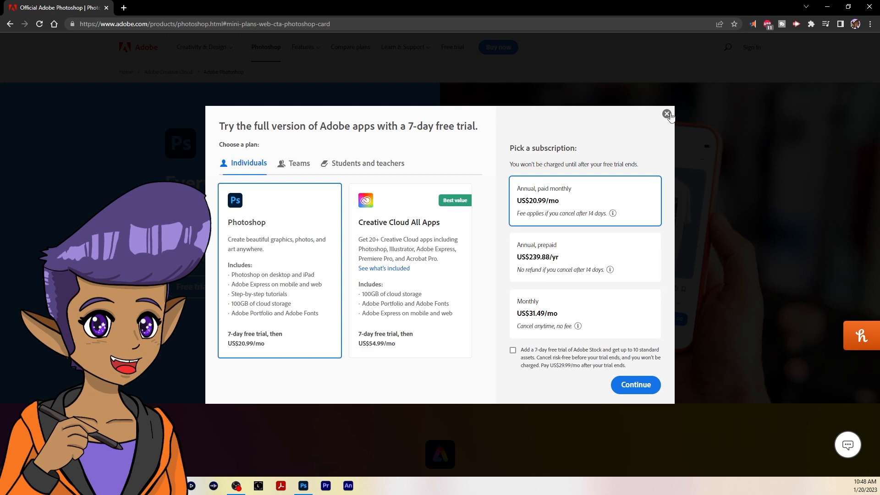
Dismiss the free-trial plan offer and look through the Photoshop product page on Adobe's website
{"action": "left_click", "coordinate": [667, 115]}
{"action": "scroll", "coordinate": [434, 400], "scroll_direction": "down", "scroll_amount": 6}
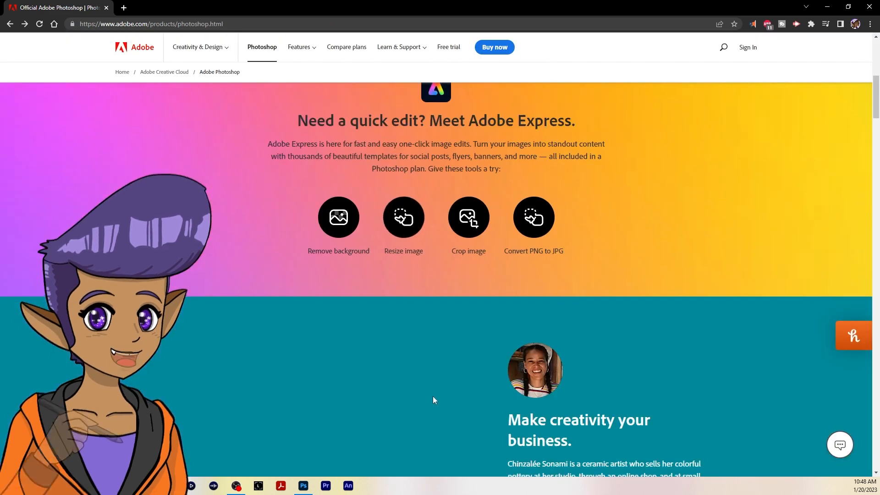
{"action": "scroll", "coordinate": [391, 328], "scroll_direction": "up", "scroll_amount": 2}
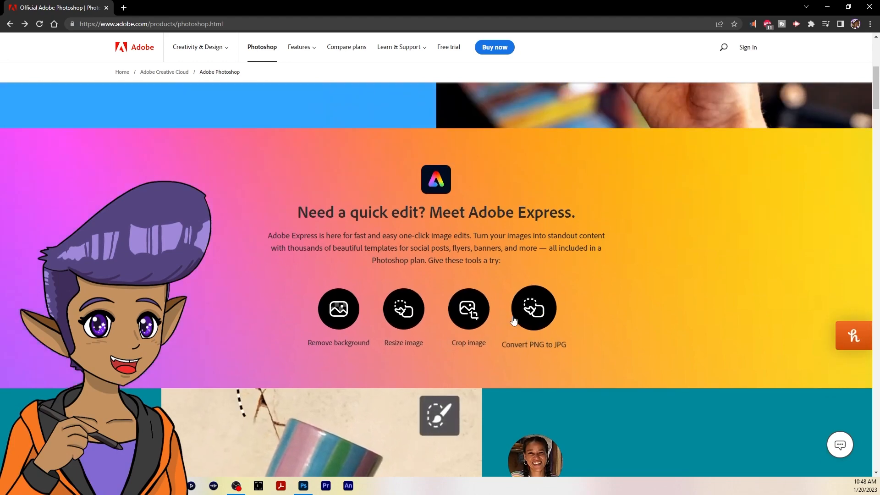
{"action": "scroll", "coordinate": [513, 320], "scroll_direction": "down", "scroll_amount": 18}
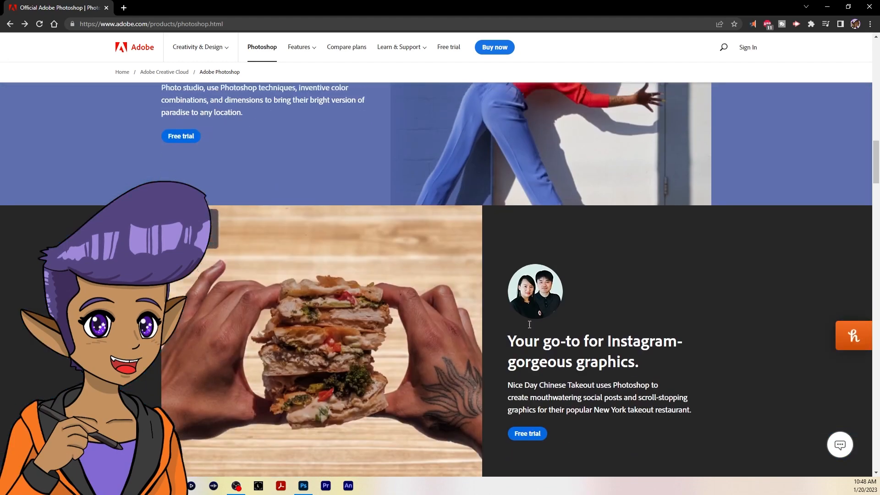
{"action": "scroll", "coordinate": [534, 321], "scroll_direction": "up", "scroll_amount": 20}
{"action": "scroll", "coordinate": [532, 318], "scroll_direction": "down", "scroll_amount": 20}
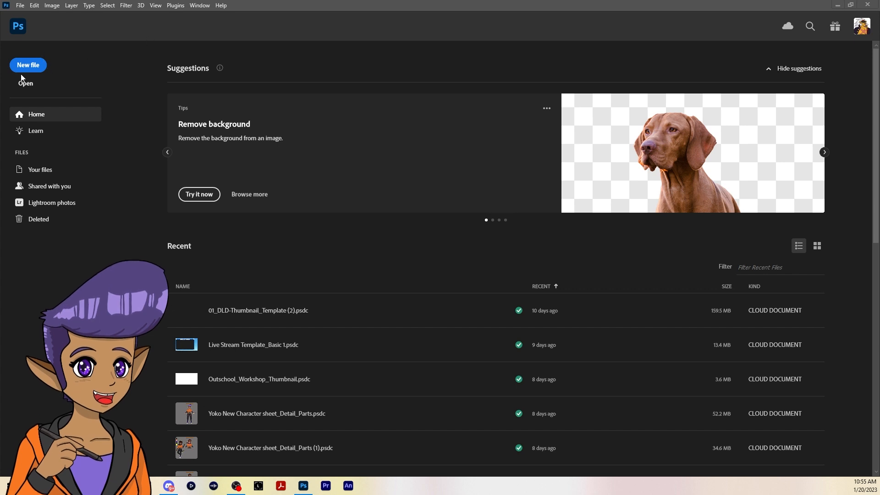
{"action": "left_click", "coordinate": [37, 65]}
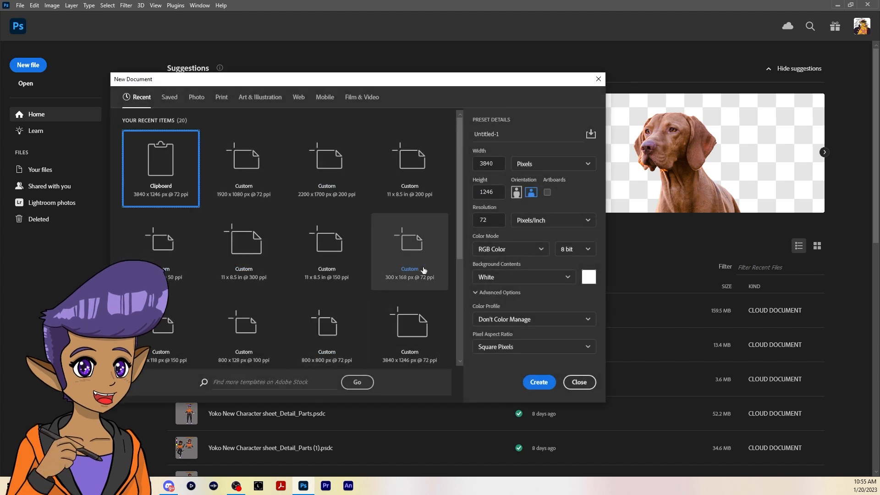
{"action": "left_click", "coordinate": [577, 382]}
{"action": "left_click", "coordinate": [31, 5]}
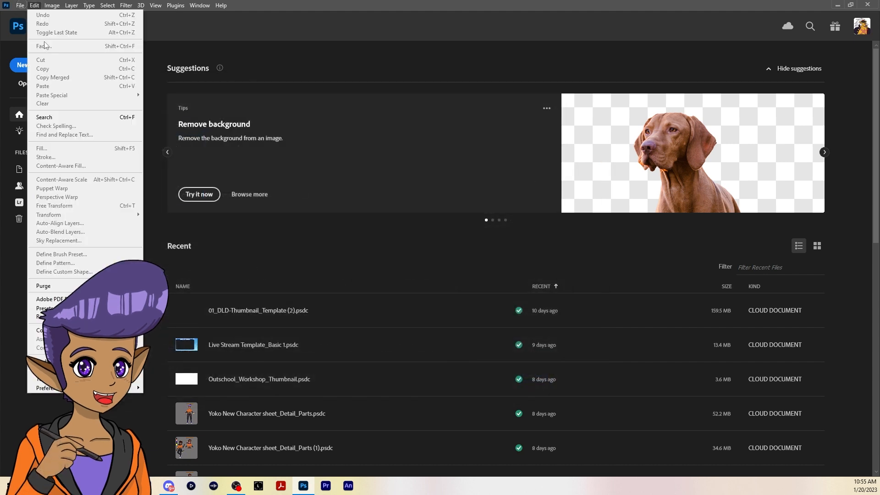
{"action": "left_click", "coordinate": [40, 16]}
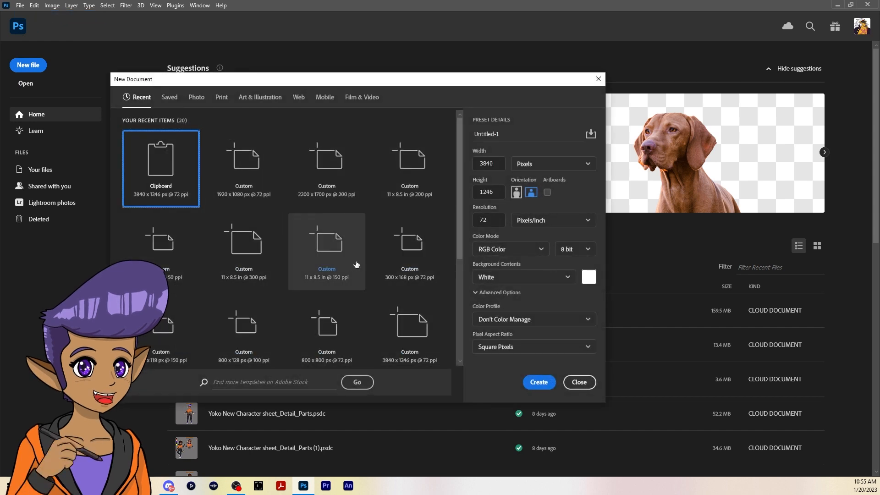
{"action": "left_click", "coordinate": [578, 382]}
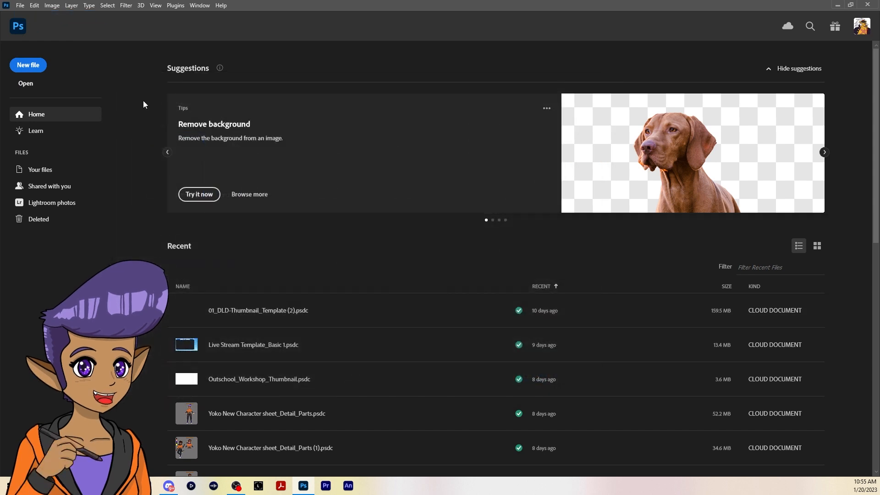
Start a new document and examine the presets under Recent, Saved, Photo, Print, Art & Illustration and Web
{"action": "left_click", "coordinate": [34, 67]}
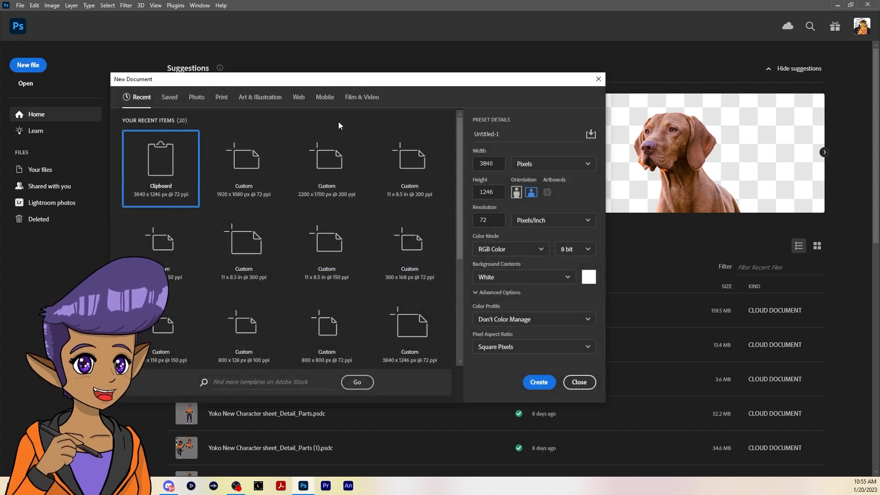
{"action": "scroll", "coordinate": [462, 166], "scroll_direction": "down", "scroll_amount": 1}
{"action": "scroll", "coordinate": [462, 167], "scroll_direction": "down", "scroll_amount": 5}
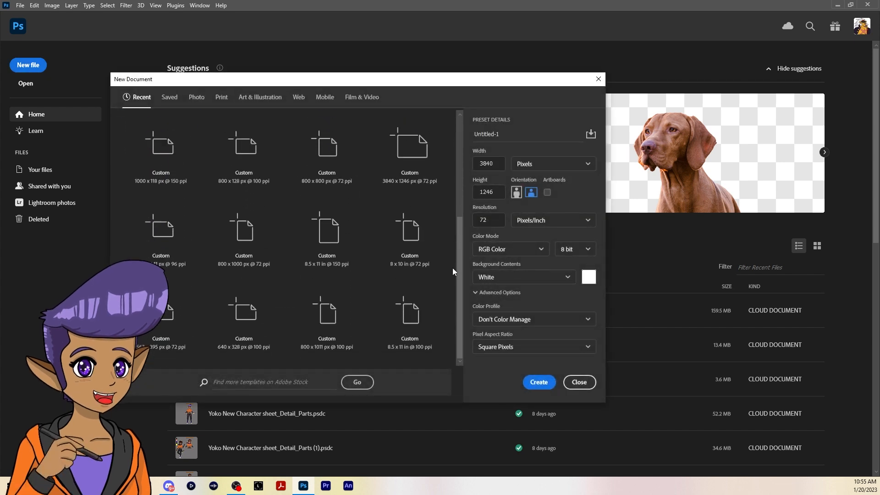
{"action": "scroll", "coordinate": [452, 206], "scroll_direction": "up", "scroll_amount": 6}
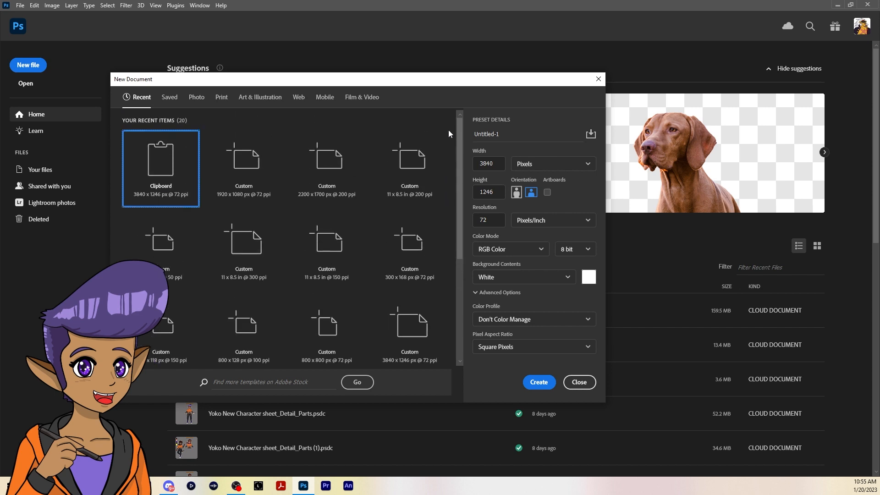
{"action": "left_click", "coordinate": [171, 98]}
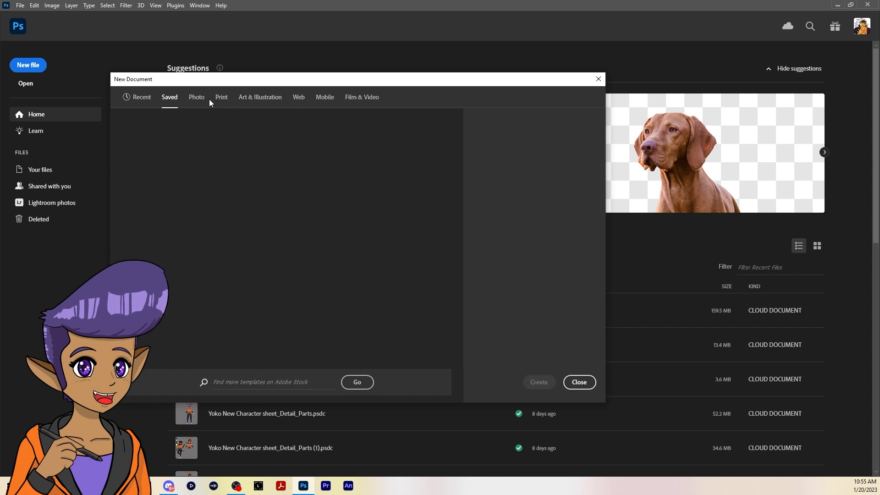
{"action": "left_click", "coordinate": [197, 99]}
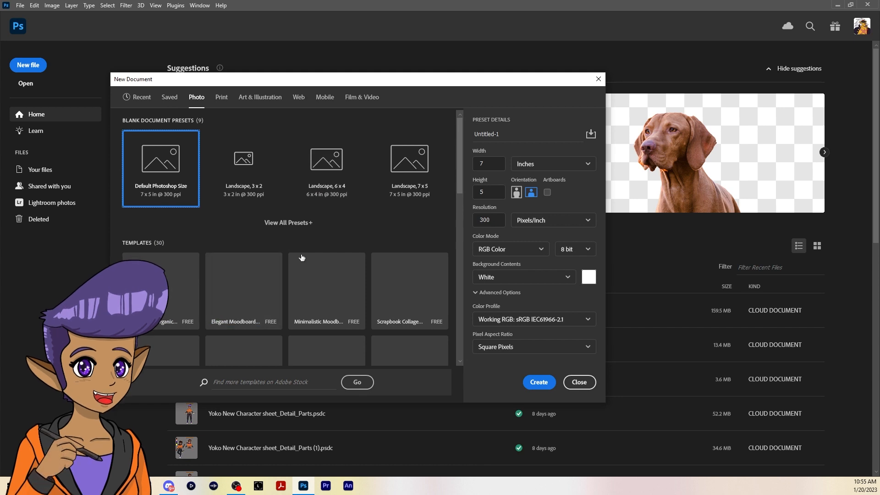
{"action": "left_click_drag", "start_coordinate": [453, 163], "coordinate": [452, 144]}
{"action": "left_click", "coordinate": [223, 99]}
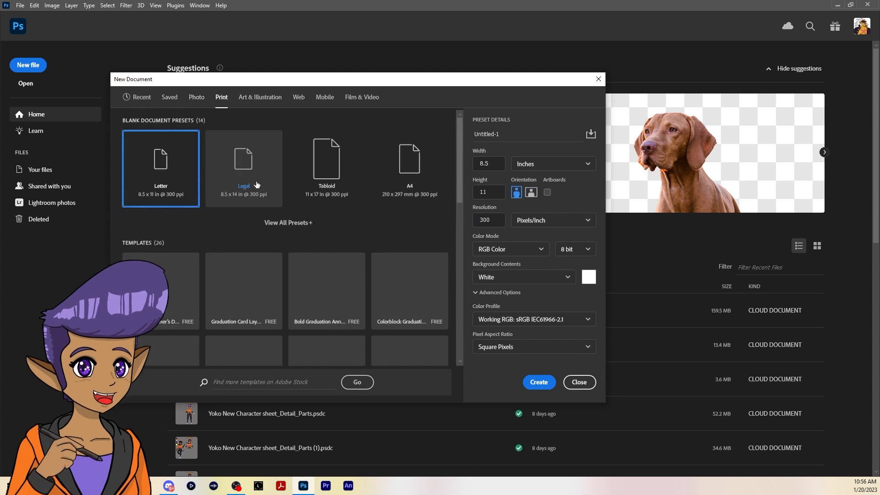
{"action": "left_click", "coordinate": [324, 192]}
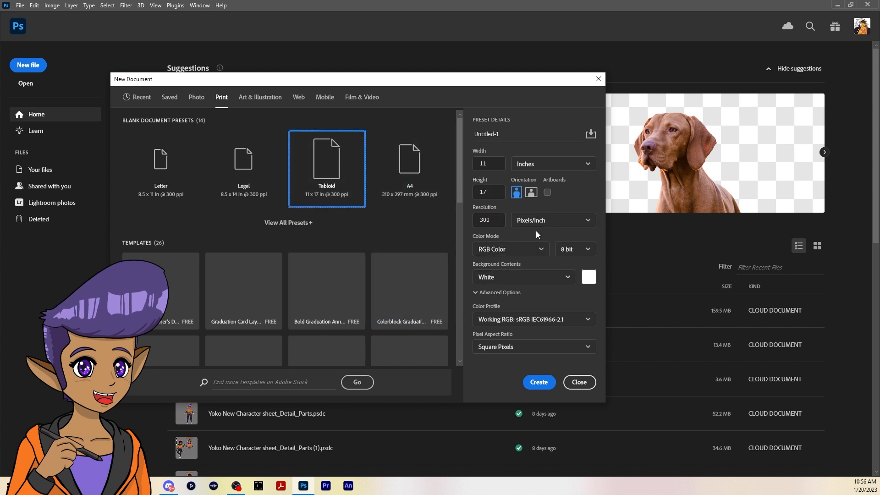
{"action": "left_click", "coordinate": [269, 99]}
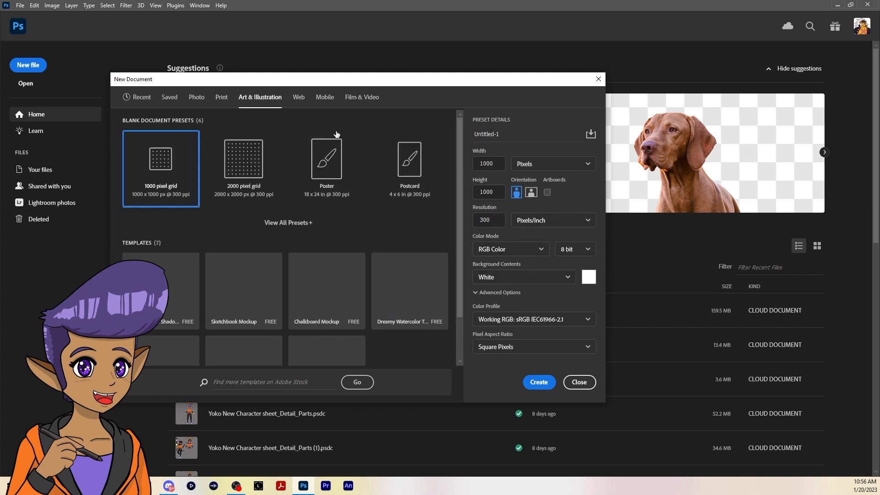
{"action": "left_click", "coordinate": [299, 102]}
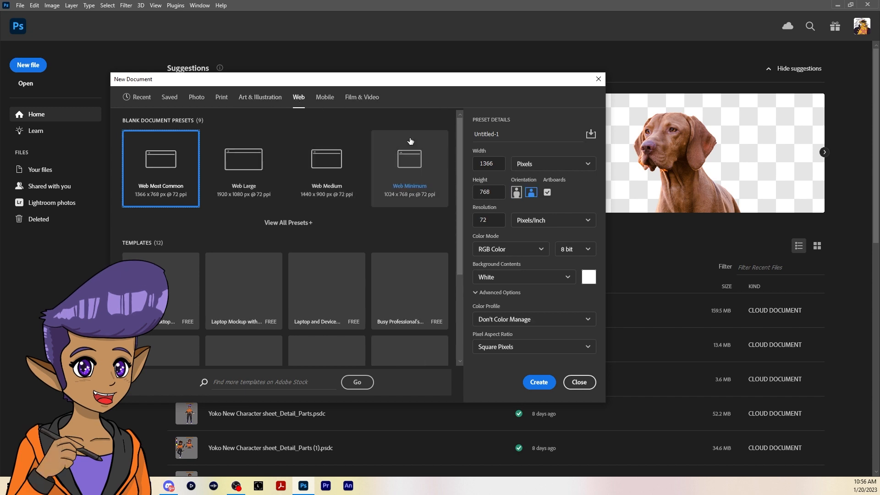
Choose the recent custom 1920 x 1080 px preset and name the new document "Test Fox"
{"action": "left_click", "coordinate": [169, 97]}
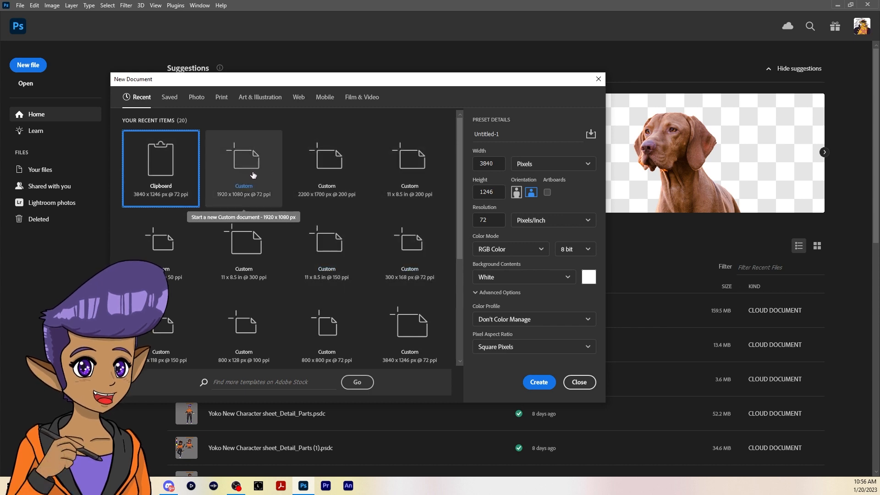
{"action": "left_click", "coordinate": [236, 197]}
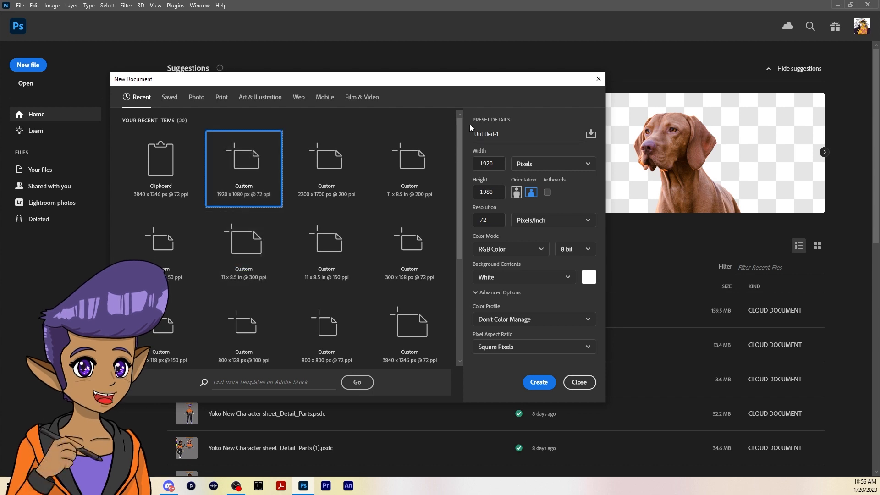
{"action": "left_click", "coordinate": [509, 133]}
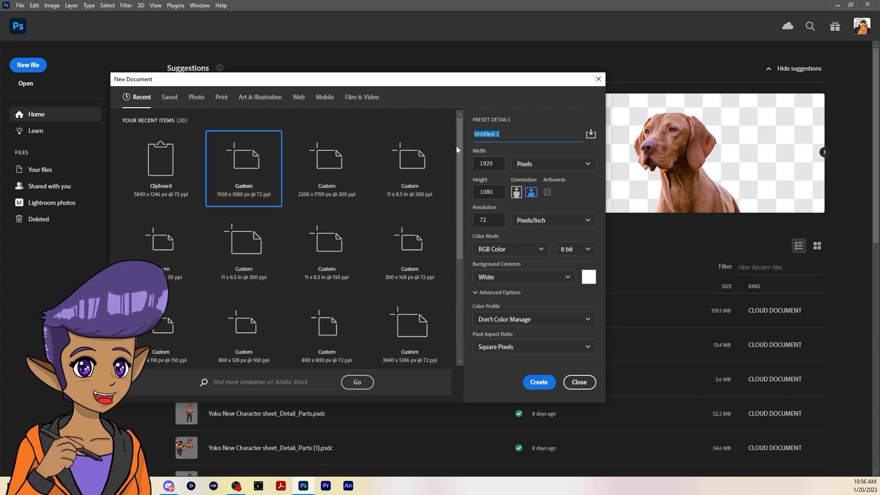
{"action": "key", "text": "BackSpace"}
{"action": "type", "text": "Test Fox"}
Set the new document's resolution to 300 pixels/inch and create it
{"action": "left_click", "coordinate": [585, 165]}
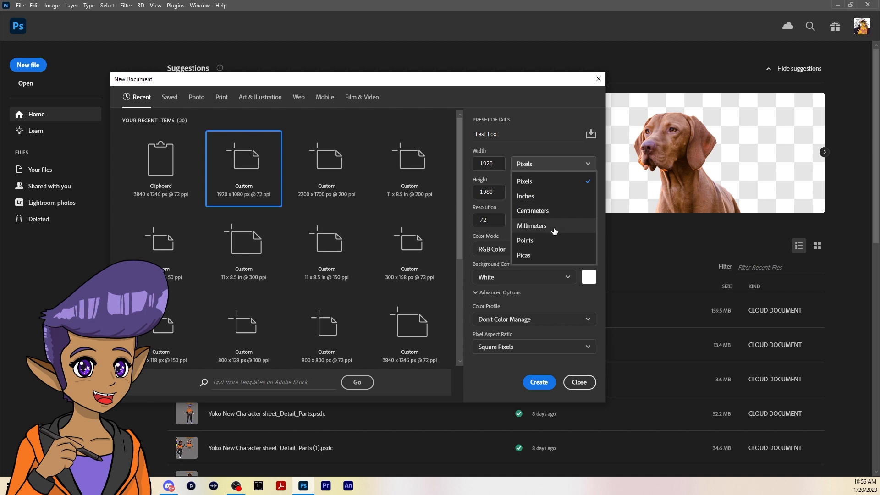
{"action": "left_click", "coordinate": [585, 167]}
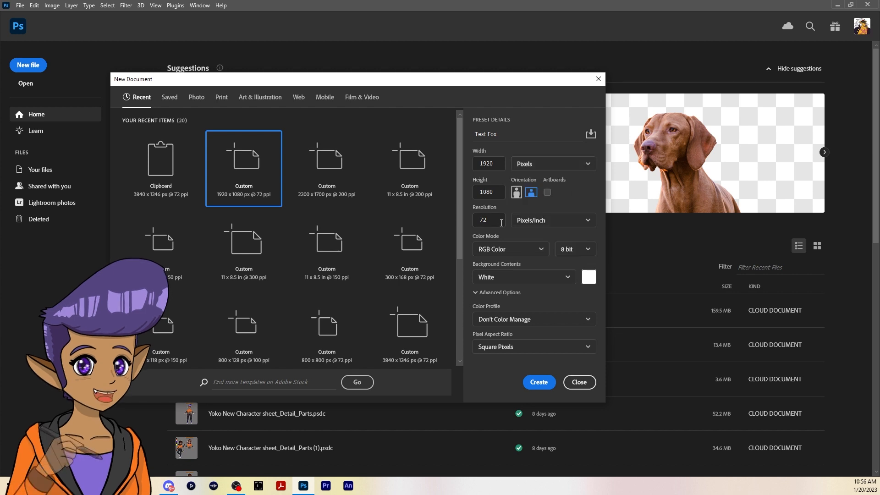
{"action": "left_click", "coordinate": [501, 222]}
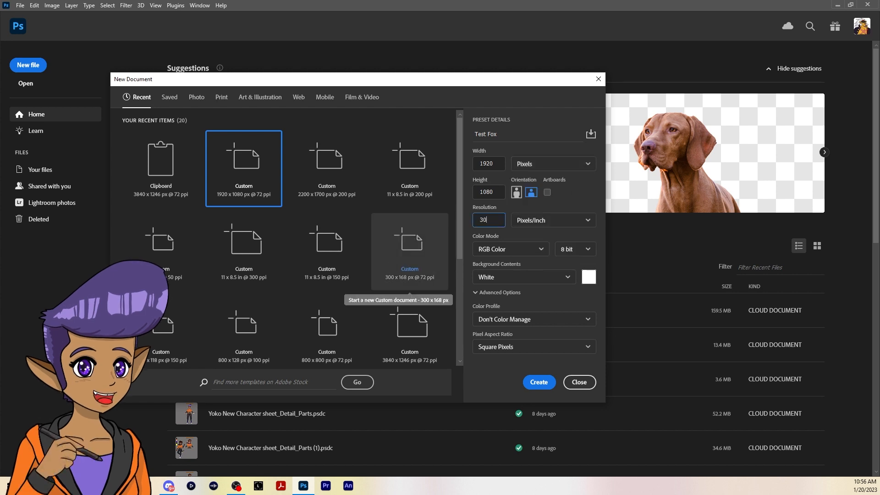
{"action": "left_click", "coordinate": [502, 206]}
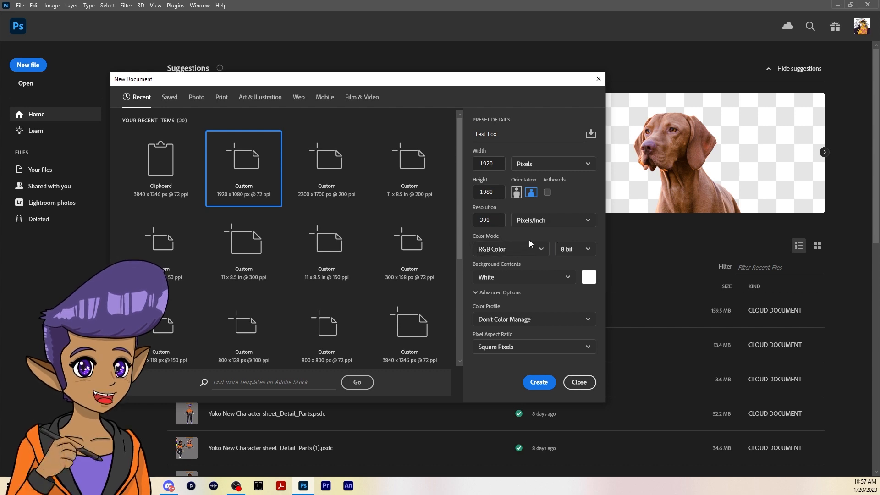
{"action": "left_click", "coordinate": [541, 250]}
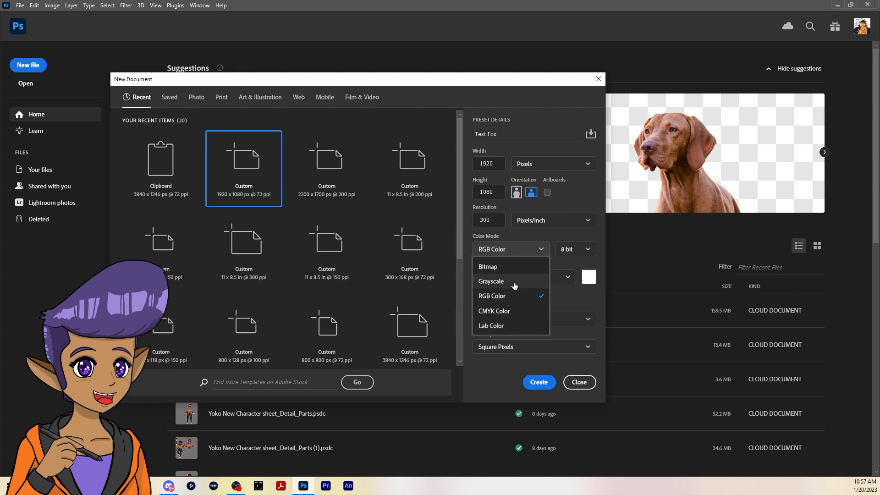
{"action": "left_click", "coordinate": [547, 240]}
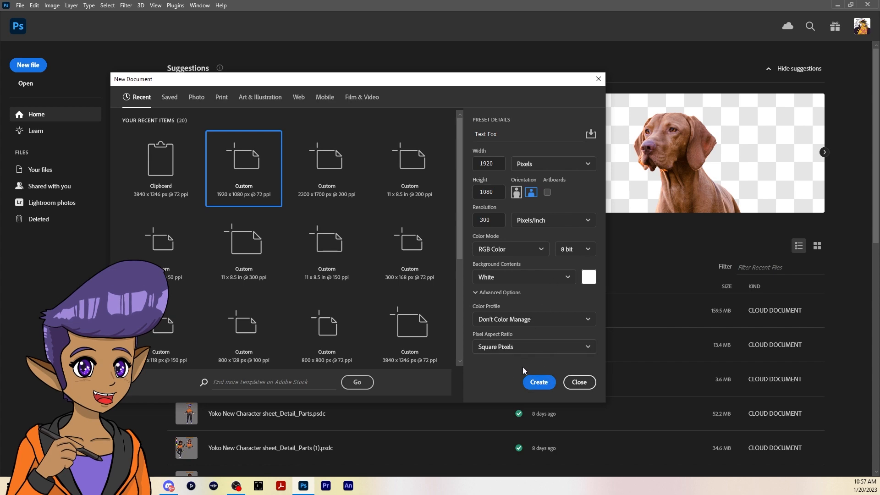
{"action": "left_click", "coordinate": [537, 381]}
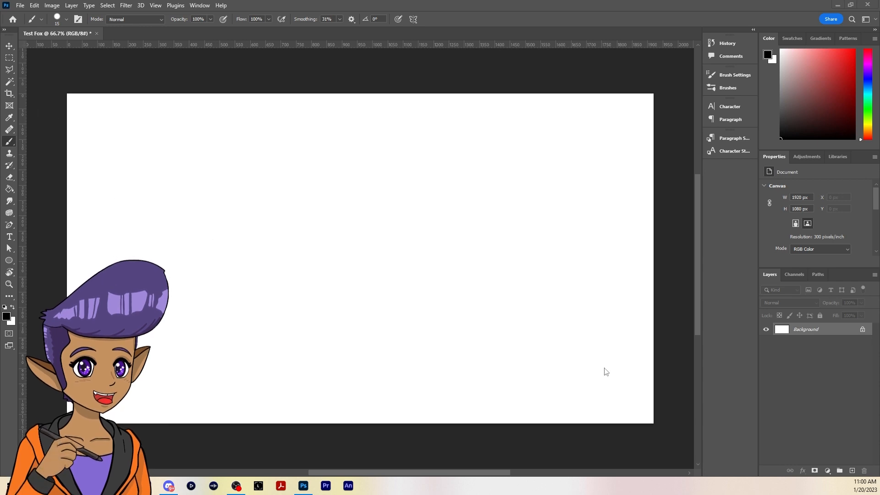
Add a new layer and brush a left-pointing arrow with the handwritten word "Tools" in the canvas's upper left area
{"action": "left_click", "coordinate": [852, 470]}
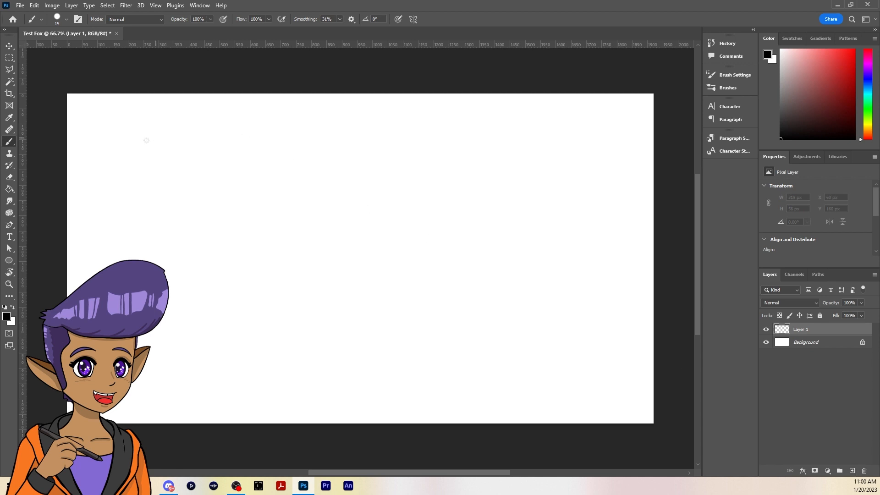
{"action": "mouse_move", "coordinate": [83, 171]}
{"action": "left_mouse_down"}
{"action": "mouse_move", "coordinate": [131, 172]}
{"action": "mouse_move", "coordinate": [80, 170]}
{"action": "mouse_move", "coordinate": [95, 182]}
{"action": "mouse_move", "coordinate": [104, 137]}
{"action": "left_mouse_up"}
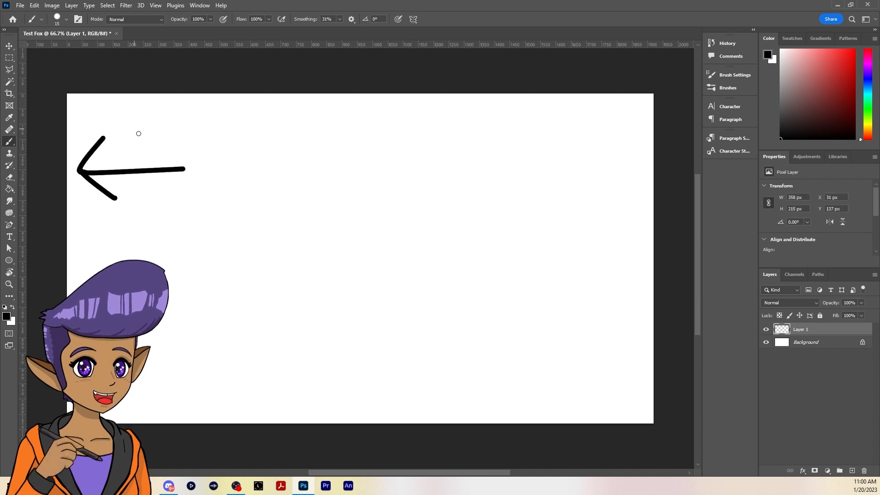
{"action": "left_click_drag", "start_coordinate": [235, 139], "coordinate": [219, 186]}
{"action": "mouse_move", "coordinate": [209, 146]}
{"action": "left_mouse_down"}
{"action": "mouse_move", "coordinate": [254, 130]}
{"action": "mouse_move", "coordinate": [272, 137]}
{"action": "left_mouse_up"}
{"action": "left_click_drag", "start_coordinate": [320, 138], "coordinate": [325, 153]}
{"action": "left_click_drag", "start_coordinate": [358, 124], "coordinate": [341, 156]}
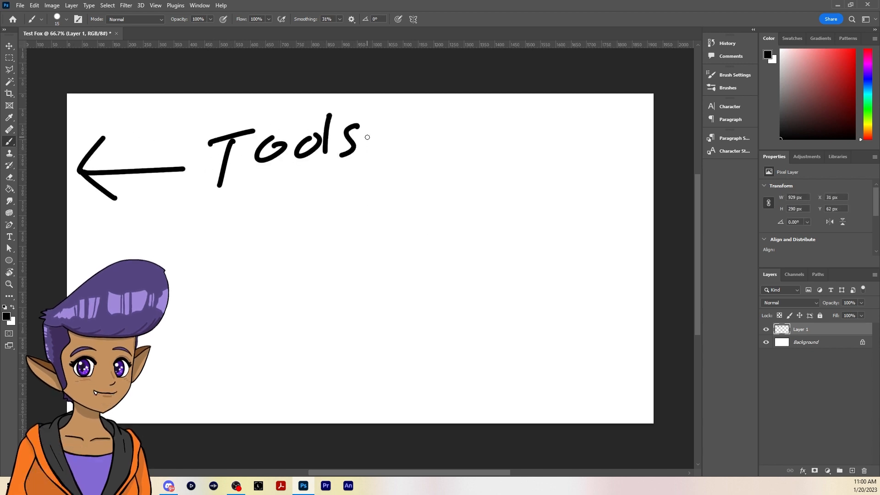
Brush a right-pointing arrow with the handwritten word "Layers" in the canvas's lower right area
{"action": "left_click_drag", "start_coordinate": [512, 343], "coordinate": [588, 341]}
{"action": "left_click_drag", "start_coordinate": [643, 335], "coordinate": [606, 354]}
{"action": "left_click_drag", "start_coordinate": [618, 322], "coordinate": [644, 334]}
{"action": "mouse_move", "coordinate": [392, 309]}
{"action": "left_mouse_down"}
{"action": "mouse_move", "coordinate": [381, 350]}
{"action": "mouse_move", "coordinate": [421, 335]}
{"action": "mouse_move", "coordinate": [442, 341]}
{"action": "left_mouse_up"}
{"action": "left_click_drag", "start_coordinate": [452, 326], "coordinate": [421, 361]}
{"action": "mouse_move", "coordinate": [455, 337]}
{"action": "left_mouse_down"}
{"action": "mouse_move", "coordinate": [466, 342]}
{"action": "mouse_move", "coordinate": [491, 326]}
{"action": "left_mouse_up"}
{"action": "left_click_drag", "start_coordinate": [513, 315], "coordinate": [503, 335]}
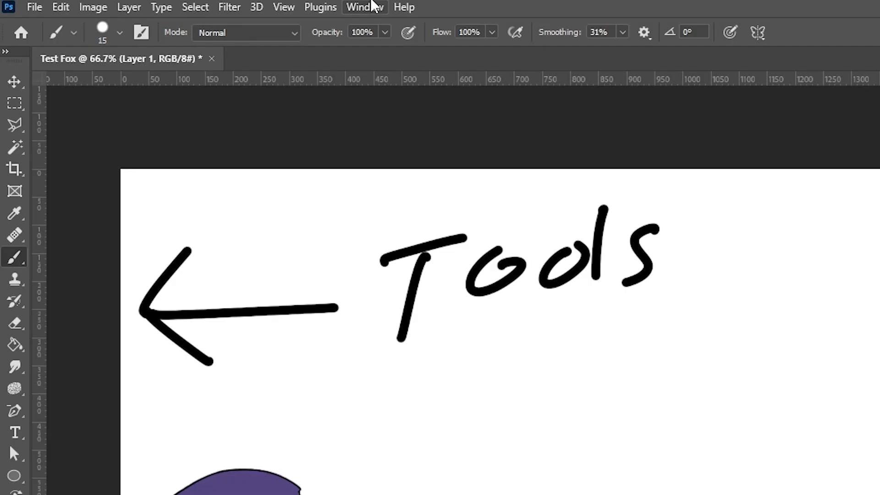
Look through the available workspace layouts and the options for creating, resetting and locking a workspace
{"action": "left_click", "coordinate": [200, 6]}
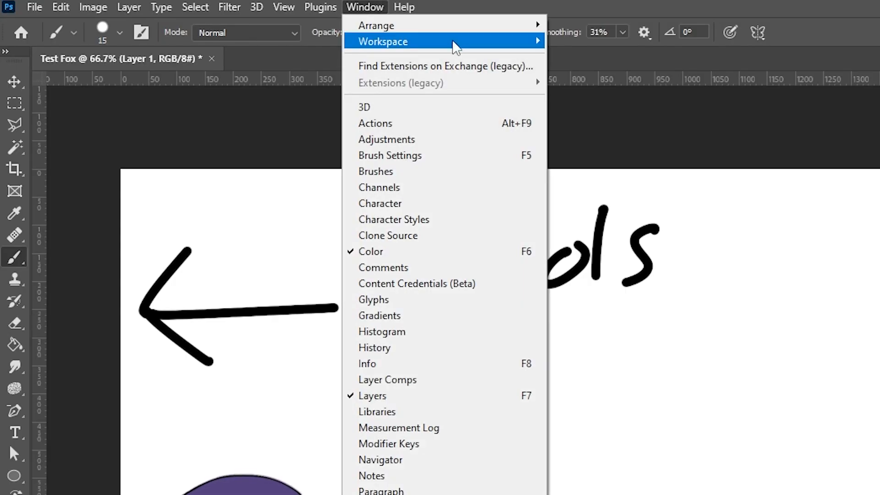
{"action": "mouse_move", "coordinate": [476, 46]}
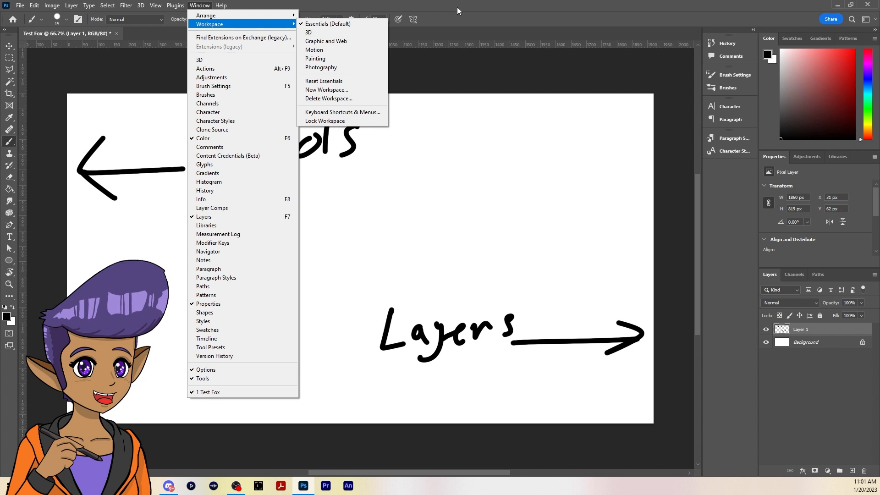
{"action": "left_click", "coordinate": [459, 10]}
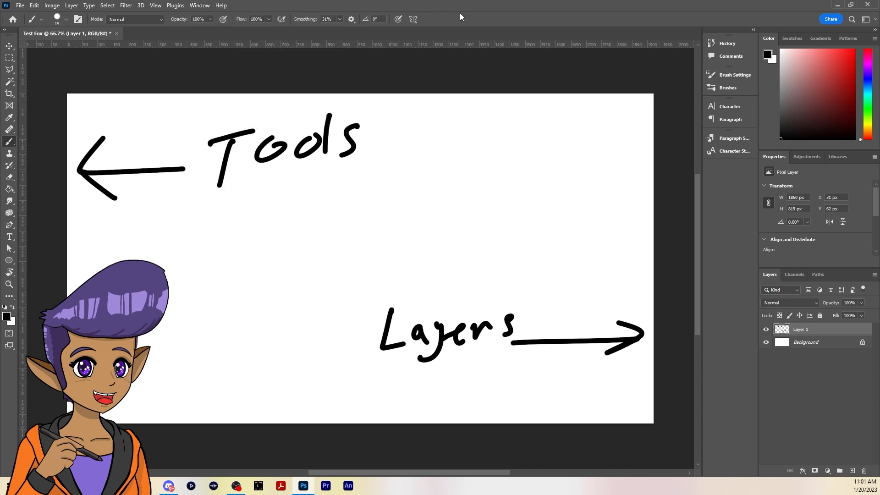
Switch to the Move tool, open the Crop tool's learning guide and read through its instructions
{"action": "key", "text": "v"}
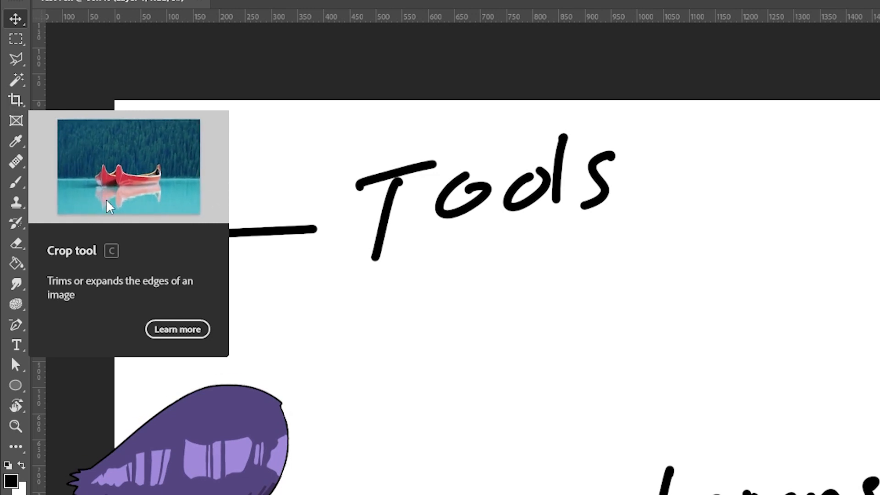
{"action": "left_click", "coordinate": [167, 334]}
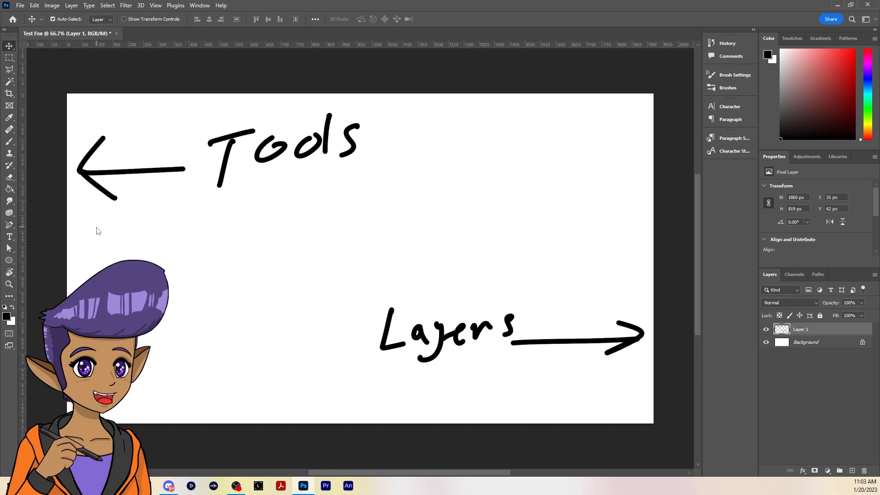
{"action": "left_click_drag", "start_coordinate": [386, 98], "coordinate": [215, 12]}
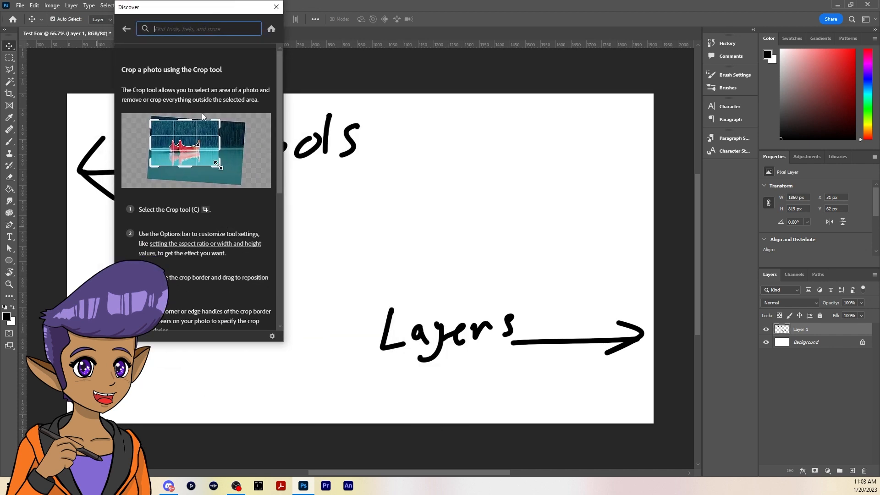
{"action": "scroll", "coordinate": [251, 199], "scroll_direction": "down", "scroll_amount": 2}
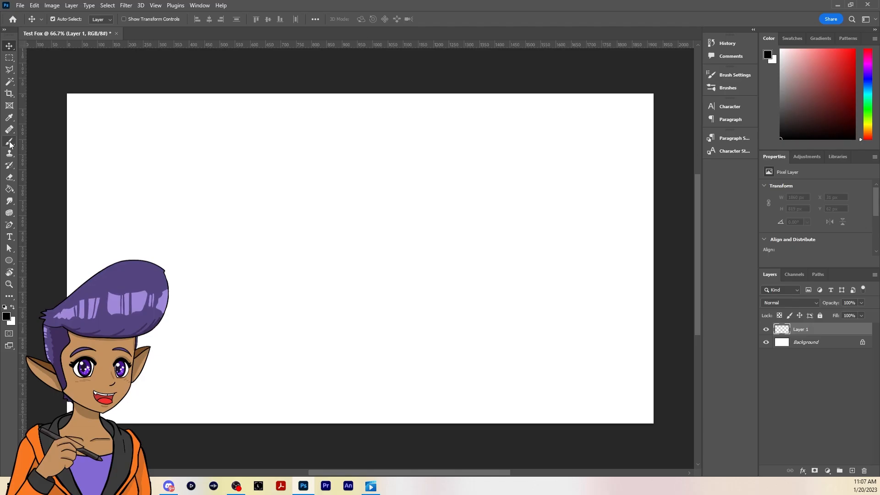
Brush a large slanted square with a plus sign inside it near the middle of the canvas
{"action": "left_click", "coordinate": [10, 144]}
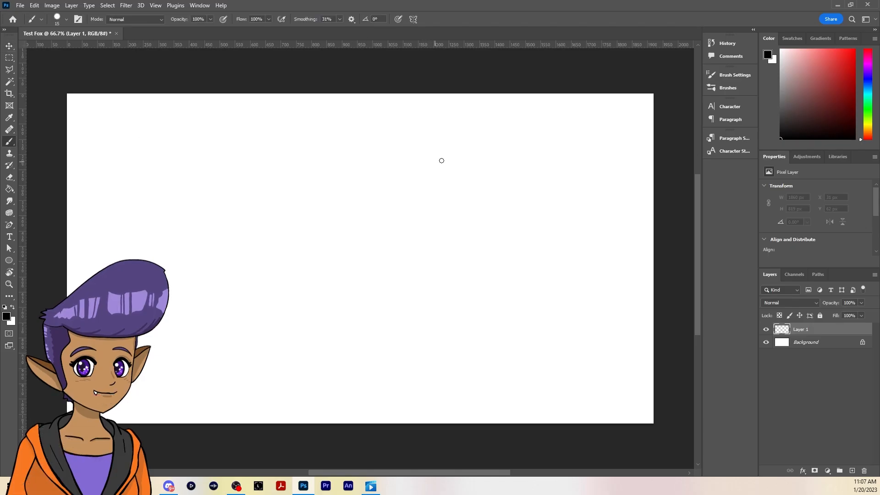
{"action": "mouse_move", "coordinate": [481, 144]}
{"action": "left_mouse_down"}
{"action": "mouse_move", "coordinate": [346, 151]}
{"action": "mouse_move", "coordinate": [329, 300]}
{"action": "mouse_move", "coordinate": [471, 283]}
{"action": "mouse_move", "coordinate": [505, 220]}
{"action": "mouse_move", "coordinate": [508, 148]}
{"action": "mouse_move", "coordinate": [452, 150]}
{"action": "mouse_move", "coordinate": [415, 259]}
{"action": "left_mouse_up"}
{"action": "left_click_drag", "start_coordinate": [381, 217], "coordinate": [477, 207]}
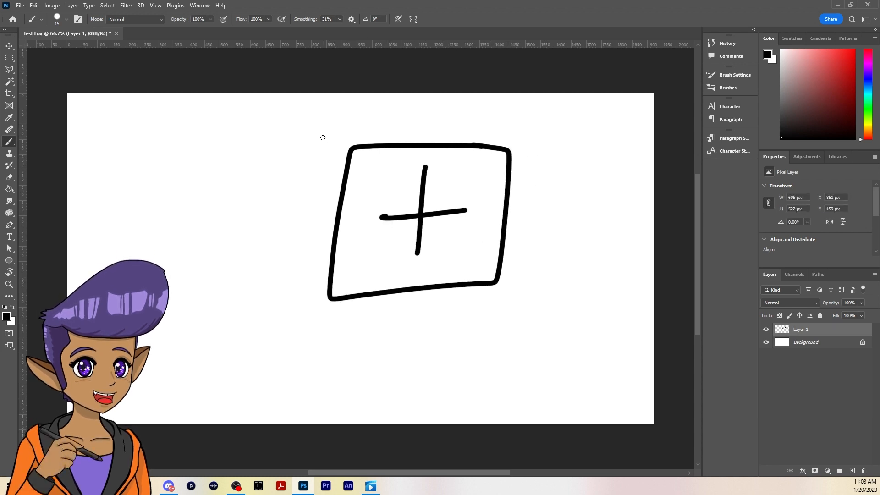
{"action": "mouse_move", "coordinate": [322, 137]}
{"action": "left_mouse_down"}
{"action": "mouse_move", "coordinate": [347, 109]}
{"action": "mouse_move", "coordinate": [405, 134]}
{"action": "mouse_move", "coordinate": [448, 113]}
{"action": "mouse_move", "coordinate": [516, 123]}
{"action": "left_mouse_up"}
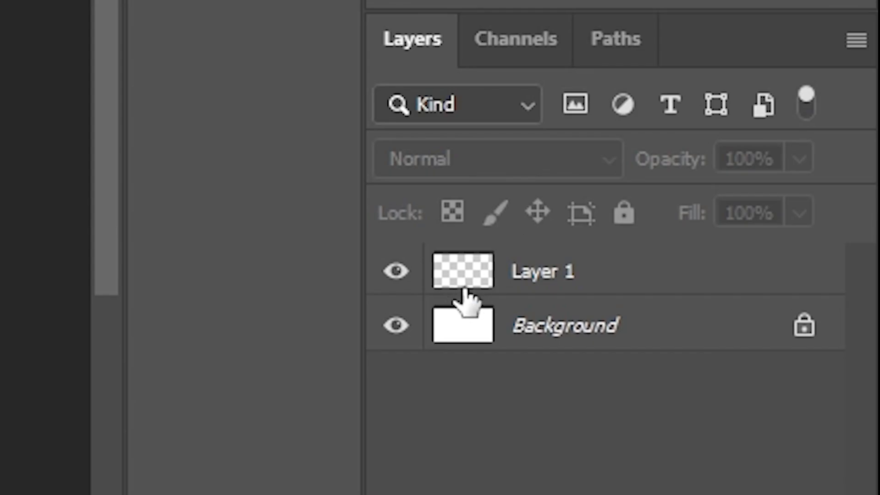
Rename Layer 1 to "Draw"
{"action": "left_click", "coordinate": [801, 329]}
{"action": "double_click", "coordinate": [548, 273]}
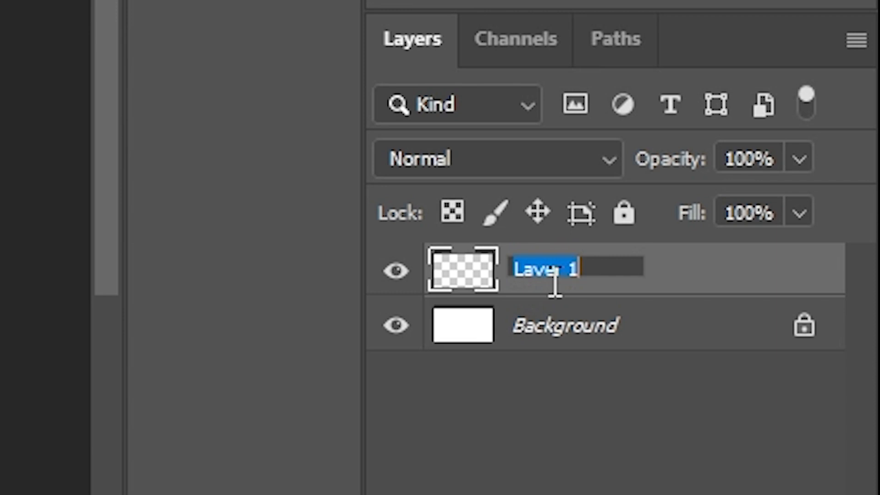
{"action": "type", "text": "Draw"}
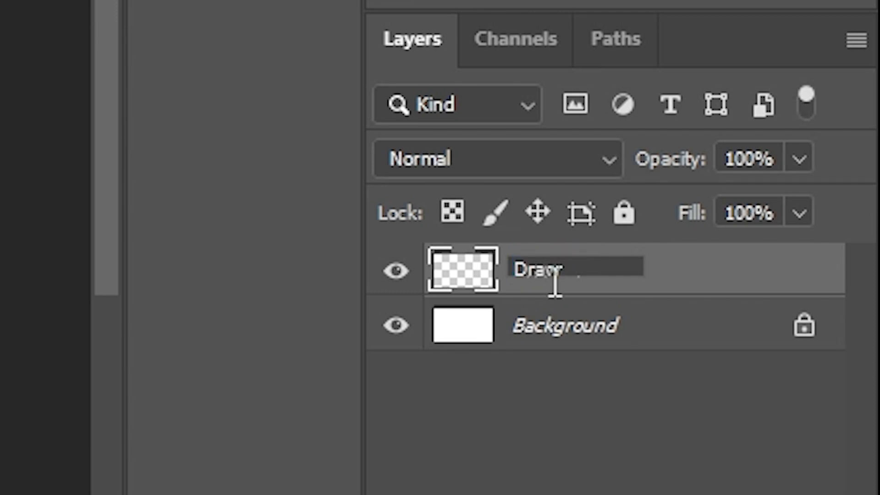
{"action": "key", "text": "Return"}
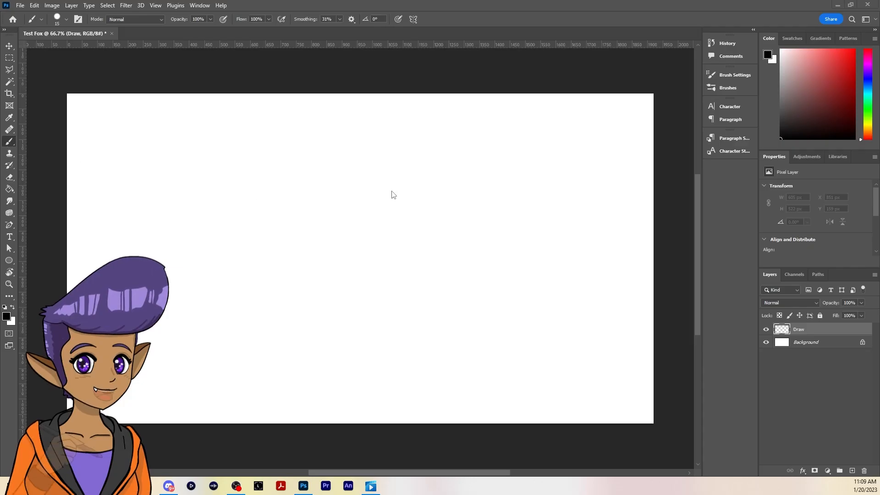
Brush the handwritten text "B = Brush" across the upper part of the canvas, with a zigzag scribble below it
{"action": "left_click", "coordinate": [8, 48]}
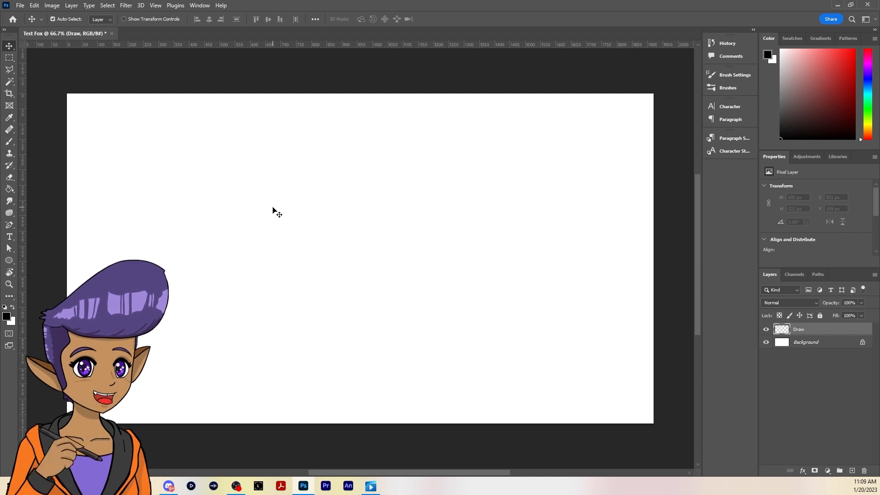
{"action": "key", "text": "b"}
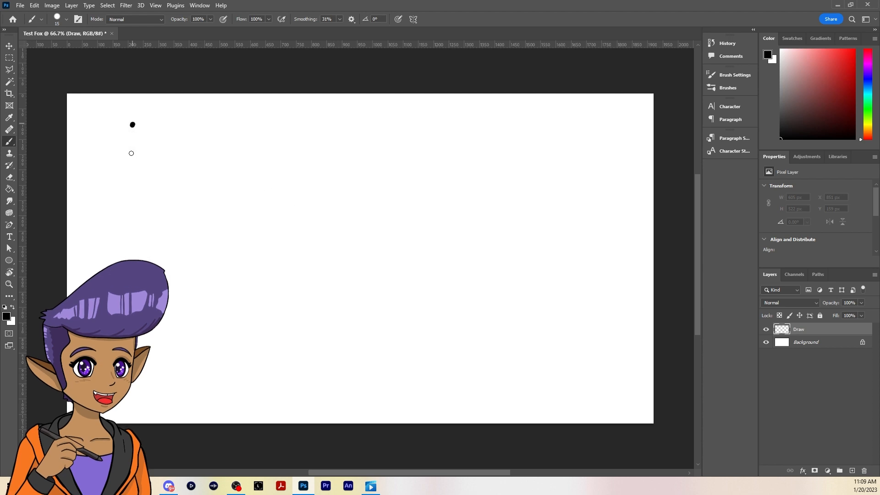
{"action": "left_click_drag", "start_coordinate": [130, 126], "coordinate": [129, 172]}
{"action": "mouse_move", "coordinate": [125, 132]}
{"action": "left_mouse_down"}
{"action": "mouse_move", "coordinate": [148, 115]}
{"action": "mouse_move", "coordinate": [130, 167]}
{"action": "left_mouse_up"}
{"action": "mouse_move", "coordinate": [192, 131]}
{"action": "left_mouse_down"}
{"action": "mouse_move", "coordinate": [226, 125]}
{"action": "mouse_move", "coordinate": [223, 138]}
{"action": "left_mouse_up"}
{"action": "mouse_move", "coordinate": [269, 112]}
{"action": "left_mouse_down"}
{"action": "mouse_move", "coordinate": [287, 134]}
{"action": "mouse_move", "coordinate": [264, 144]}
{"action": "mouse_move", "coordinate": [314, 128]}
{"action": "mouse_move", "coordinate": [353, 147]}
{"action": "left_mouse_up"}
{"action": "left_click_drag", "start_coordinate": [377, 110], "coordinate": [405, 143]}
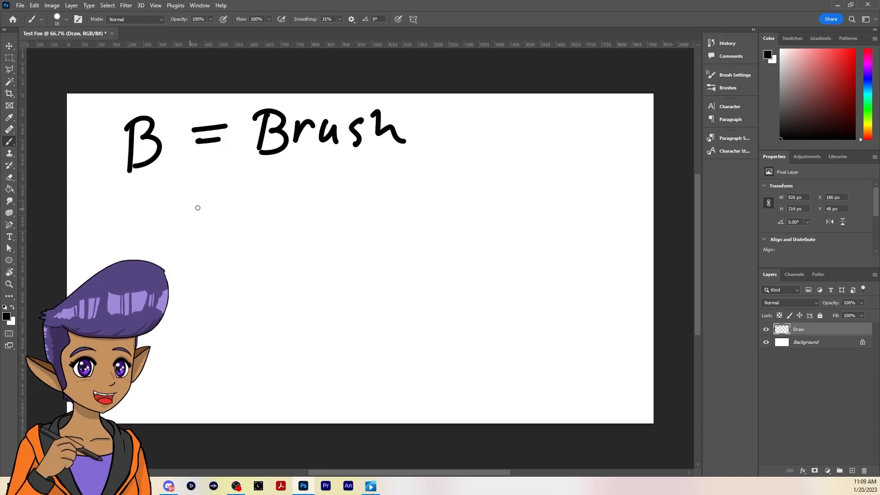
{"action": "mouse_move", "coordinate": [179, 207]}
{"action": "left_mouse_down"}
{"action": "mouse_move", "coordinate": [200, 212]}
{"action": "mouse_move", "coordinate": [220, 232]}
{"action": "mouse_move", "coordinate": [244, 205]}
{"action": "mouse_move", "coordinate": [258, 206]}
{"action": "mouse_move", "coordinate": [275, 253]}
{"action": "left_mouse_up"}
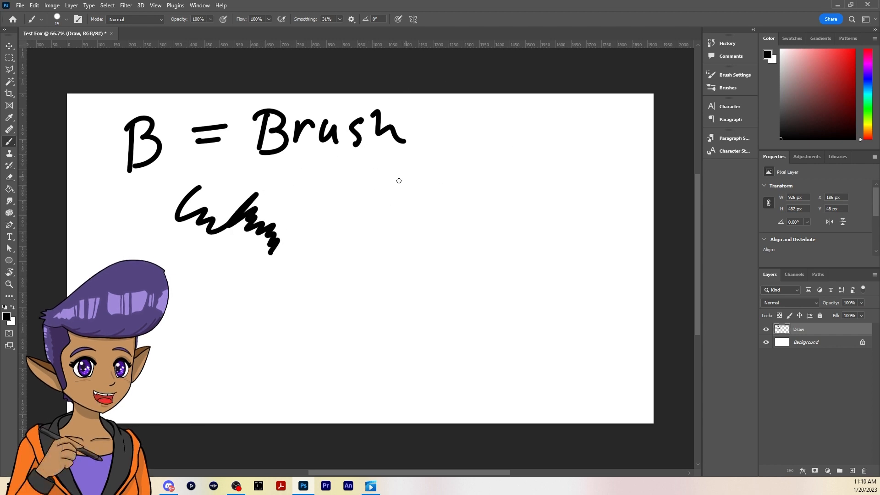
Brush a thin "[" labelled "small", and with the brush enlarged to 40 px a thick "]" labelled "Big" beside it
{"action": "mouse_move", "coordinate": [406, 168]}
{"action": "left_mouse_down"}
{"action": "mouse_move", "coordinate": [349, 175]}
{"action": "mouse_move", "coordinate": [341, 225]}
{"action": "mouse_move", "coordinate": [411, 221]}
{"action": "left_mouse_up"}
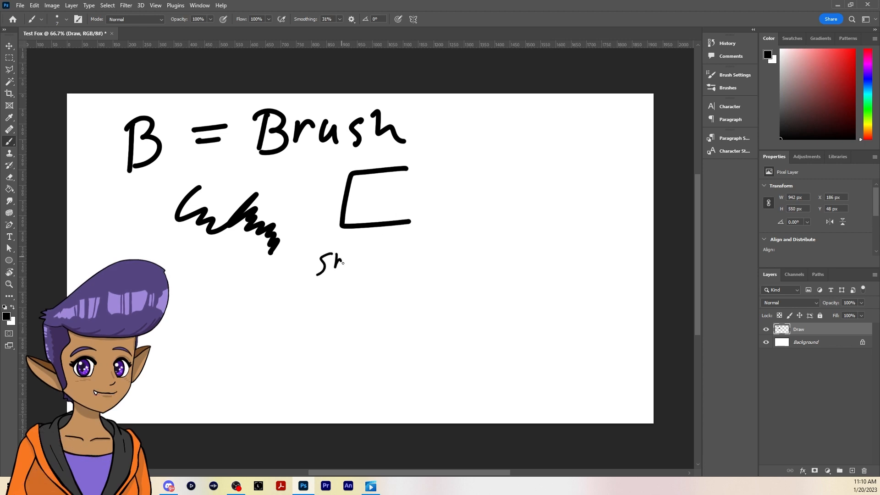
{"action": "key", "text": "bracketright"}
{"action": "key", "text": "bracketright"}
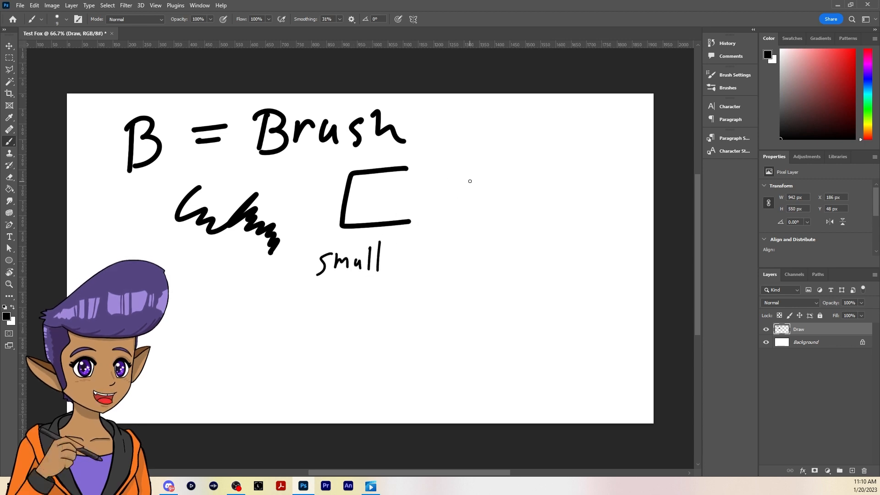
{"action": "key", "text": "bracketright"}
{"action": "key", "text": "bracketright"}
{"action": "key", "text": "bracketright"}
{"action": "mouse_move", "coordinate": [466, 168]}
{"action": "left_mouse_down"}
{"action": "mouse_move", "coordinate": [514, 195]}
{"action": "mouse_move", "coordinate": [509, 224]}
{"action": "mouse_move", "coordinate": [465, 225]}
{"action": "left_mouse_up"}
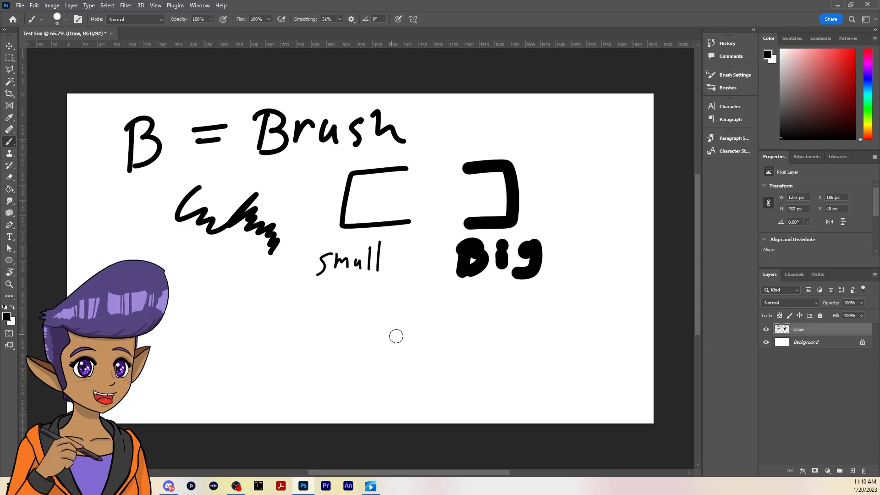
Enlarge the brush to 1000 px, shrink it back, and keep varying its size, finishing at 51 px
{"action": "key", "text": "bracketright"}
{"action": "key", "text": "bracketright"}
{"action": "key", "text": "bracketright"}
{"action": "key", "text": "bracketright"}
{"action": "key", "text": "bracketright"}
{"action": "key", "text": "bracketright"}
{"action": "key", "text": "bracketright"}
{"action": "key", "text": "bracketright"}
{"action": "key", "text": "bracketright"}
{"action": "key", "text": "bracketright"}
{"action": "key", "text": "bracketright"}
{"action": "key", "text": "bracketright"}
{"action": "key", "text": "bracketright"}
{"action": "key", "text": "bracketright"}
{"action": "key", "text": "bracketright"}
{"action": "key", "text": "bracketright"}
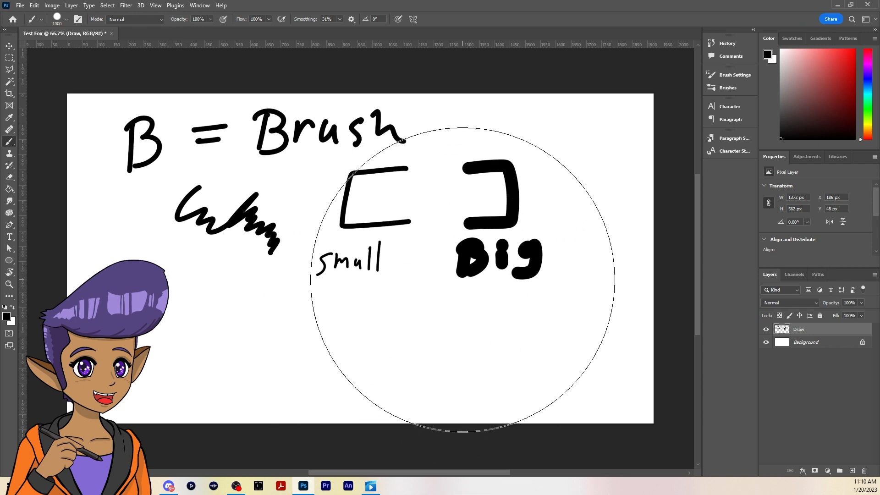
{"action": "key", "text": "bracketleft"}
{"action": "key", "text": "bracketleft"}
{"action": "key", "text": "bracketleft"}
{"action": "key", "text": "bracketleft"}
{"action": "key", "text": "bracketleft"}
{"action": "key", "text": "bracketleft"}
{"action": "key", "text": "bracketleft"}
{"action": "key", "text": "bracketleft"}
{"action": "key", "text": "bracketleft"}
{"action": "key", "text": "bracketleft"}
{"action": "key", "text": "bracketleft"}
{"action": "key", "text": "bracketleft"}
{"action": "key", "text": "bracketleft"}
{"action": "key", "text": "bracketleft"}
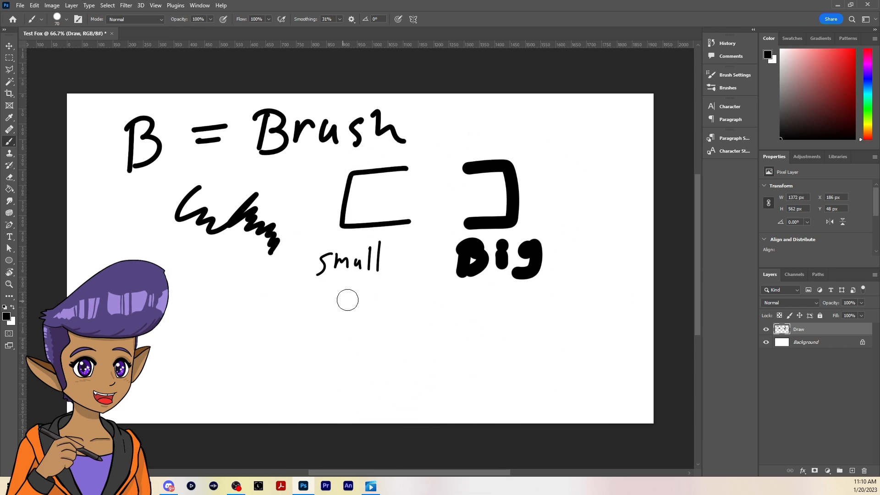
{"action": "key", "text": "bracketright"}
{"action": "key", "text": "bracketright"}
{"action": "key", "text": "bracketright"}
{"action": "key", "text": "bracketright"}
{"action": "key", "text": "bracketright"}
{"action": "key", "text": "bracketright"}
{"action": "key", "text": "bracketright"}
{"action": "key", "text": "bracketright"}
{"action": "key", "text": "bracketright"}
{"action": "key", "text": "bracketright"}
{"action": "key", "text": "bracketright"}
{"action": "key", "text": "bracketright"}
{"action": "key", "text": "bracketright"}
{"action": "key", "text": "bracketright"}
{"action": "key", "text": "bracketright"}
{"action": "key", "text": "bracketright"}
{"action": "key", "text": "bracketright"}
{"action": "key", "text": "bracketright"}
{"action": "key", "text": "bracketleft"}
{"action": "key", "text": "bracketleft"}
{"action": "key", "text": "bracketleft"}
{"action": "key", "text": "bracketleft"}
{"action": "key", "text": "bracketleft"}
{"action": "key", "text": "bracketleft"}
{"action": "key", "text": "bracketleft"}
{"action": "key", "text": "bracketleft"}
{"action": "key", "text": "bracketleft"}
{"action": "key", "text": "bracketleft"}
{"action": "key", "text": "bracketleft"}
{"action": "key", "text": "bracketright"}
{"action": "key", "text": "bracketright"}
{"action": "key", "text": "bracketright"}
{"action": "key", "text": "bracketright"}
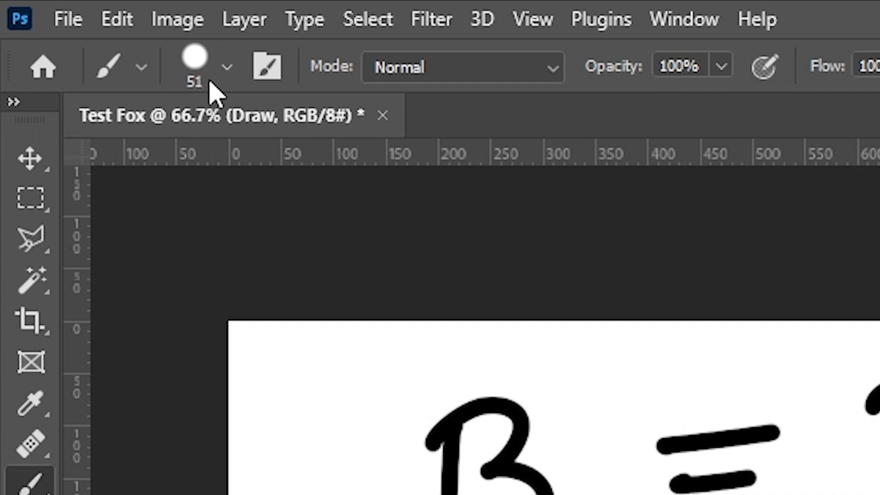
Browse the brush presets in the General Brushes and Dry Media Brushes folders
{"action": "left_click", "coordinate": [226, 69]}
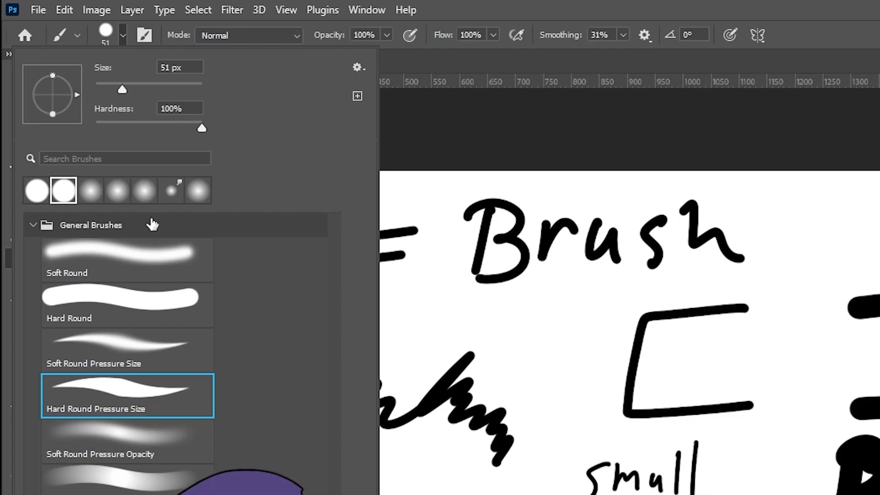
{"action": "left_click", "coordinate": [33, 225]}
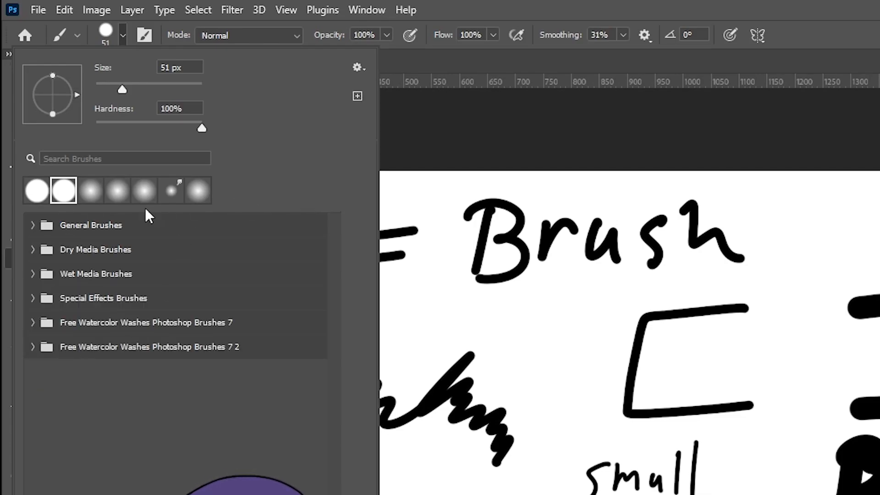
{"action": "left_click", "coordinate": [32, 227]}
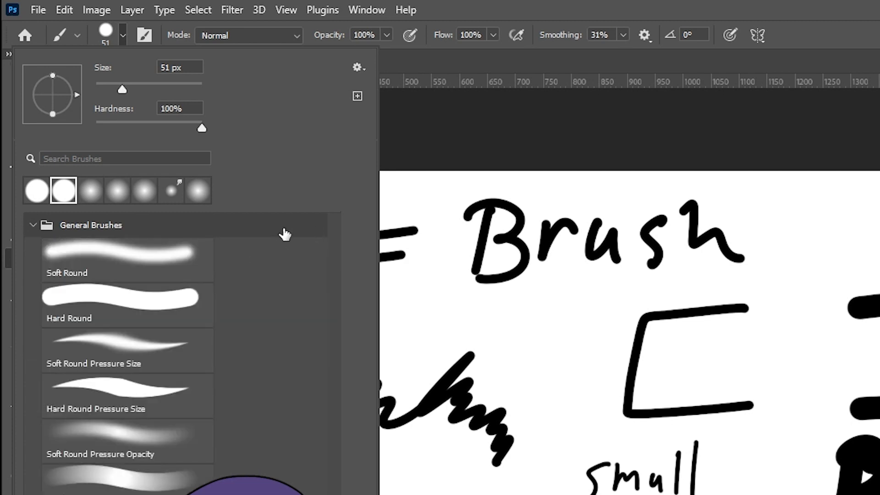
{"action": "left_click", "coordinate": [33, 227]}
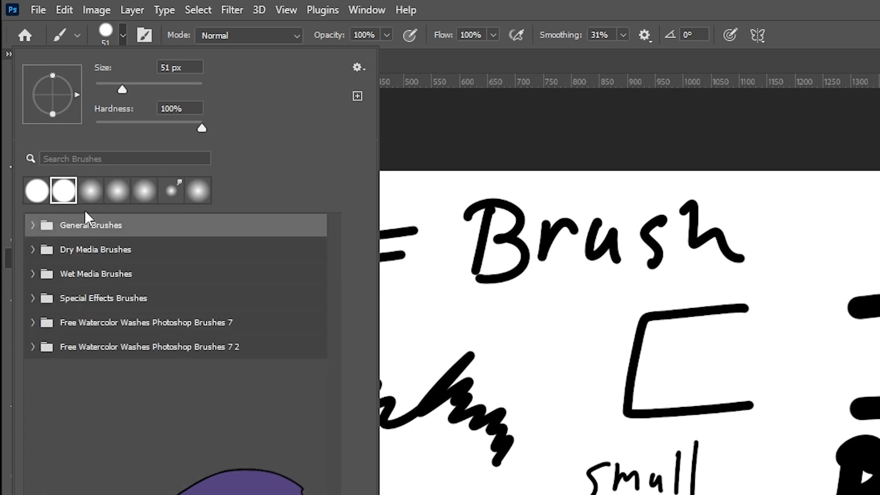
{"action": "left_click", "coordinate": [33, 250]}
{"action": "left_click", "coordinate": [33, 250]}
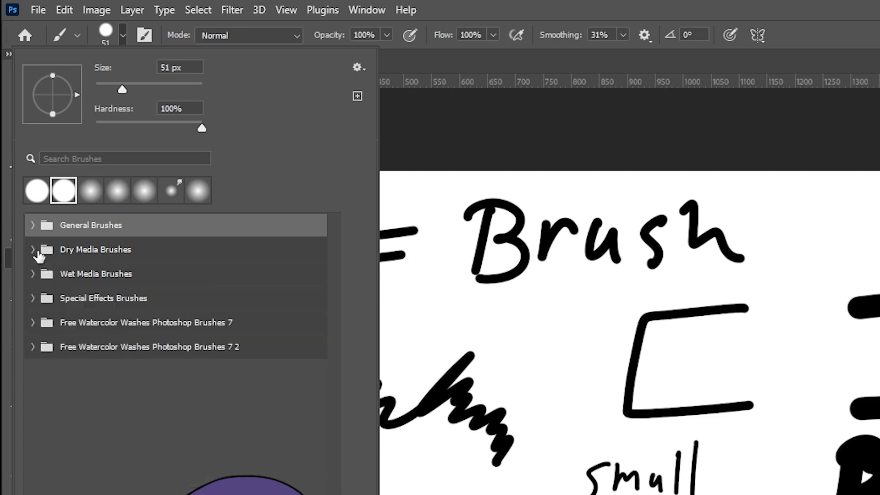
{"action": "left_click", "coordinate": [32, 252]}
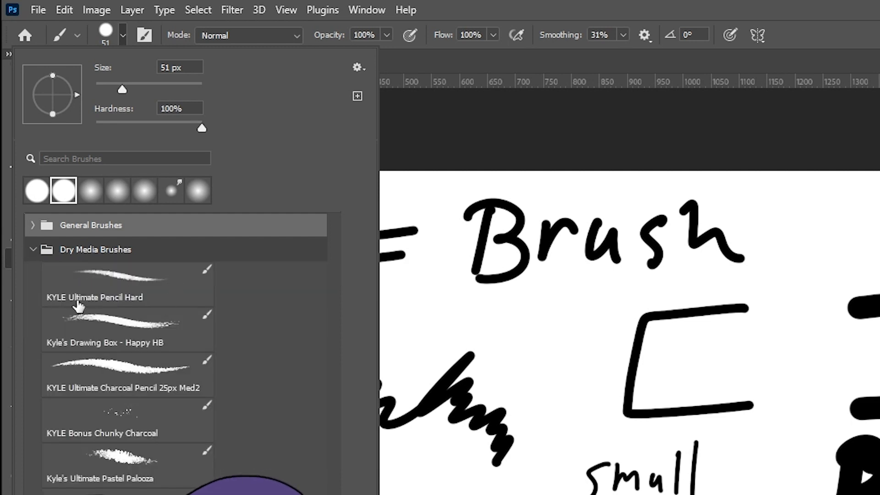
{"action": "left_click", "coordinate": [32, 251]}
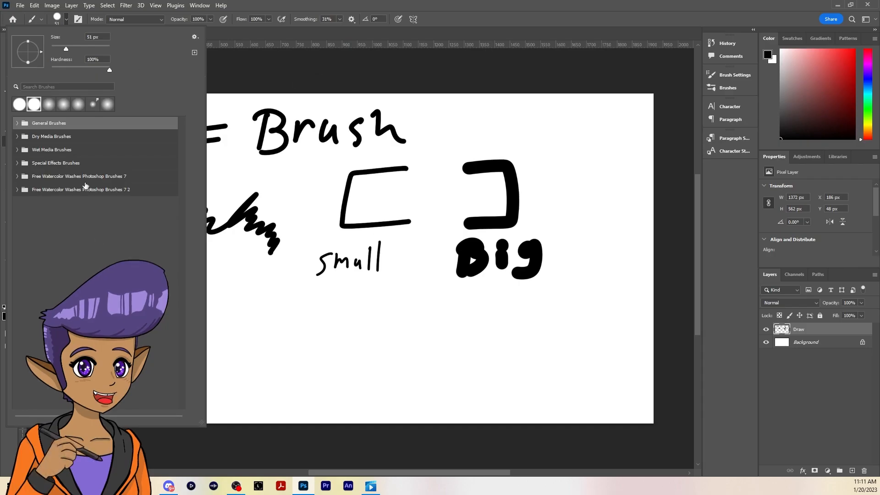
{"action": "left_click", "coordinate": [67, 20]}
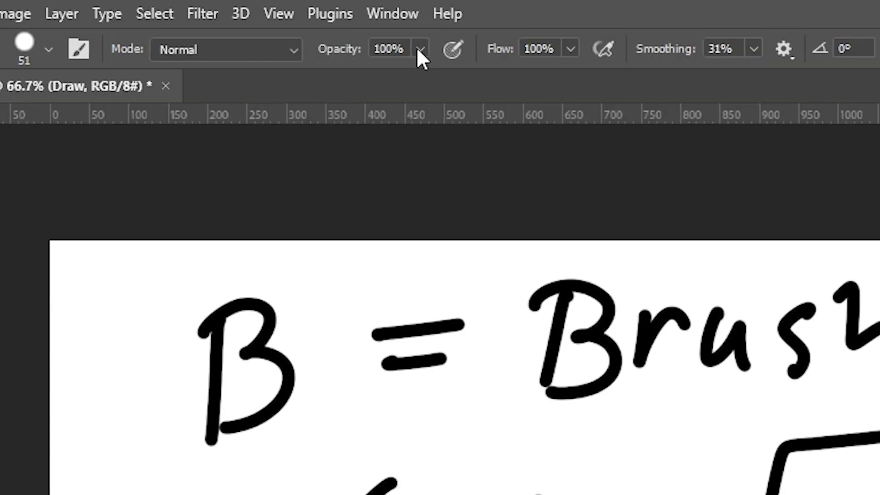
Examine the brush's Opacity, Flow and Smoothing settings
{"action": "left_click", "coordinate": [419, 48]}
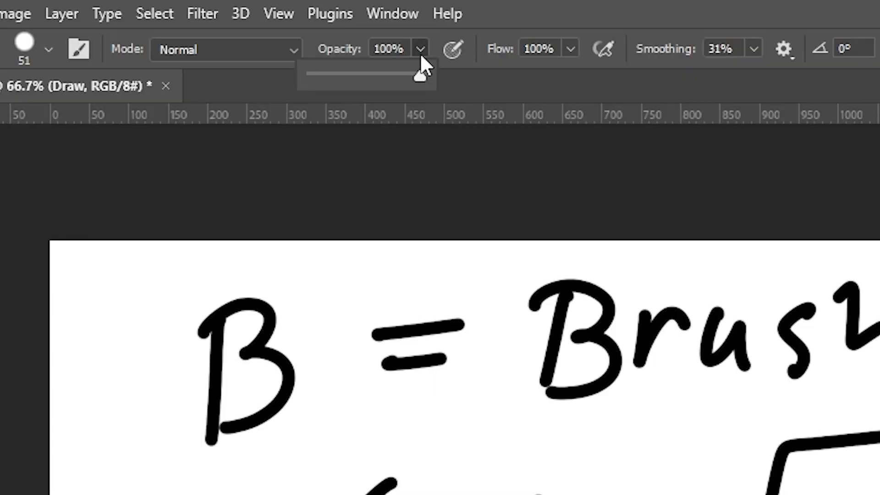
{"action": "left_click", "coordinate": [574, 48]}
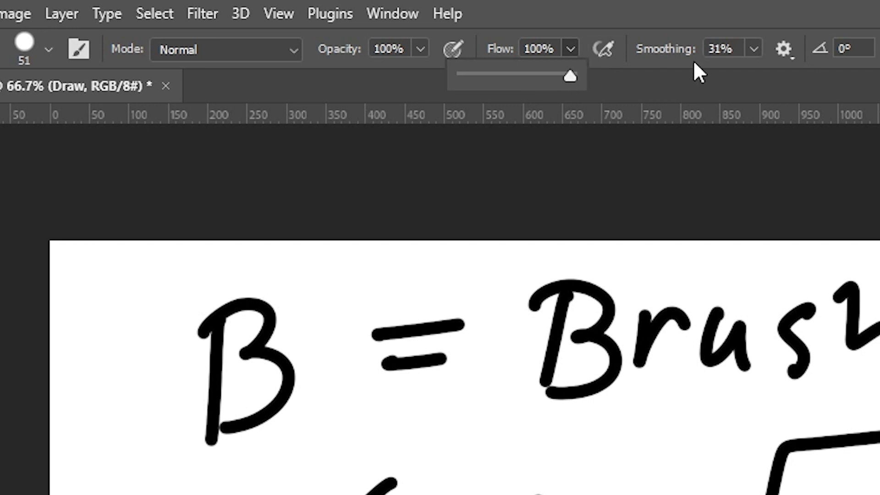
{"action": "left_click", "coordinate": [754, 49]}
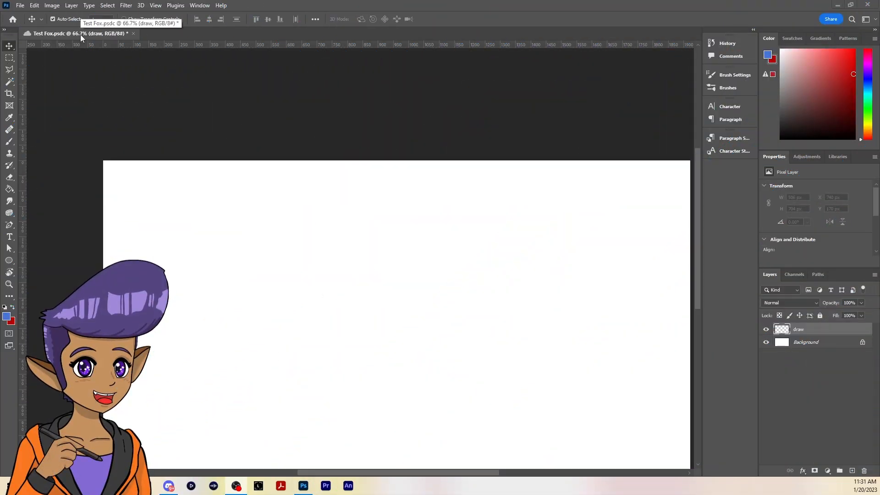
Deselect the draw layer and pan the canvas until the whole page is in view
{"action": "left_click", "coordinate": [461, 323]}
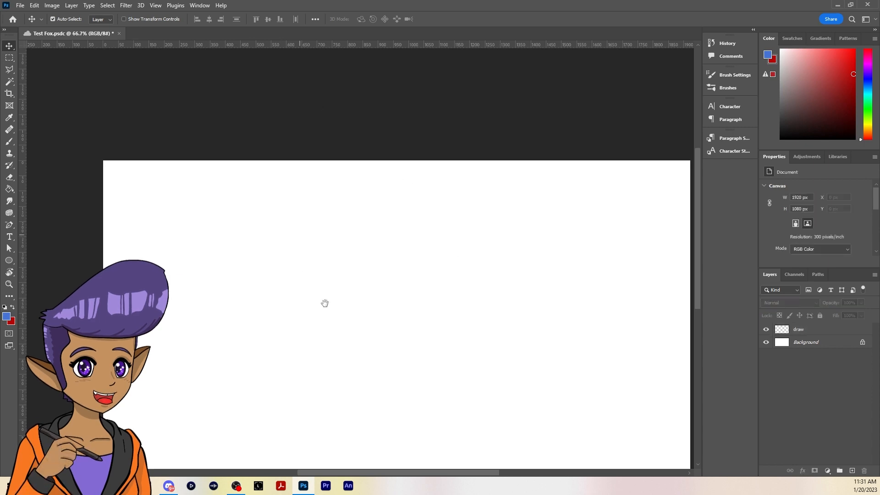
{"action": "left_click_drag", "start_coordinate": [437, 366], "coordinate": [405, 269]}
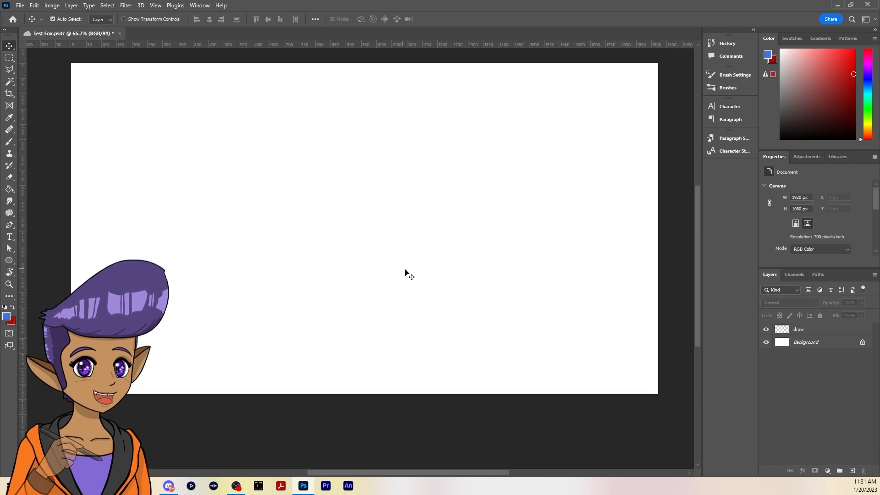
Zoom the canvas in to 100%, out to 12.5%, and back in to 200%
{"action": "key", "text": "ctrl"}
{"action": "key", "text": "ctrl+plus"}
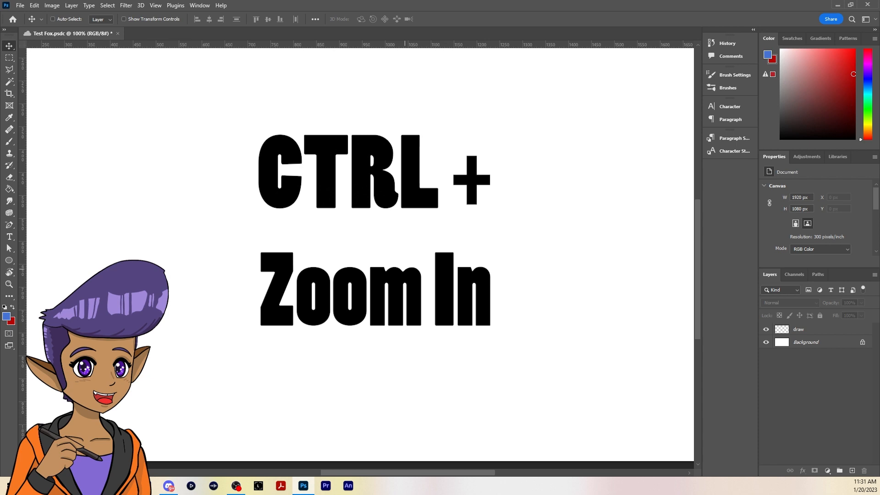
{"action": "key", "text": "ctrl+minus"}
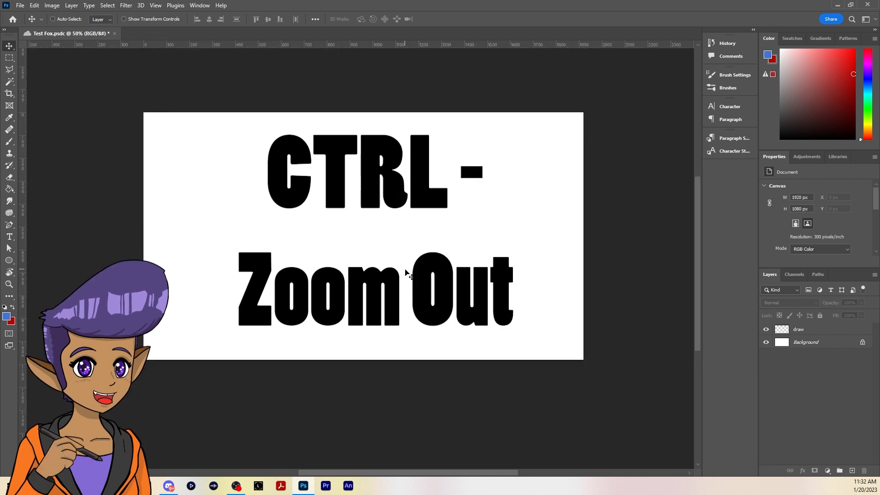
{"action": "key", "text": "ctrl+minus"}
{"action": "key", "text": "ctrl+minus"}
{"action": "key", "text": "ctrl+minus"}
{"action": "key", "text": "ctrl+minus"}
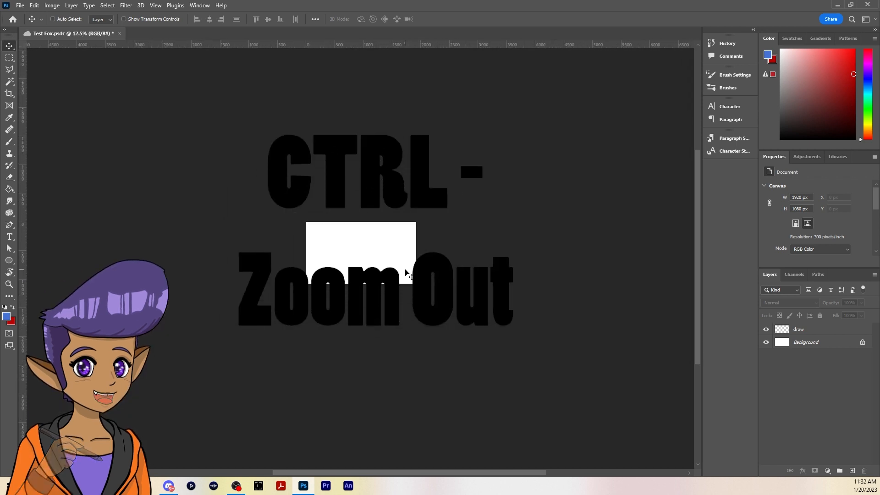
{"action": "key", "text": "ctrl+plus"}
{"action": "key", "text": "ctrl+plus"}
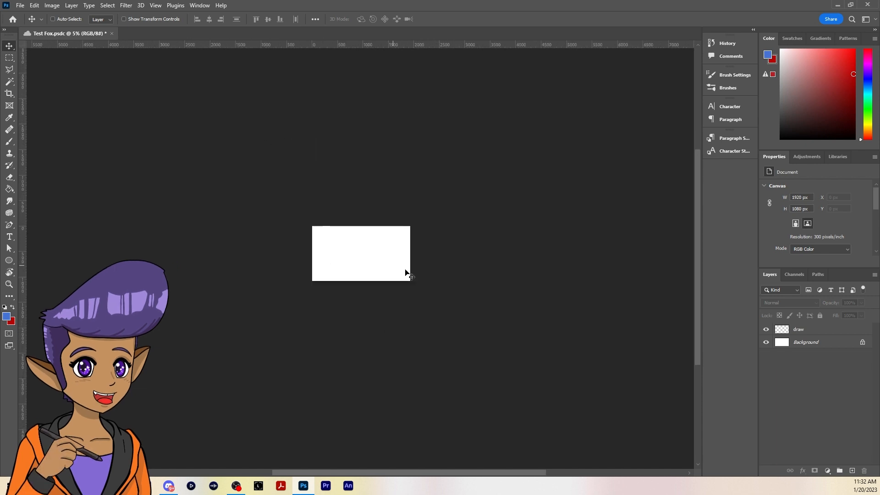
{"action": "key", "text": "ctrl+plus"}
{"action": "key", "text": "ctrl+plus"}
{"action": "key", "text": "ctrl+plus"}
{"action": "key", "text": "ctrl+plus"}
{"action": "key", "text": "ctrl+plus"}
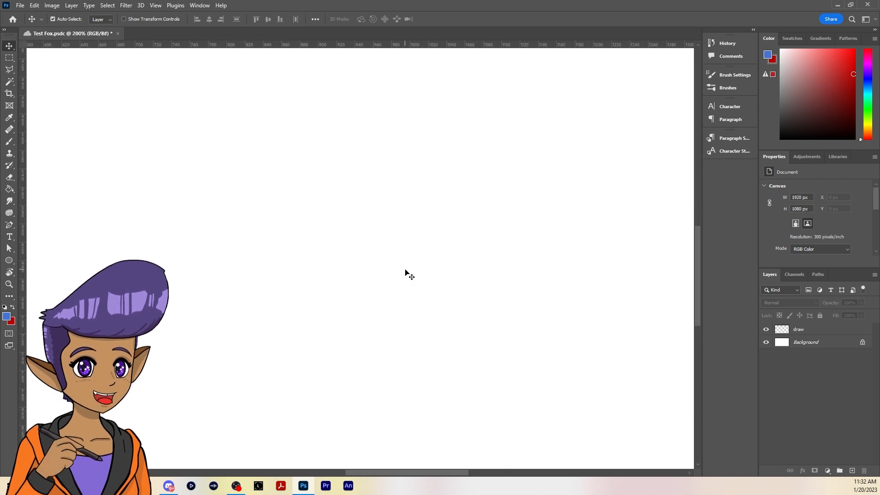
Pan sideways across the enlarged canvas, zoom out to 0.7%, and fit the whole page in the window
{"action": "scroll", "coordinate": [405, 269], "scroll_direction": "right", "scroll_amount": 10}
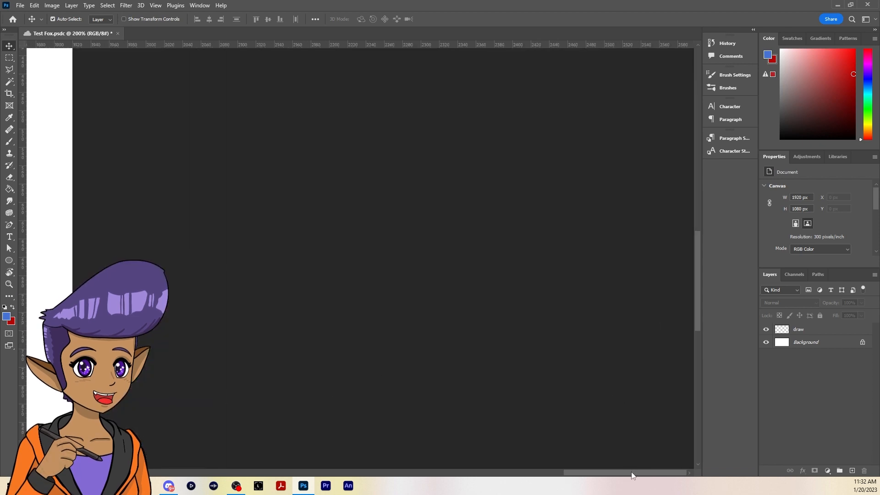
{"action": "left_click_drag", "start_coordinate": [632, 475], "coordinate": [443, 458]}
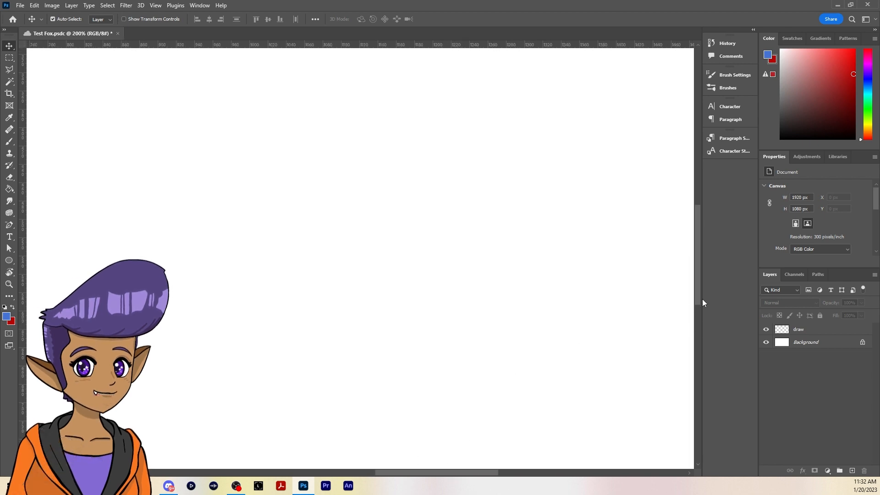
{"action": "key", "text": "ctrl+minus"}
{"action": "key", "text": "ctrl+minus"}
{"action": "key", "text": "ctrl+minus"}
{"action": "key", "text": "ctrl+minus"}
{"action": "key", "text": "ctrl+minus"}
{"action": "key", "text": "ctrl+minus"}
{"action": "key", "text": "ctrl+minus"}
{"action": "key", "text": "ctrl+minus"}
{"action": "key", "text": "ctrl+minus"}
{"action": "key", "text": "ctrl+minus"}
{"action": "key", "text": "ctrl+minus"}
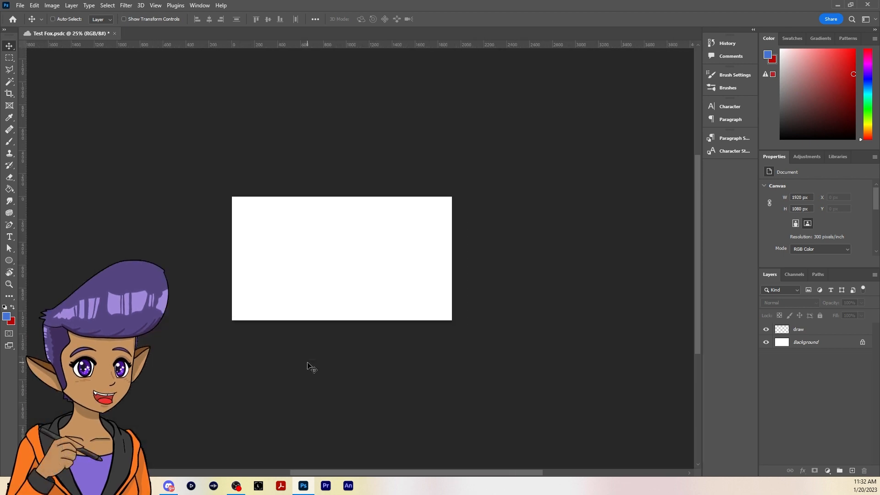
{"action": "key", "text": "ctrl+minus"}
{"action": "key", "text": "ctrl+minus"}
{"action": "key", "text": "ctrl+minus"}
{"action": "key", "text": "ctrl+minus"}
{"action": "key", "text": "ctrl+minus"}
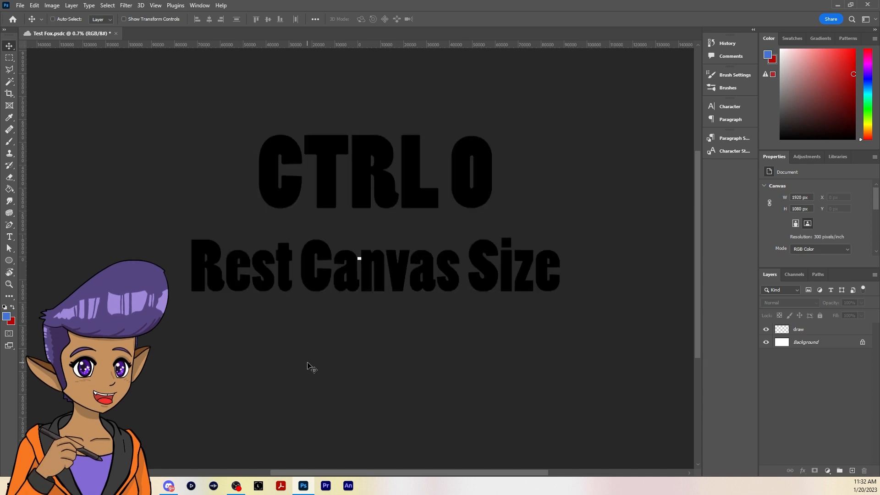
{"action": "key", "text": "ctrl+0"}
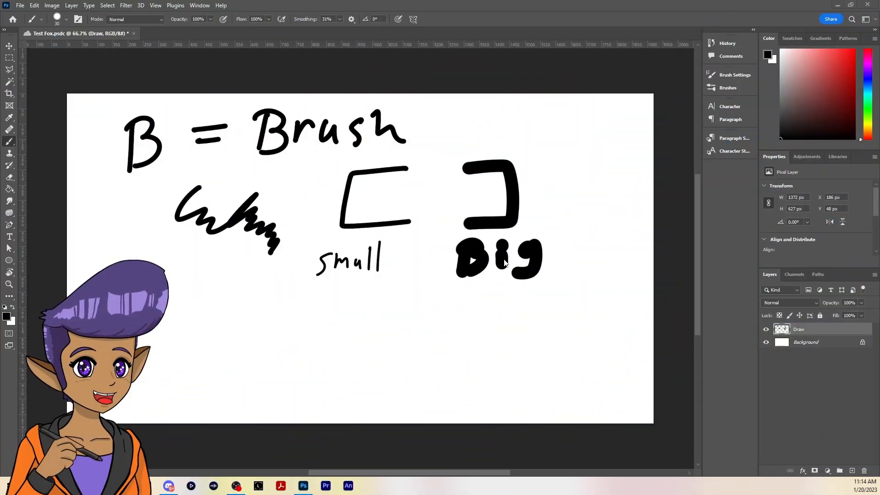
Erase all the handwritten brush notes from the Draw layer, enlarging the eraser to 300 px for the leftover specks
{"action": "left_click", "coordinate": [10, 178]}
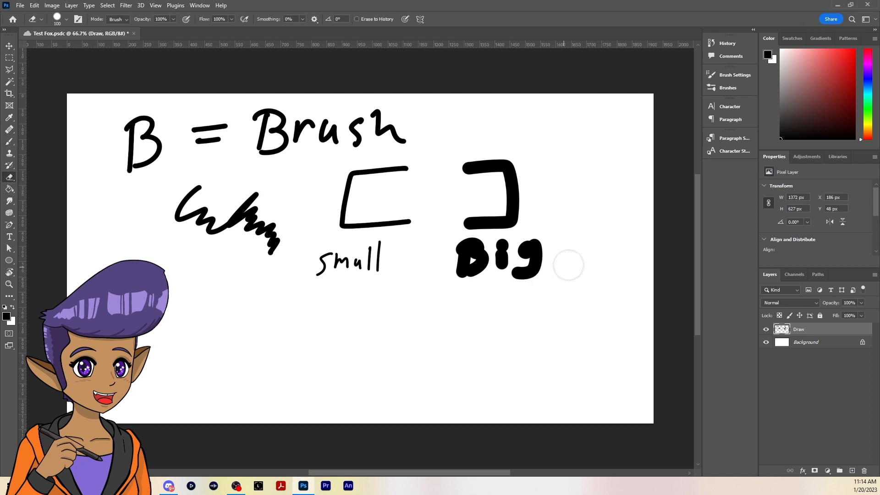
{"action": "mouse_move", "coordinate": [566, 263]}
{"action": "left_mouse_down"}
{"action": "mouse_move", "coordinate": [474, 266]}
{"action": "mouse_move", "coordinate": [425, 252]}
{"action": "mouse_move", "coordinate": [496, 254]}
{"action": "mouse_move", "coordinate": [488, 269]}
{"action": "mouse_move", "coordinate": [524, 265]}
{"action": "mouse_move", "coordinate": [441, 244]}
{"action": "mouse_move", "coordinate": [415, 257]}
{"action": "mouse_move", "coordinate": [287, 271]}
{"action": "mouse_move", "coordinate": [528, 182]}
{"action": "mouse_move", "coordinate": [536, 167]}
{"action": "mouse_move", "coordinate": [398, 167]}
{"action": "mouse_move", "coordinate": [327, 225]}
{"action": "mouse_move", "coordinate": [371, 222]}
{"action": "mouse_move", "coordinate": [466, 186]}
{"action": "mouse_move", "coordinate": [351, 185]}
{"action": "mouse_move", "coordinate": [309, 217]}
{"action": "mouse_move", "coordinate": [308, 205]}
{"action": "mouse_move", "coordinate": [250, 193]}
{"action": "mouse_move", "coordinate": [154, 230]}
{"action": "mouse_move", "coordinate": [119, 199]}
{"action": "mouse_move", "coordinate": [131, 124]}
{"action": "mouse_move", "coordinate": [158, 142]}
{"action": "mouse_move", "coordinate": [260, 142]}
{"action": "mouse_move", "coordinate": [231, 153]}
{"action": "mouse_move", "coordinate": [289, 151]}
{"action": "mouse_move", "coordinate": [339, 179]}
{"action": "left_mouse_up"}
{"action": "key", "text": "bracketright"}
{"action": "key", "text": "bracketright"}
{"action": "key", "text": "bracketright"}
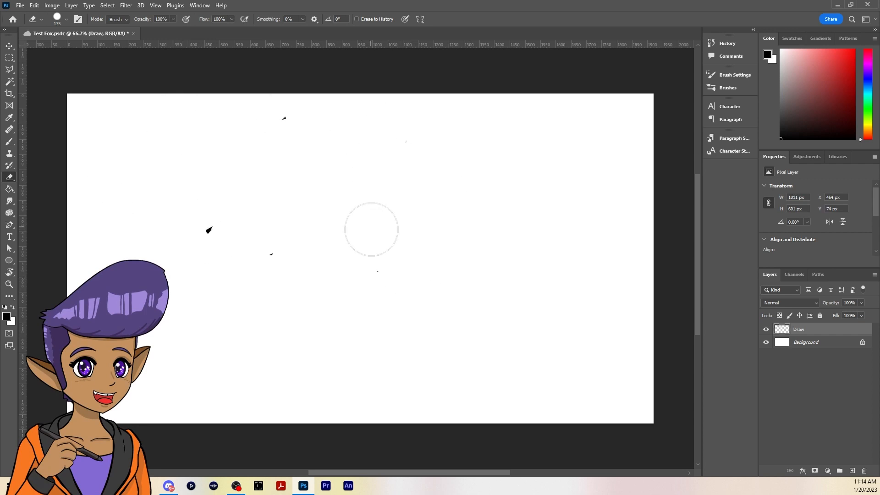
{"action": "key", "text": "bracketright"}
{"action": "key", "text": "bracketright"}
{"action": "key", "text": "bracketright"}
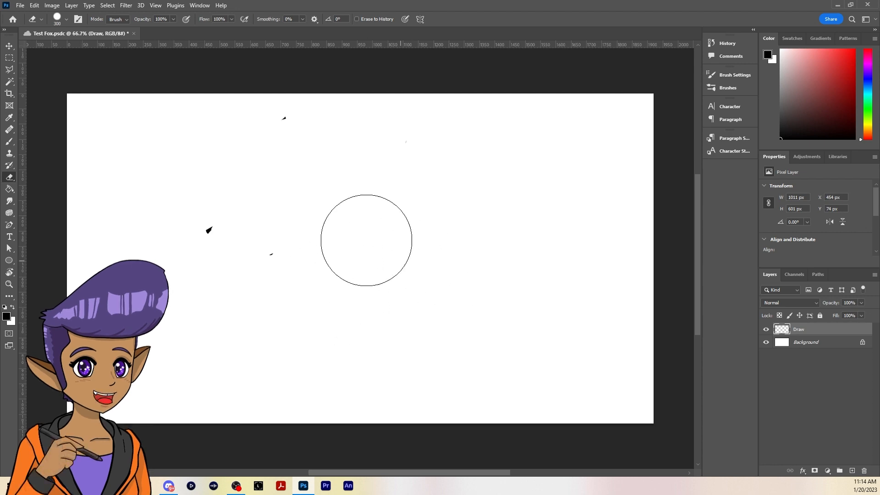
{"action": "mouse_move", "coordinate": [366, 235]}
{"action": "left_mouse_down"}
{"action": "mouse_move", "coordinate": [274, 149]}
{"action": "mouse_move", "coordinate": [319, 104]}
{"action": "mouse_move", "coordinate": [394, 143]}
{"action": "mouse_move", "coordinate": [380, 149]}
{"action": "mouse_move", "coordinate": [418, 201]}
{"action": "mouse_move", "coordinate": [421, 263]}
{"action": "left_mouse_up"}
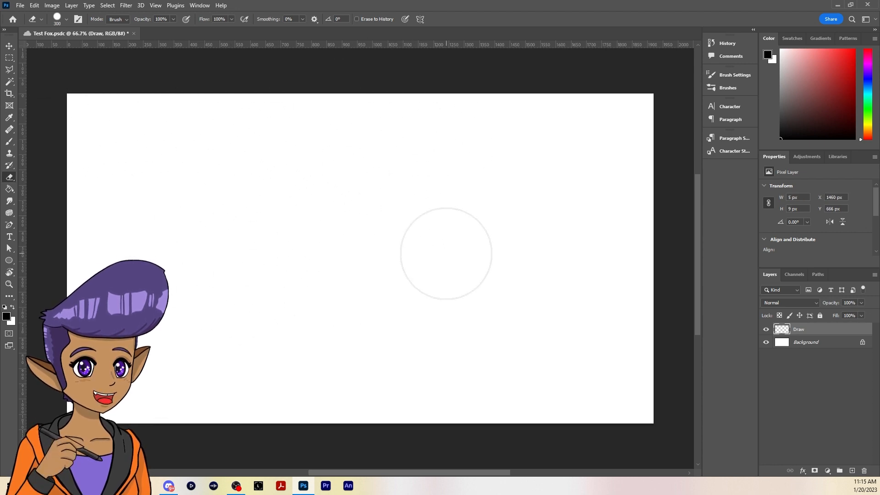
Handwrite "B = Brush" in black near the page's upper edge with the 30 px brush
{"action": "key", "text": "b"}
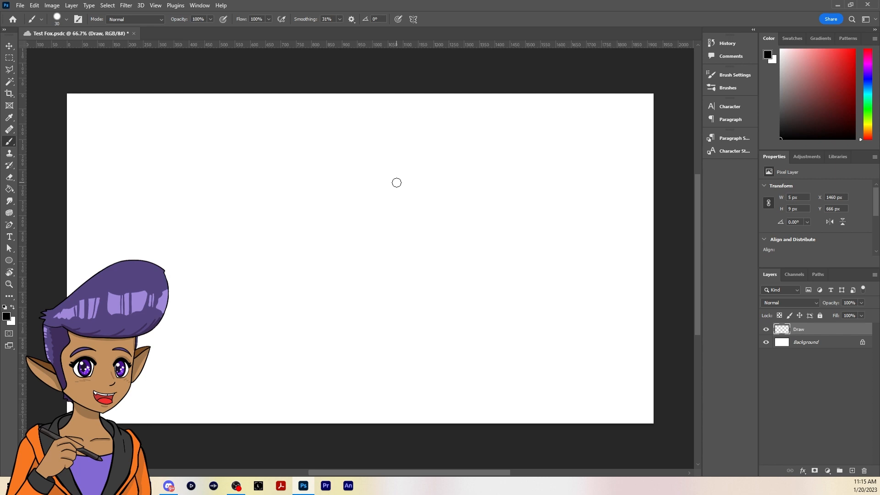
{"action": "mouse_move", "coordinate": [136, 113]}
{"action": "left_mouse_down"}
{"action": "mouse_move", "coordinate": [133, 161]}
{"action": "mouse_move", "coordinate": [142, 158]}
{"action": "left_mouse_up"}
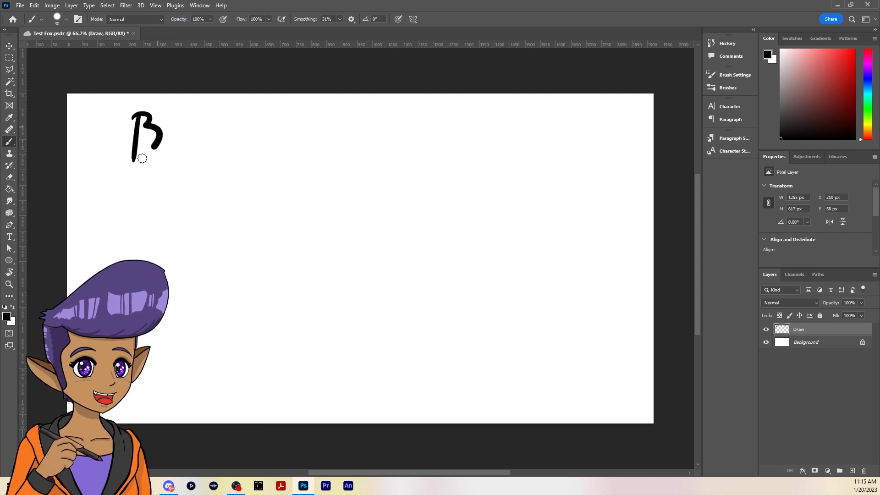
{"action": "mouse_move", "coordinate": [178, 125]}
{"action": "left_mouse_down"}
{"action": "mouse_move", "coordinate": [207, 118]}
{"action": "mouse_move", "coordinate": [198, 132]}
{"action": "left_mouse_up"}
{"action": "left_click_drag", "start_coordinate": [235, 109], "coordinate": [235, 135]}
{"action": "mouse_move", "coordinate": [229, 111]}
{"action": "left_mouse_down"}
{"action": "mouse_move", "coordinate": [257, 122]}
{"action": "mouse_move", "coordinate": [246, 137]}
{"action": "left_mouse_up"}
{"action": "left_click_drag", "start_coordinate": [263, 118], "coordinate": [370, 121]}
Handwrite "E = Erase" in black directly below the "B = Brush" line
{"action": "mouse_move", "coordinate": [160, 179]}
{"action": "left_mouse_down"}
{"action": "mouse_move", "coordinate": [148, 215]}
{"action": "mouse_move", "coordinate": [170, 172]}
{"action": "left_mouse_up"}
{"action": "left_click_drag", "start_coordinate": [156, 192], "coordinate": [165, 188]}
{"action": "left_click_drag", "start_coordinate": [148, 215], "coordinate": [224, 173]}
{"action": "left_click_drag", "start_coordinate": [192, 198], "coordinate": [229, 185]}
{"action": "mouse_move", "coordinate": [270, 158]}
{"action": "left_mouse_down"}
{"action": "mouse_move", "coordinate": [262, 192]}
{"action": "mouse_move", "coordinate": [293, 151]}
{"action": "left_mouse_up"}
{"action": "mouse_move", "coordinate": [271, 174]}
{"action": "left_mouse_down"}
{"action": "mouse_move", "coordinate": [291, 169]}
{"action": "mouse_move", "coordinate": [286, 188]}
{"action": "left_mouse_up"}
{"action": "mouse_move", "coordinate": [312, 167]}
{"action": "left_mouse_down"}
{"action": "mouse_move", "coordinate": [305, 184]}
{"action": "mouse_move", "coordinate": [335, 156]}
{"action": "left_mouse_up"}
{"action": "left_click_drag", "start_coordinate": [340, 166], "coordinate": [370, 161]}
{"action": "mouse_move", "coordinate": [362, 151]}
{"action": "left_mouse_down"}
{"action": "mouse_move", "coordinate": [368, 177]}
{"action": "mouse_move", "coordinate": [400, 179]}
{"action": "left_mouse_up"}
{"action": "left_click_drag", "start_coordinate": [436, 146], "coordinate": [419, 181]}
{"action": "left_click_drag", "start_coordinate": [444, 170], "coordinate": [481, 168]}
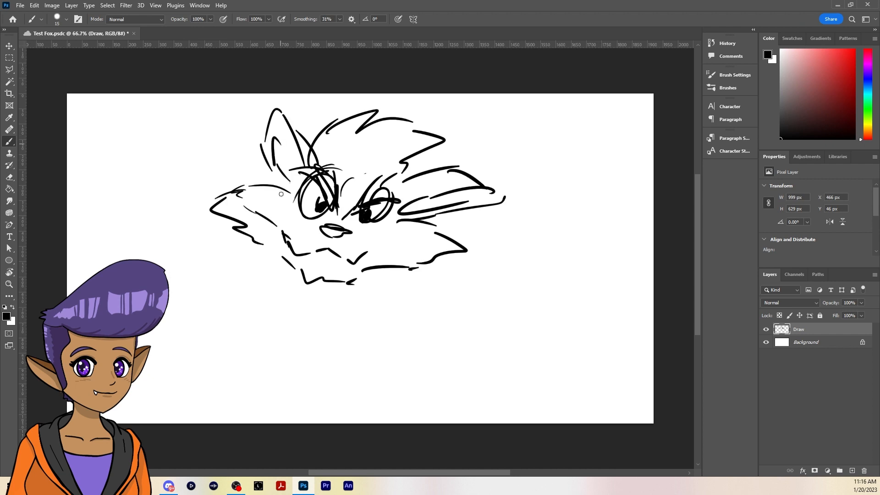
Sketch a fox head with ears, eyes, nose and jagged cheek fur on the Draw layer using the black 15 px brush
{"action": "left_click_drag", "start_coordinate": [279, 140], "coordinate": [275, 185]}
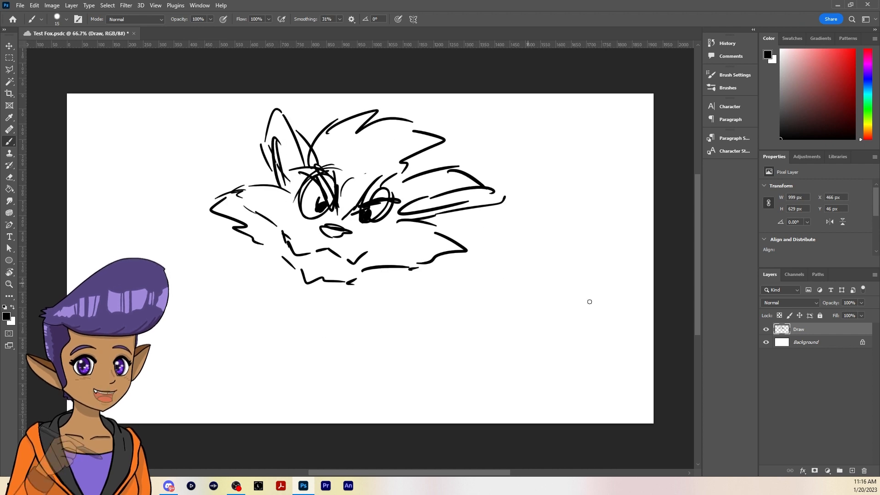
Draw a long stroke across the fox's face, erase its lower end with a 35 px eraser, and undo the stroke
{"action": "mouse_move", "coordinate": [274, 256]}
{"action": "left_mouse_down"}
{"action": "mouse_move", "coordinate": [529, 183]}
{"action": "mouse_move", "coordinate": [609, 180]}
{"action": "left_mouse_up"}
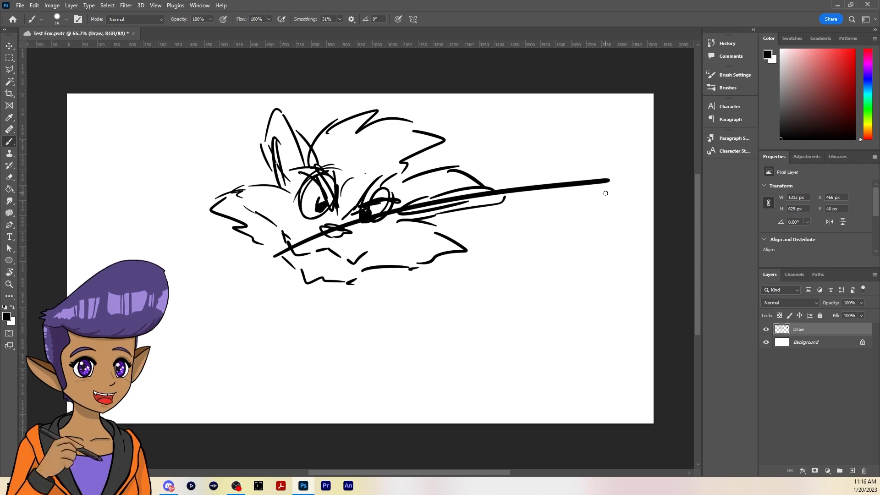
{"action": "key", "text": "e"}
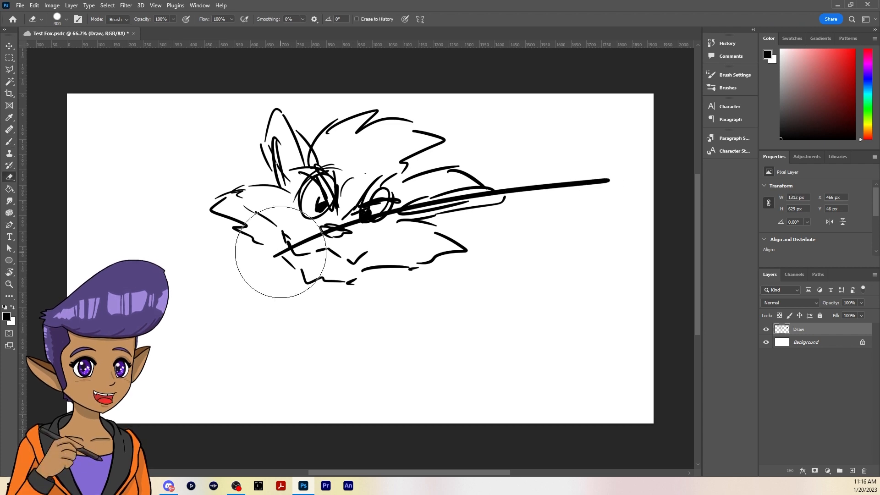
{"action": "key", "text": "bracketleft"}
{"action": "key", "text": "bracketleft"}
{"action": "key", "text": "bracketleft"}
{"action": "key", "text": "bracketleft"}
{"action": "key", "text": "bracketleft"}
{"action": "key", "text": "bracketleft"}
{"action": "key", "text": "bracketleft"}
{"action": "key", "text": "bracketleft"}
{"action": "key", "text": "bracketleft"}
{"action": "key", "text": "bracketleft"}
{"action": "key", "text": "bracketleft"}
{"action": "key", "text": "bracketleft"}
{"action": "key", "text": "bracketleft"}
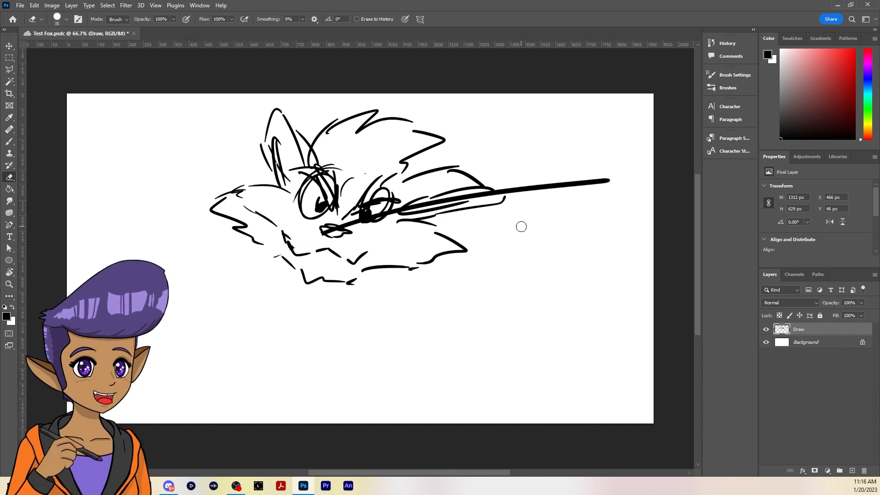
{"action": "key", "text": "b"}
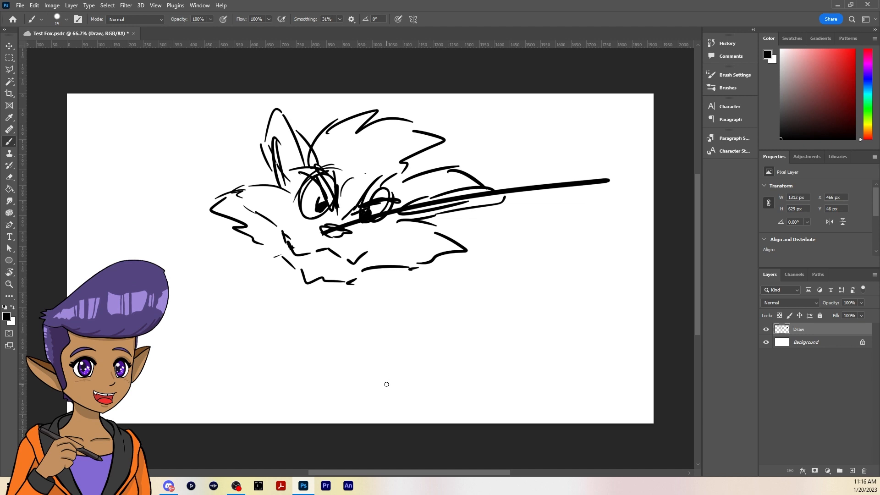
{"action": "key", "text": "ctrl+z"}
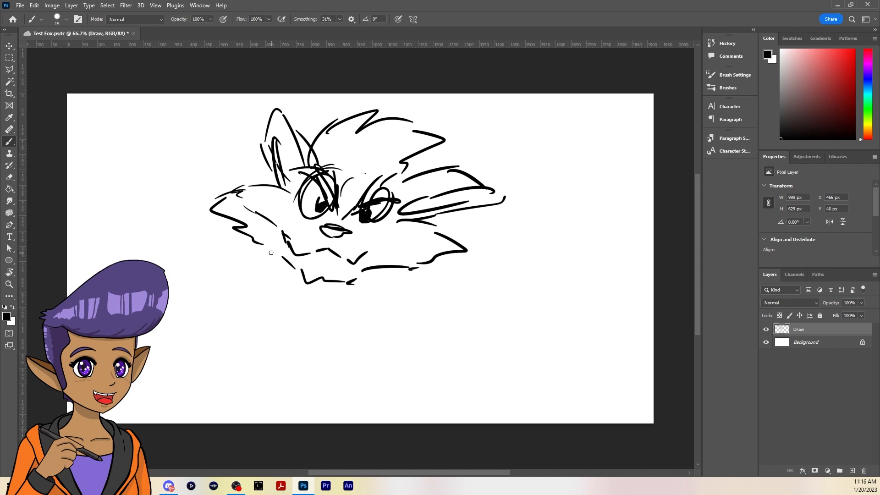
Draw a rounded, furry chest outline beneath the fox's head
{"action": "mouse_move", "coordinate": [269, 250]}
{"action": "left_mouse_down"}
{"action": "mouse_move", "coordinate": [230, 264]}
{"action": "mouse_move", "coordinate": [232, 322]}
{"action": "mouse_move", "coordinate": [285, 356]}
{"action": "left_mouse_up"}
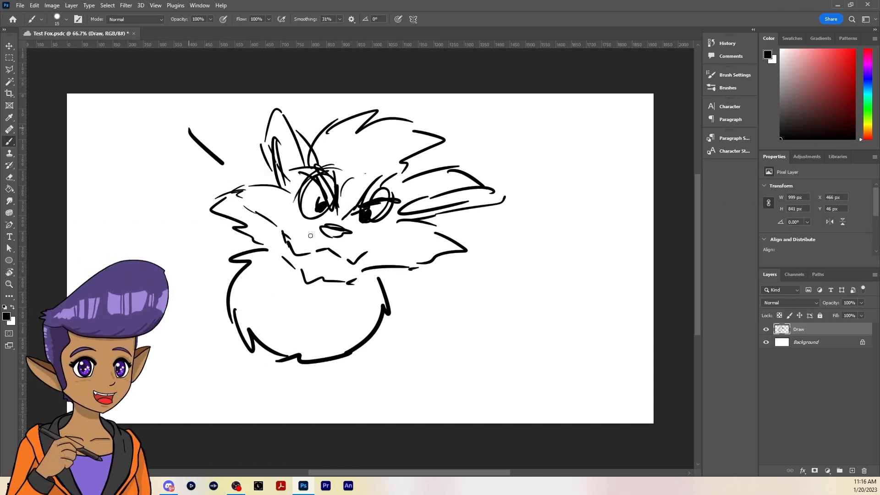
Cross out the fox with two long diagonal strokes, handwrite "Ctrl Z" below it, and undo these strokes one by one
{"action": "left_click_drag", "start_coordinate": [310, 236], "coordinate": [467, 345]}
{"action": "left_click_drag", "start_coordinate": [499, 141], "coordinate": [188, 322]}
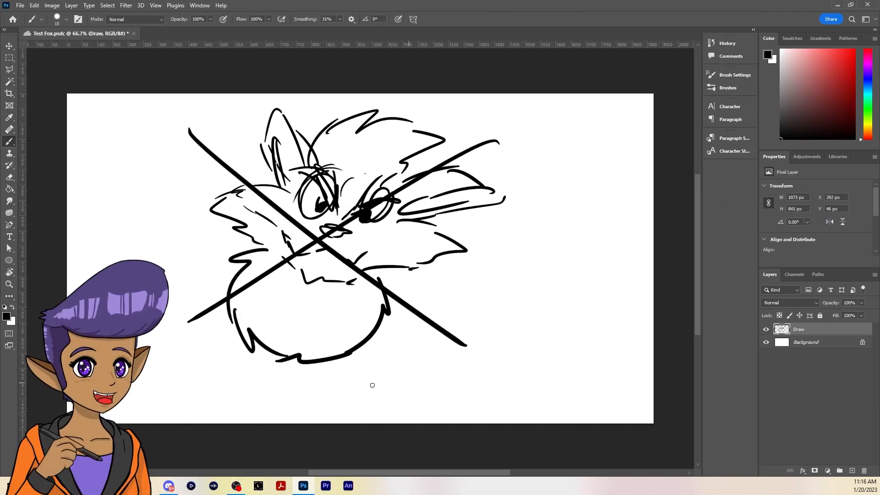
{"action": "mouse_move", "coordinate": [366, 384]}
{"action": "left_mouse_down"}
{"action": "mouse_move", "coordinate": [369, 408]}
{"action": "mouse_move", "coordinate": [390, 393]}
{"action": "mouse_move", "coordinate": [423, 406]}
{"action": "left_mouse_up"}
{"action": "key", "text": "ctrl+z"}
{"action": "key", "text": "ctrl+z"}
{"action": "key", "text": "ctrl+z"}
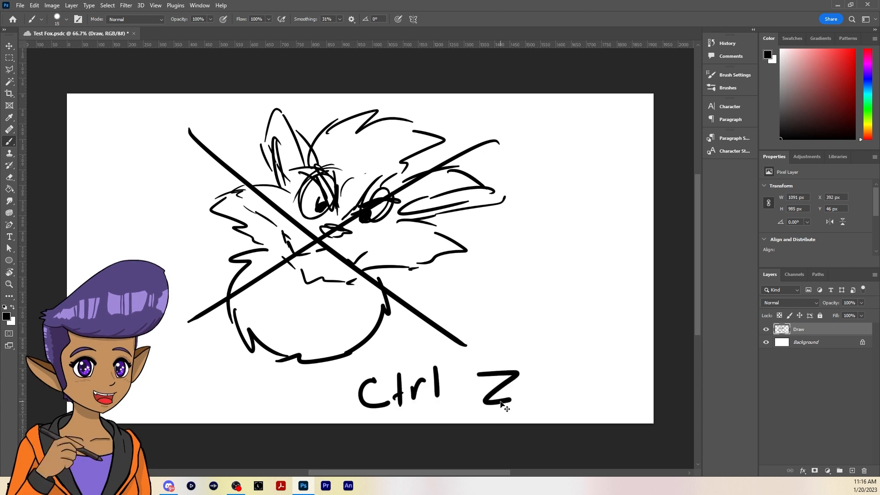
{"action": "key", "text": "ctrl+z"}
{"action": "key", "text": "ctrl+z"}
{"action": "key", "text": "ctrl+z"}
{"action": "key", "text": "ctrl+z"}
{"action": "key", "text": "ctrl+z"}
{"action": "key", "text": "ctrl+z"}
{"action": "key", "text": "ctrl+z"}
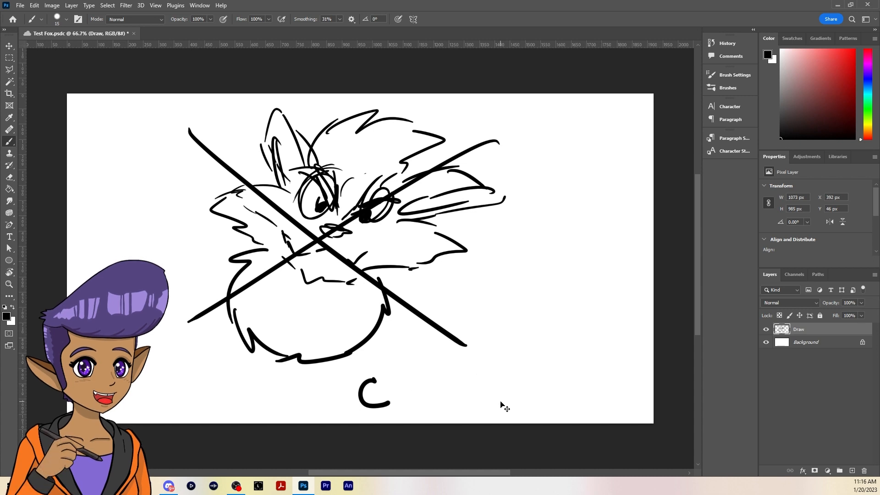
{"action": "key", "text": "ctrl+z"}
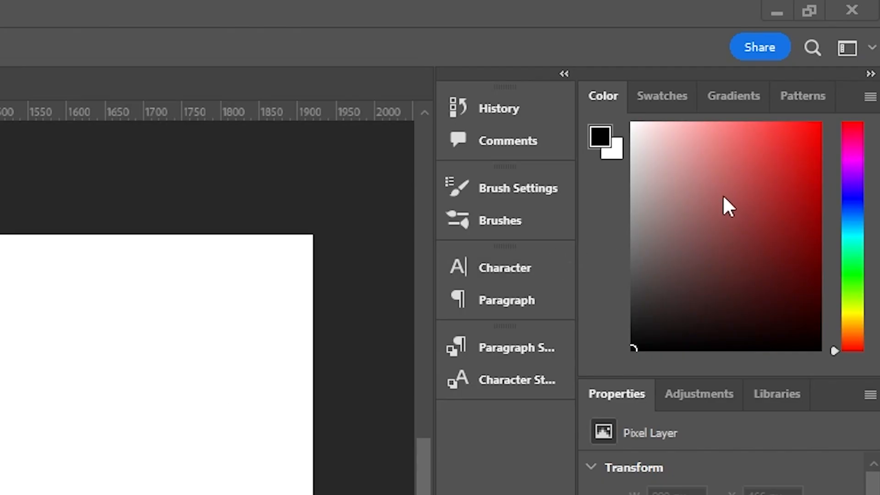
Set the foreground color to bright red and shrink the eraser to 60 px
{"action": "left_click", "coordinate": [846, 49]}
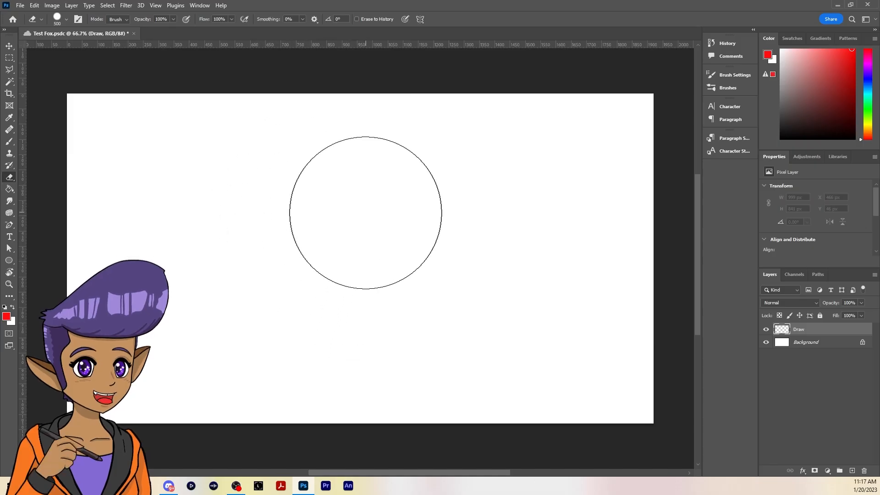
{"action": "key", "text": "bracketleft"}
{"action": "key", "text": "bracketleft"}
{"action": "key", "text": "bracketleft"}
{"action": "key", "text": "bracketleft"}
{"action": "key", "text": "bracketleft"}
{"action": "key", "text": "bracketleft"}
{"action": "key", "text": "bracketleft"}
{"action": "key", "text": "bracketleft"}
{"action": "key", "text": "bracketleft"}
{"action": "key", "text": "bracketleft"}
{"action": "key", "text": "bracketleft"}
{"action": "key", "text": "bracketleft"}
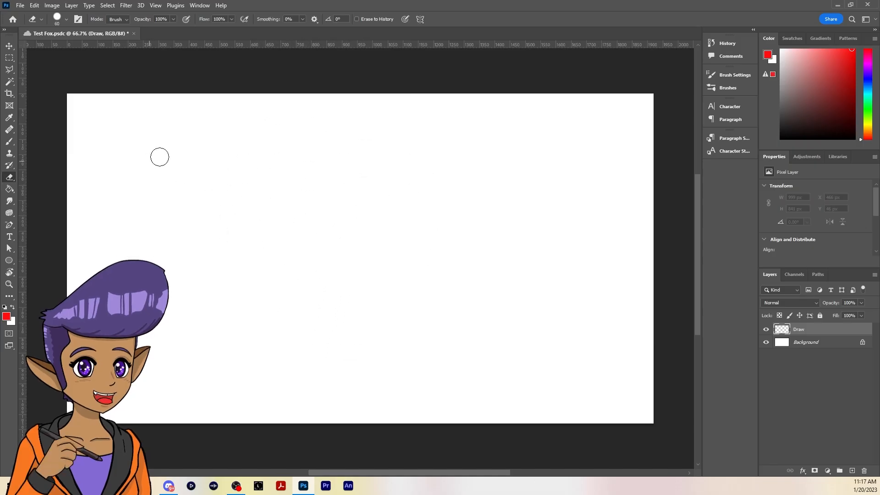
Switch to the Brush tool, reduce its size to below 200 px, and paint a red mark about 257 px wide near the page's middle
{"action": "key", "text": "b"}
{"action": "key", "text": "bracketleft"}
{"action": "key", "text": "bracketleft"}
{"action": "key", "text": "bracketleft"}
{"action": "key", "text": "bracketleft"}
{"action": "key", "text": "bracketleft"}
{"action": "key", "text": "bracketleft"}
{"action": "key", "text": "bracketleft"}
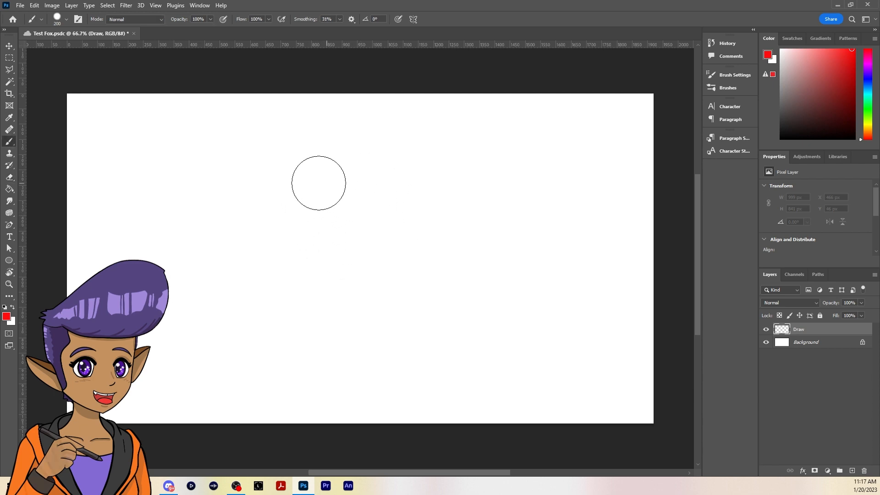
{"action": "key", "text": "bracketleft"}
{"action": "key", "text": "bracketleft"}
{"action": "key", "text": "bracketleft"}
{"action": "key", "text": "bracketleft"}
{"action": "key", "text": "bracketleft"}
{"action": "key", "text": "bracketleft"}
{"action": "mouse_move", "coordinate": [364, 224]}
{"action": "left_mouse_down"}
{"action": "mouse_move", "coordinate": [308, 227]}
{"action": "mouse_move", "coordinate": [372, 238]}
{"action": "mouse_move", "coordinate": [317, 223]}
{"action": "mouse_move", "coordinate": [367, 236]}
{"action": "mouse_move", "coordinate": [311, 230]}
{"action": "mouse_move", "coordinate": [355, 227]}
{"action": "left_mouse_up"}
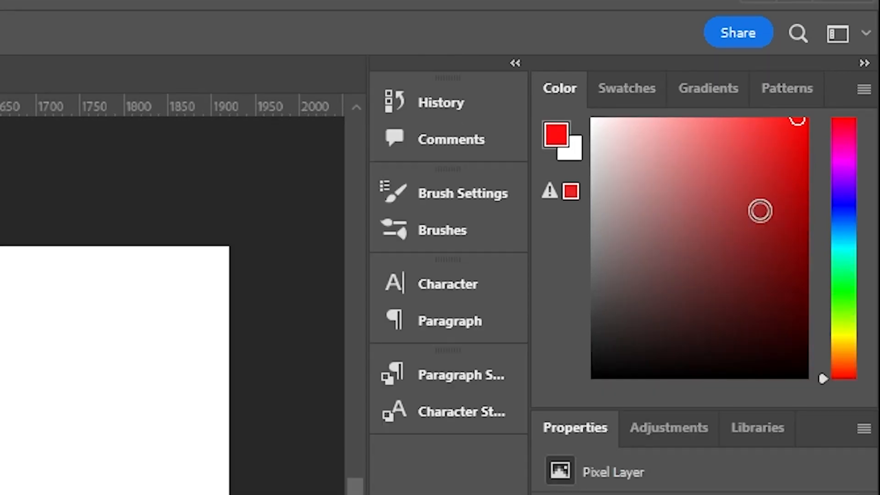
Change the foreground hue to spring green, choose a muted mid-tone shade, and shift the hue to yellow-green
{"action": "mouse_move", "coordinate": [845, 202]}
{"action": "left_mouse_down"}
{"action": "mouse_move", "coordinate": [848, 226]}
{"action": "mouse_move", "coordinate": [851, 136]}
{"action": "mouse_move", "coordinate": [835, 263]}
{"action": "left_mouse_up"}
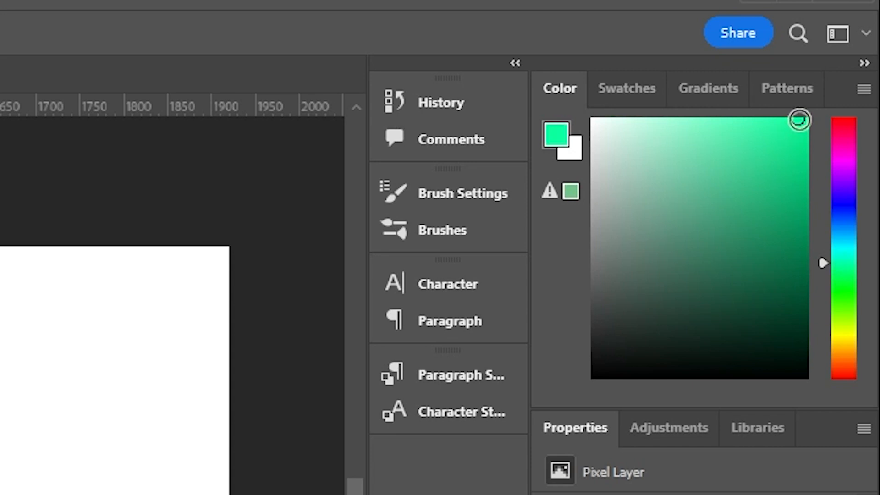
{"action": "mouse_move", "coordinate": [798, 118]}
{"action": "left_mouse_down"}
{"action": "mouse_move", "coordinate": [789, 131]}
{"action": "mouse_move", "coordinate": [726, 135]}
{"action": "left_mouse_up"}
{"action": "left_click_drag", "start_coordinate": [674, 167], "coordinate": [699, 207]}
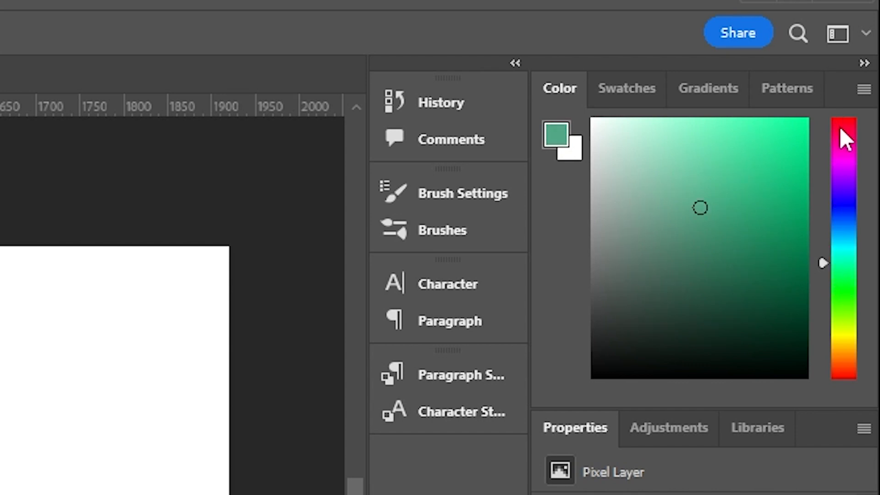
{"action": "mouse_move", "coordinate": [840, 129]}
{"action": "left_mouse_down"}
{"action": "mouse_move", "coordinate": [835, 120]}
{"action": "mouse_move", "coordinate": [825, 284]}
{"action": "mouse_move", "coordinate": [836, 364]}
{"action": "mouse_move", "coordinate": [835, 214]}
{"action": "mouse_move", "coordinate": [831, 314]}
{"action": "mouse_move", "coordinate": [832, 306]}
{"action": "left_mouse_up"}
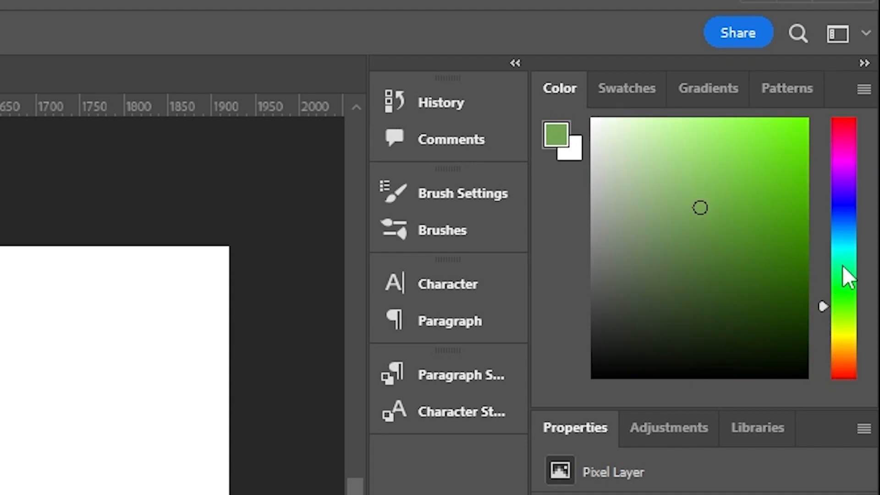
Shift the foreground hue from green to blue and choose a medium blue shade
{"action": "mouse_move", "coordinate": [847, 258]}
{"action": "left_mouse_down"}
{"action": "mouse_move", "coordinate": [854, 295]}
{"action": "mouse_move", "coordinate": [853, 213]}
{"action": "left_mouse_up"}
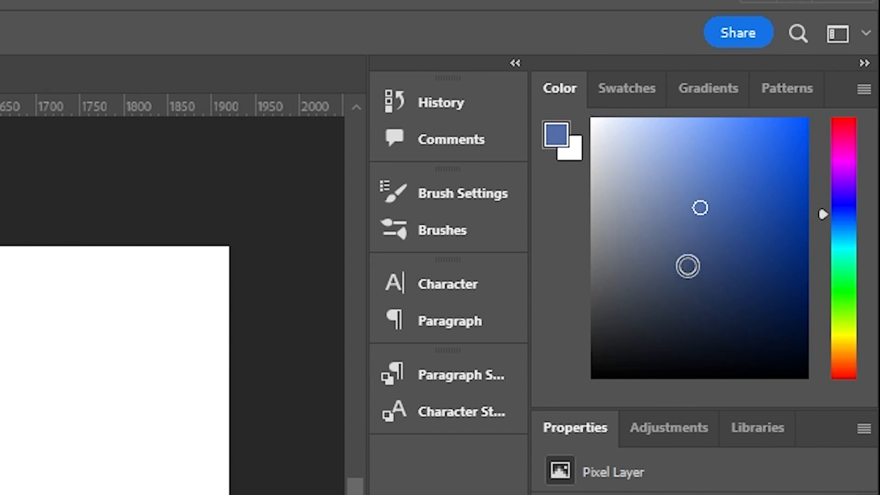
{"action": "left_click_drag", "start_coordinate": [687, 265], "coordinate": [556, 57]}
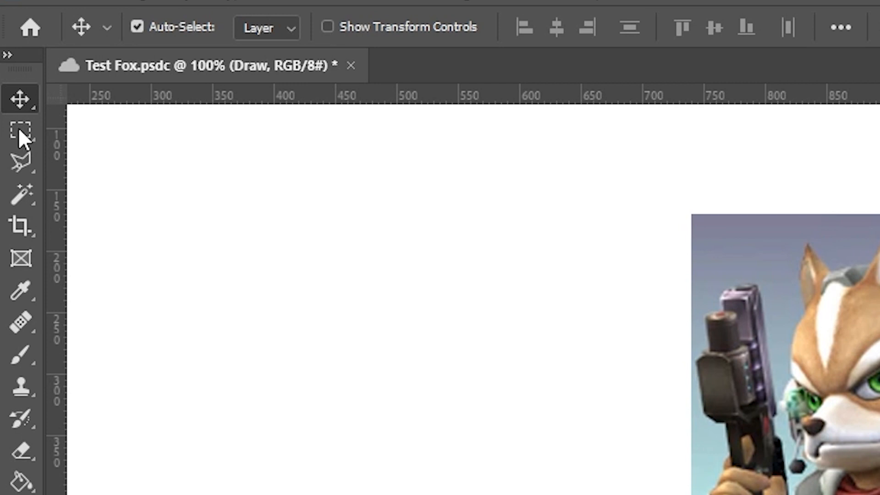
Move a rectangular marquee selection of about 389 × 267 px around the fox's head beside the picture, then undo the move and deselect
{"action": "left_click", "coordinate": [20, 133]}
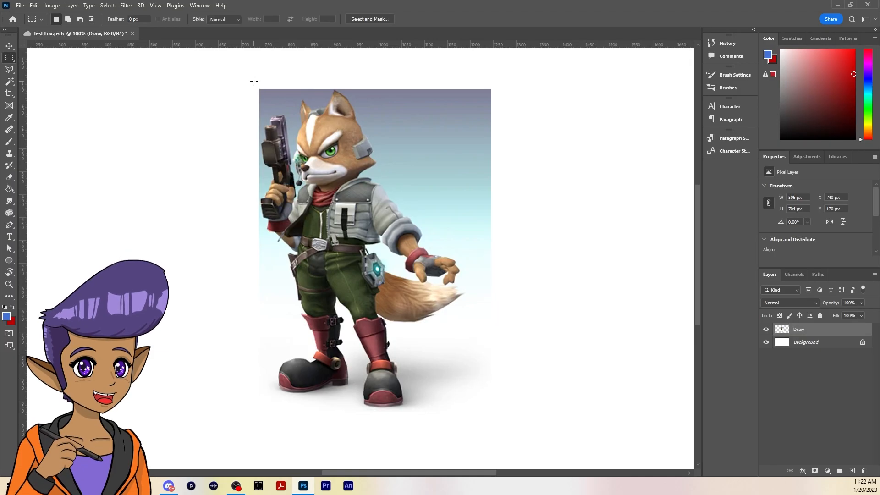
{"action": "left_click_drag", "start_coordinate": [254, 81], "coordinate": [432, 202]}
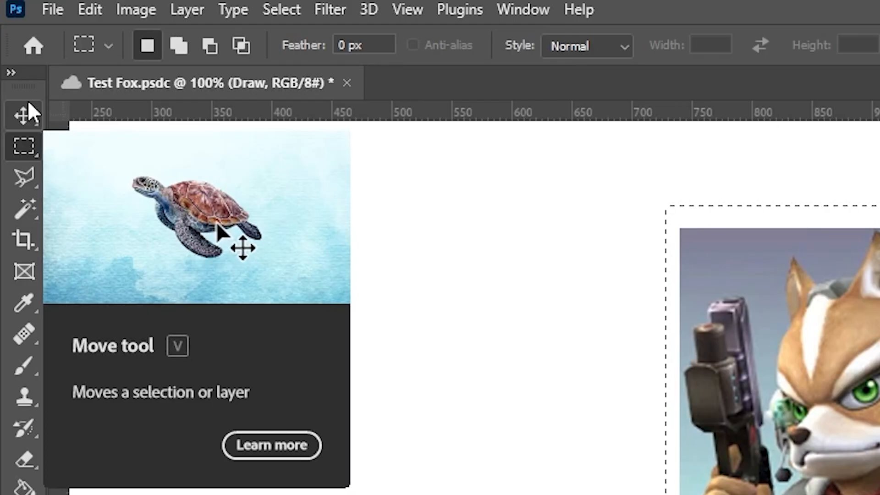
{"action": "left_click", "coordinate": [24, 114]}
{"action": "left_click_drag", "start_coordinate": [345, 163], "coordinate": [134, 180]}
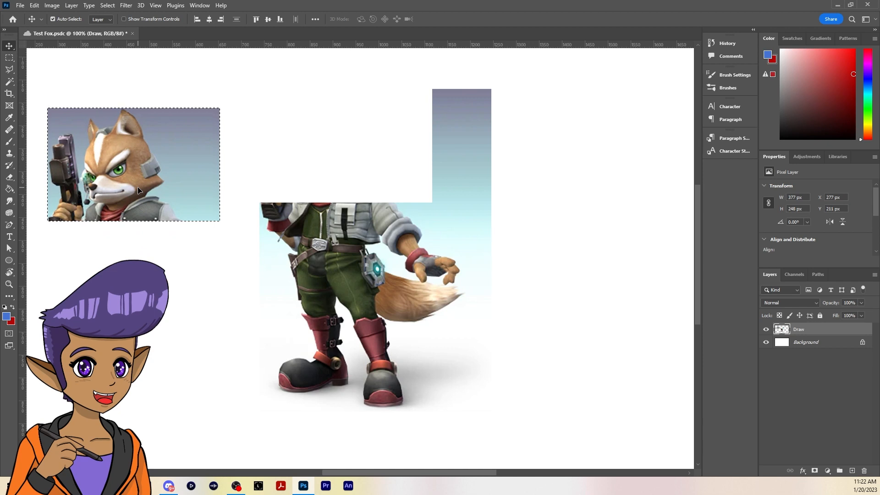
{"action": "key", "text": "ctrl+z"}
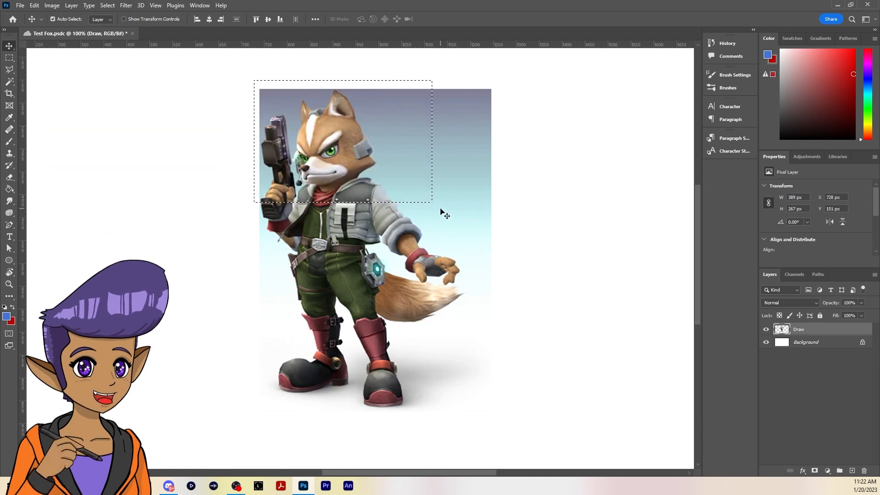
{"action": "key", "text": "ctrl+d"}
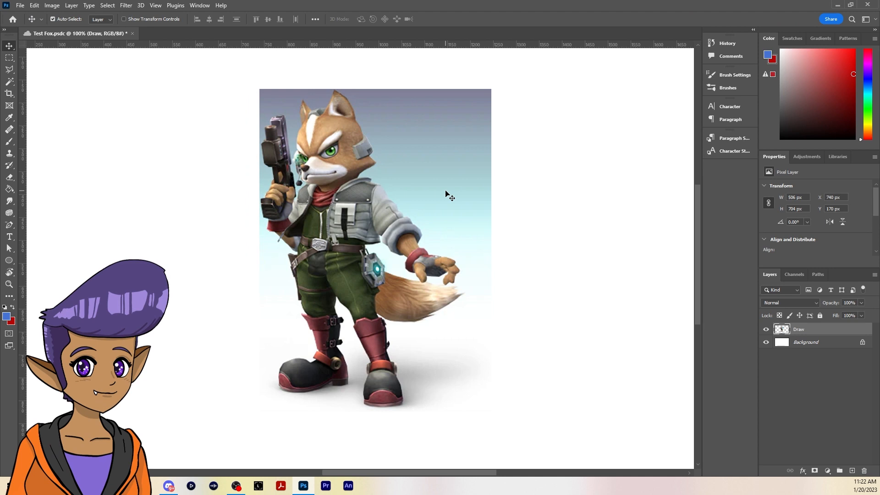
Select the picture's upper-right background beside the fox's head with a rectangular marquee and delete it
{"action": "left_click", "coordinate": [9, 59]}
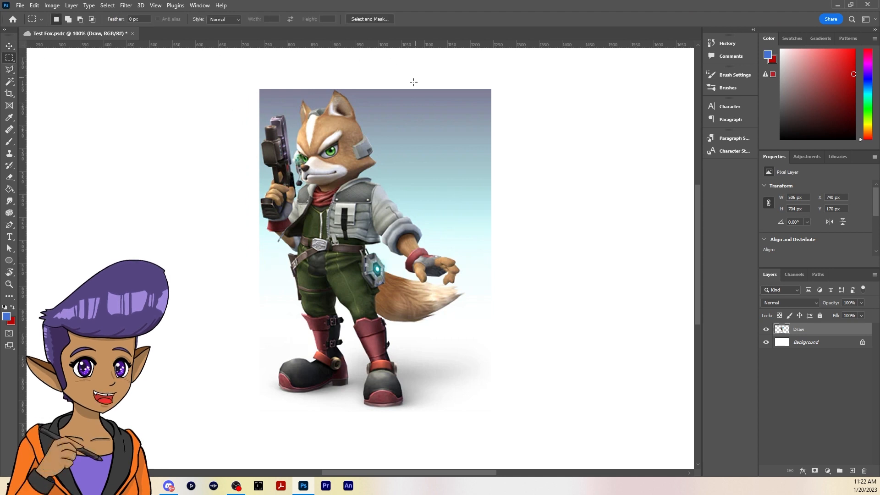
{"action": "left_click_drag", "start_coordinate": [378, 72], "coordinate": [532, 182]}
{"action": "key", "text": "Delete"}
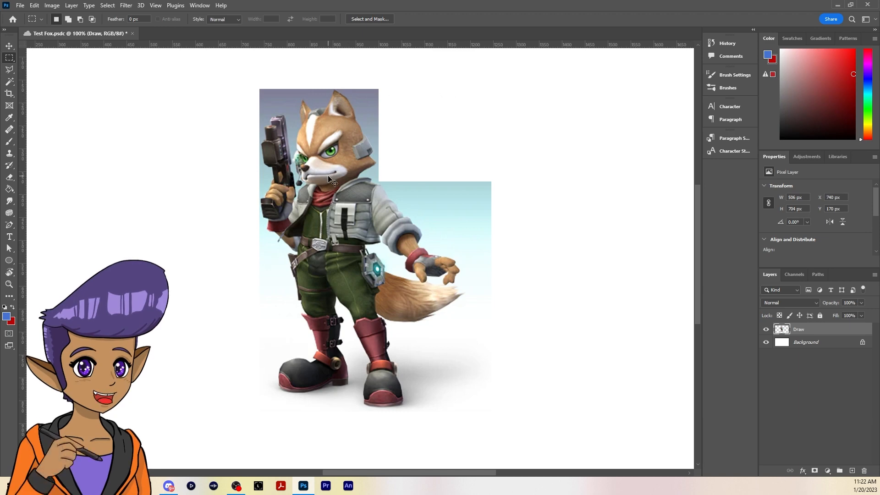
Outline the background above the ears and behind the fox's head with the Polygonal Lasso, about 244 × 204 px, delete it, and deselect
{"action": "key", "text": "ctrl+plus"}
{"action": "left_click_drag", "start_coordinate": [469, 186], "coordinate": [503, 326]}
{"action": "left_click_drag", "start_coordinate": [432, 196], "coordinate": [476, 245]}
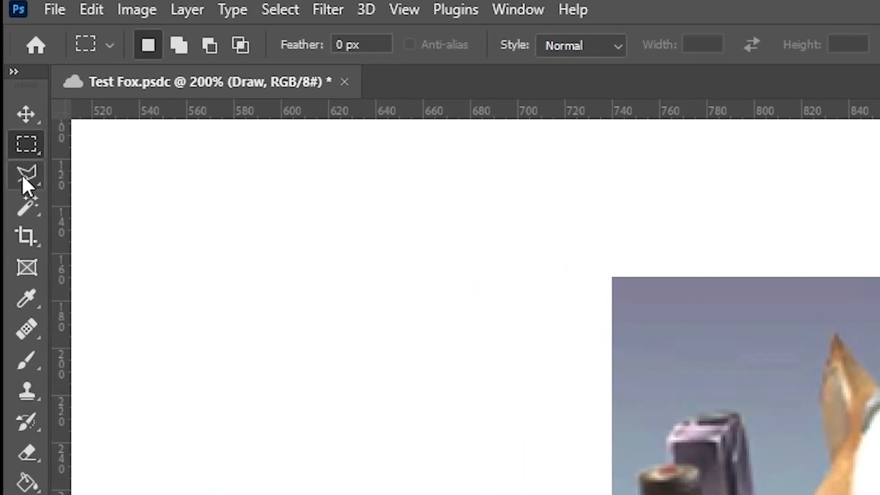
{"action": "left_click", "coordinate": [24, 185]}
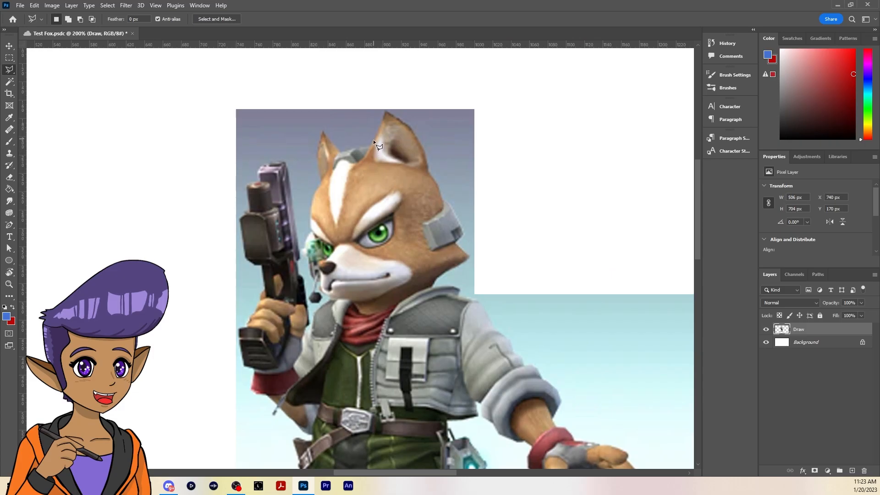
{"action": "left_click", "coordinate": [373, 142]}
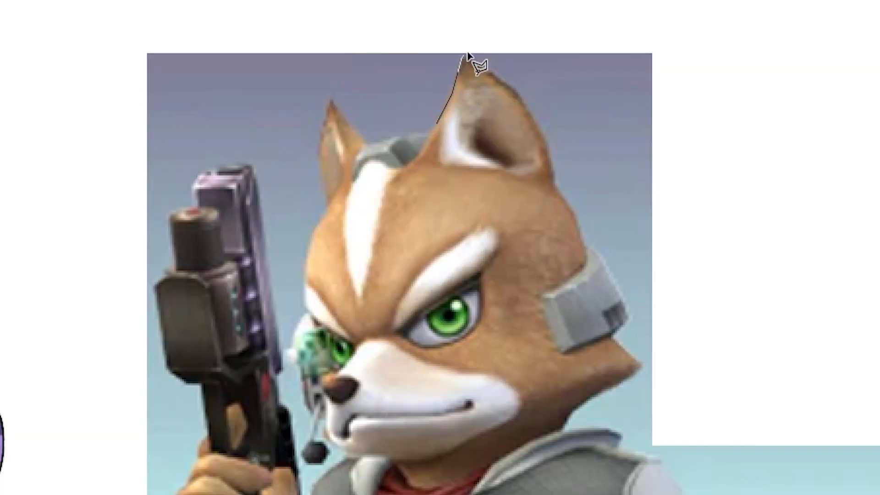
{"action": "left_click", "coordinate": [467, 54]}
{"action": "left_click", "coordinate": [491, 71]}
{"action": "left_click", "coordinate": [524, 103]}
{"action": "left_click", "coordinate": [555, 188]}
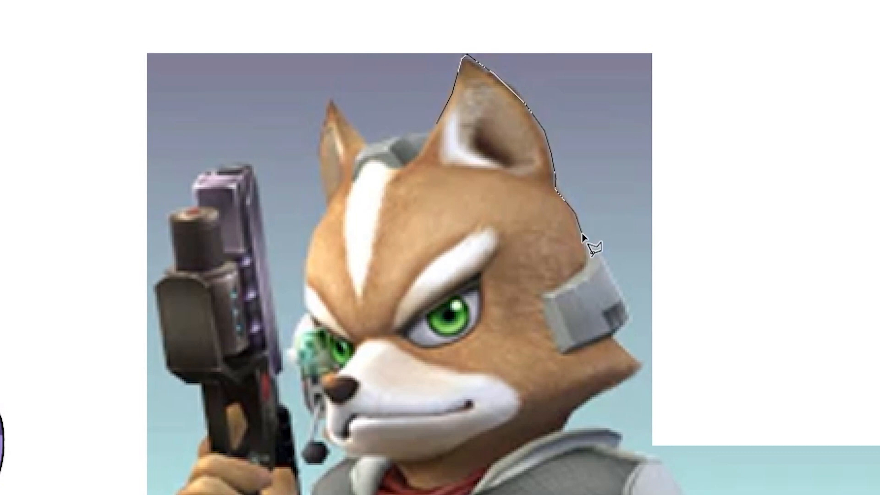
{"action": "mouse_move", "coordinate": [582, 236]}
{"action": "left_mouse_down"}
{"action": "mouse_move", "coordinate": [606, 249]}
{"action": "mouse_move", "coordinate": [629, 316]}
{"action": "left_mouse_up"}
{"action": "left_click", "coordinate": [629, 315]}
{"action": "left_click", "coordinate": [624, 328]}
{"action": "left_click", "coordinate": [608, 338]}
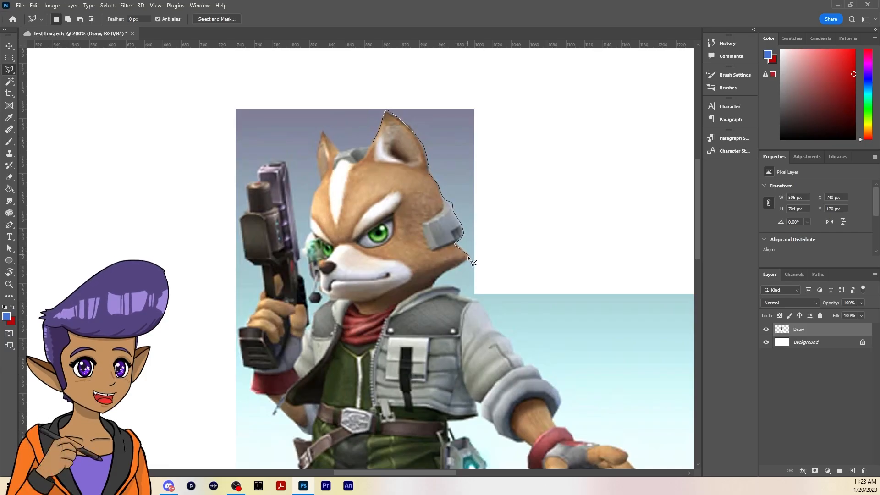
{"action": "left_click", "coordinate": [475, 260]}
{"action": "left_click", "coordinate": [518, 207]}
{"action": "left_click", "coordinate": [526, 121]}
{"action": "left_click", "coordinate": [485, 86]}
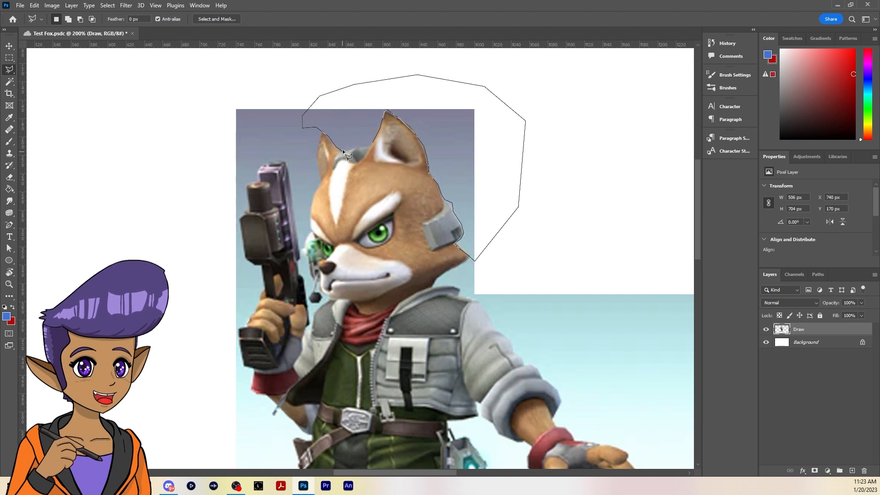
{"action": "double_click", "coordinate": [372, 141]}
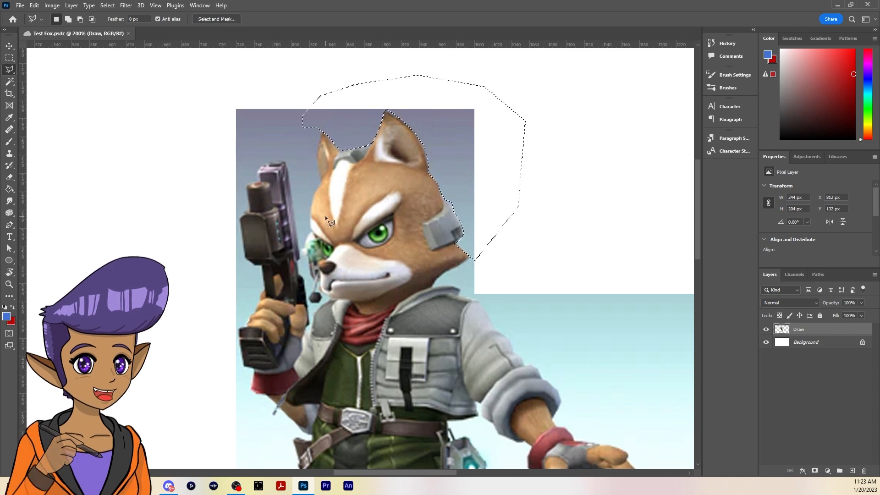
{"action": "key", "text": "ctrl+plus"}
{"action": "left_click_drag", "start_coordinate": [480, 196], "coordinate": [450, 346]}
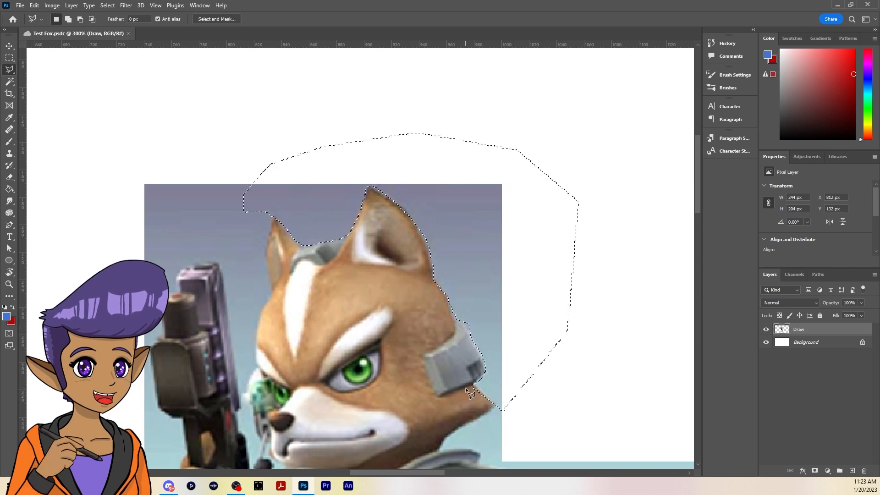
{"action": "key", "text": "Delete"}
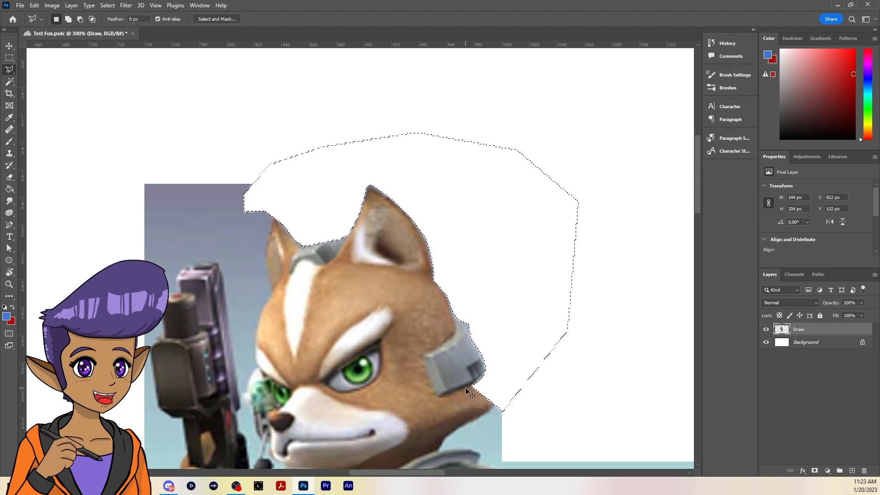
{"action": "key", "text": "ctrl+d"}
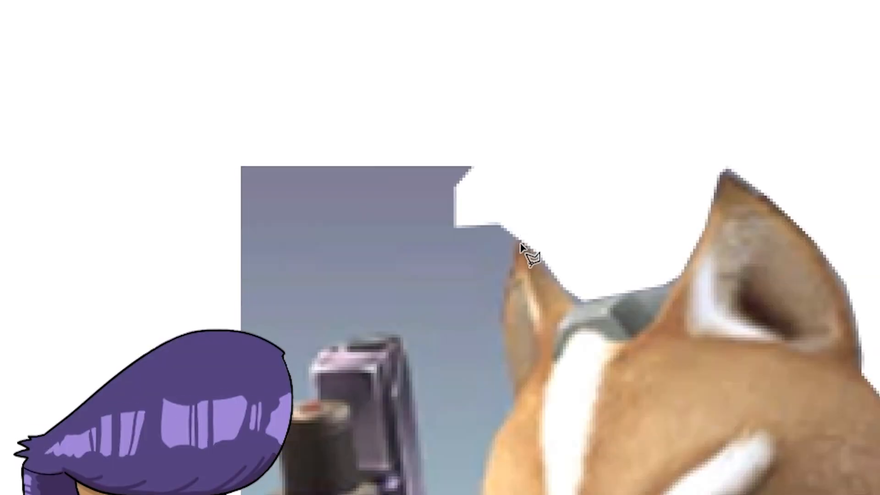
Lasso the background between the fox's smaller ear and the area above the gun, about 132 × 91 px, delete it, and deselect
{"action": "left_click", "coordinate": [504, 300]}
{"action": "left_click", "coordinate": [472, 316]}
{"action": "left_click", "coordinate": [396, 320]}
{"action": "left_click", "coordinate": [275, 315]}
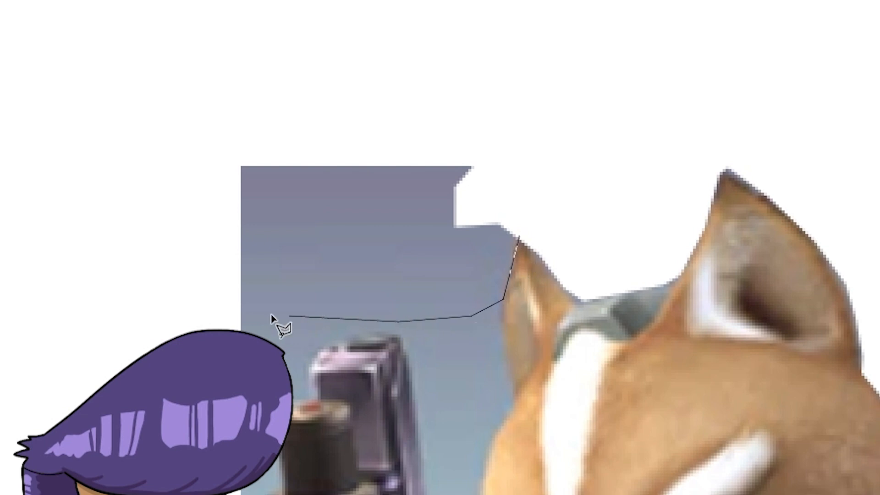
{"action": "left_click", "coordinate": [210, 298]}
{"action": "left_click", "coordinate": [163, 174]}
{"action": "left_click", "coordinate": [228, 85]}
{"action": "left_click", "coordinate": [402, 55]}
{"action": "left_click", "coordinate": [549, 146]}
{"action": "left_click", "coordinate": [549, 158]}
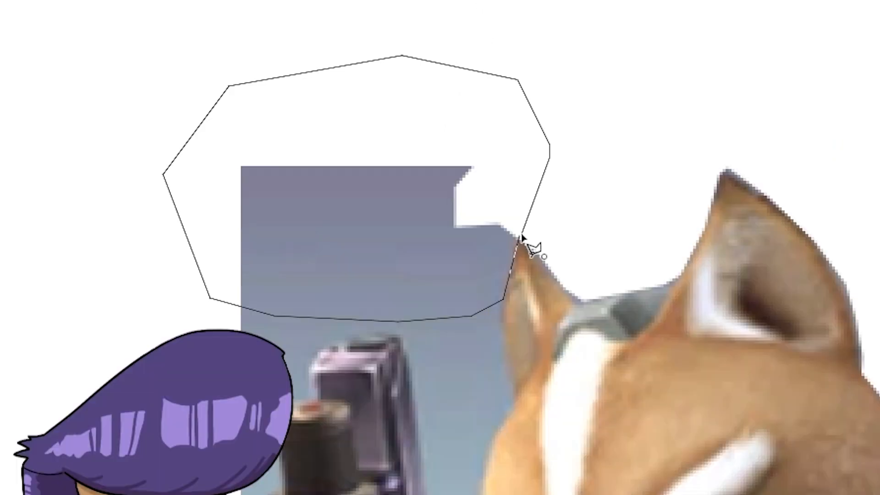
{"action": "left_click", "coordinate": [522, 235]}
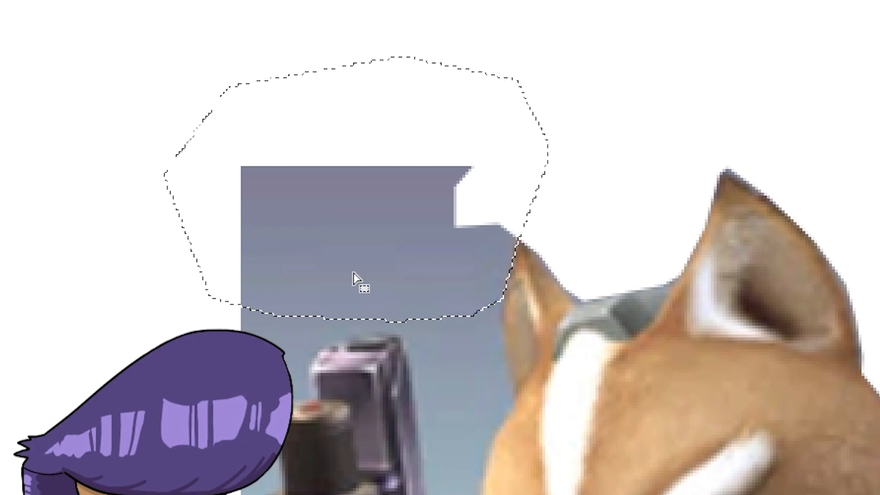
{"action": "key", "text": "Delete"}
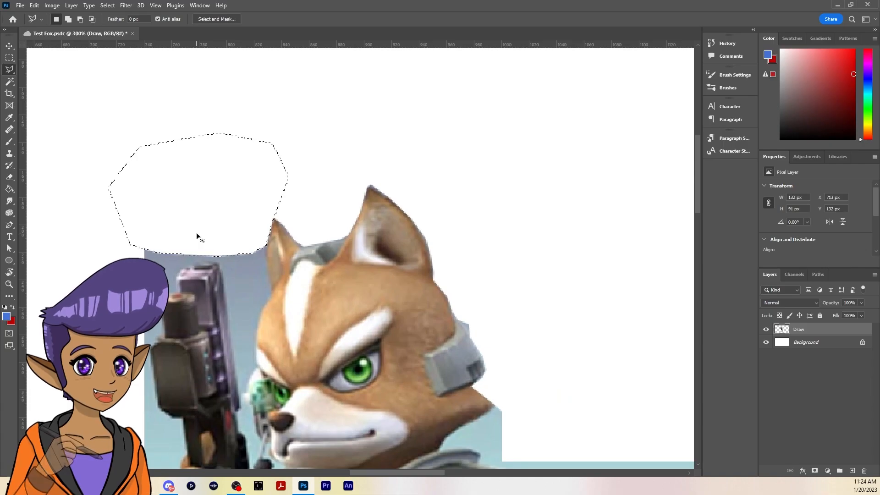
{"action": "key", "text": "ctrl+d"}
Trace the background between the fox's face and the gun and around the gun's upper part, delete it, and deselect
{"action": "mouse_move", "coordinate": [389, 339]}
{"action": "left_mouse_down"}
{"action": "mouse_move", "coordinate": [469, 191]}
{"action": "mouse_move", "coordinate": [439, 213]}
{"action": "mouse_move", "coordinate": [483, 221]}
{"action": "left_mouse_up"}
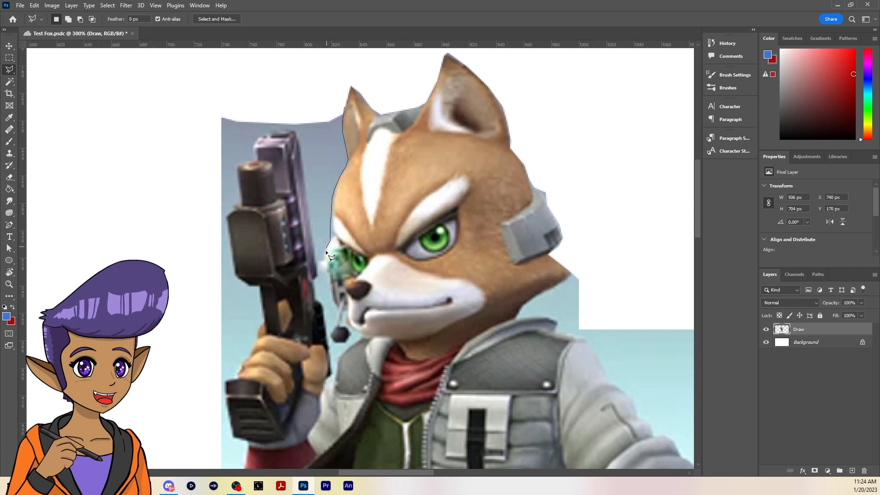
{"action": "left_click_drag", "start_coordinate": [324, 260], "coordinate": [323, 262]}
{"action": "mouse_move", "coordinate": [306, 180]}
{"action": "left_mouse_down"}
{"action": "mouse_move", "coordinate": [295, 132]}
{"action": "mouse_move", "coordinate": [273, 131]}
{"action": "left_mouse_up"}
{"action": "left_click_drag", "start_coordinate": [236, 171], "coordinate": [240, 194]}
{"action": "mouse_move", "coordinate": [233, 253]}
{"action": "left_mouse_down"}
{"action": "mouse_move", "coordinate": [166, 154]}
{"action": "mouse_move", "coordinate": [336, 89]}
{"action": "mouse_move", "coordinate": [344, 106]}
{"action": "left_mouse_up"}
{"action": "key", "text": "Delete"}
{"action": "key", "text": "ctrl+d"}
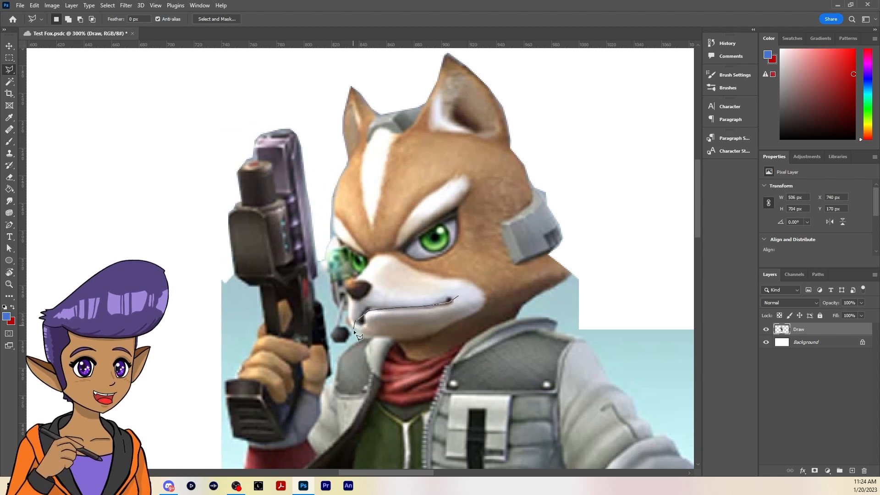
Lasso the fox's lower jaw, about 91 × 36 px, and move it downward with the Move tool to open the mouth
{"action": "mouse_move", "coordinate": [467, 322]}
{"action": "left_mouse_down"}
{"action": "mouse_move", "coordinate": [475, 310]}
{"action": "mouse_move", "coordinate": [461, 293]}
{"action": "left_mouse_up"}
{"action": "key", "text": "v"}
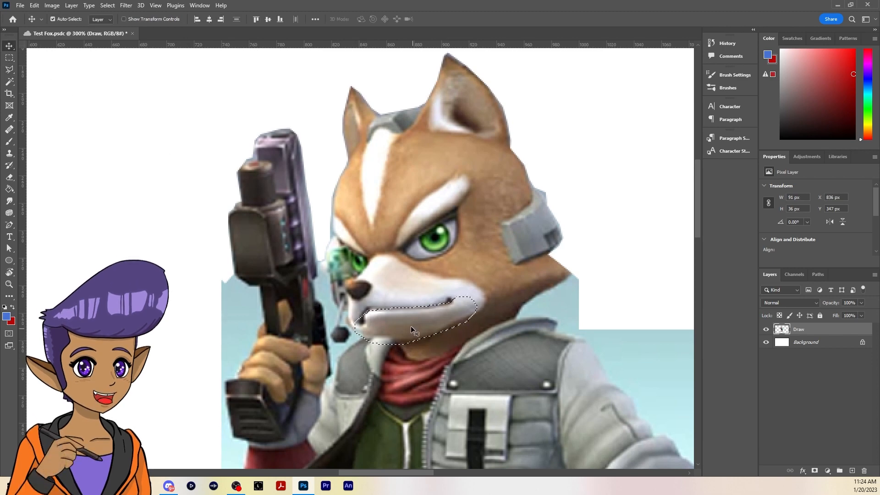
{"action": "left_click_drag", "start_coordinate": [411, 326], "coordinate": [416, 350]}
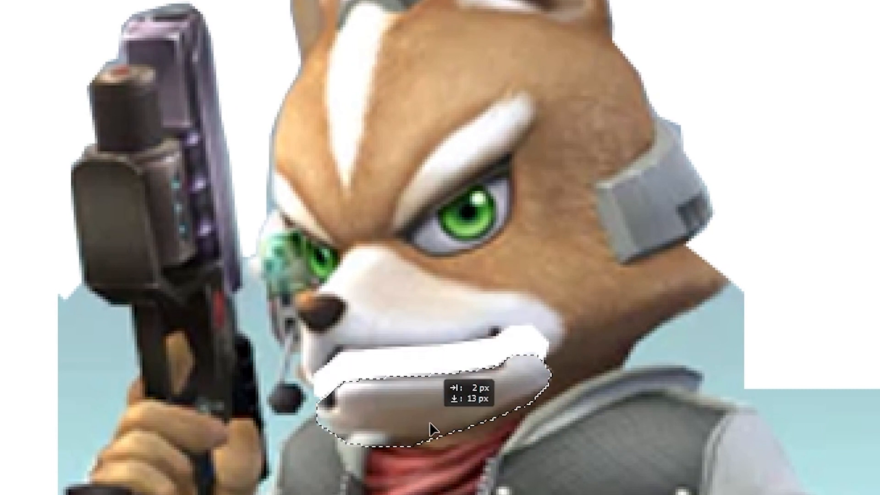
{"action": "mouse_move", "coordinate": [430, 422]}
{"action": "left_mouse_down"}
{"action": "mouse_move", "coordinate": [433, 450]}
{"action": "mouse_move", "coordinate": [419, 380]}
{"action": "mouse_move", "coordinate": [436, 449]}
{"action": "left_mouse_up"}
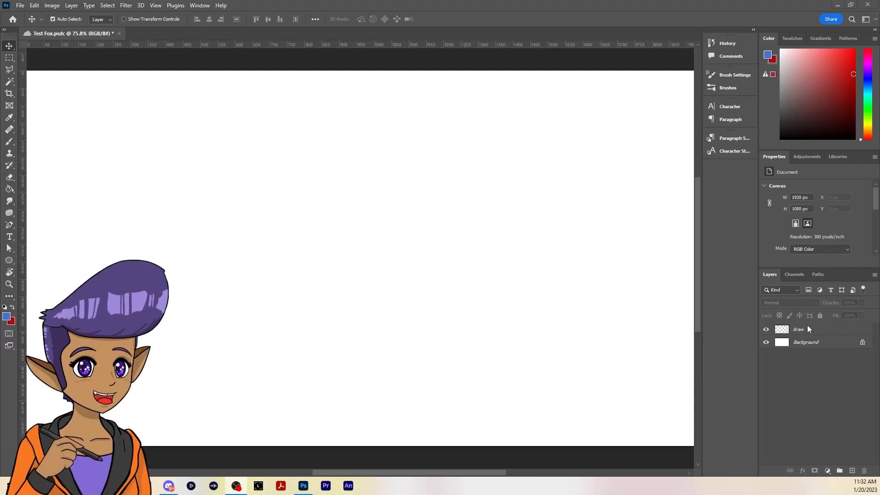
Make the draw layer active and choose the Hard Round Pressure Size preset from General Brushes for the Brush tool
{"action": "left_click", "coordinate": [807, 327]}
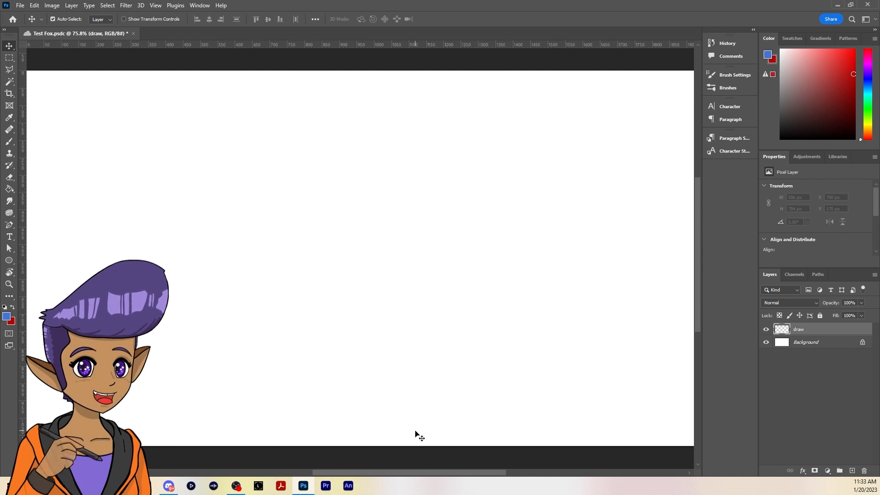
{"action": "key", "text": "b"}
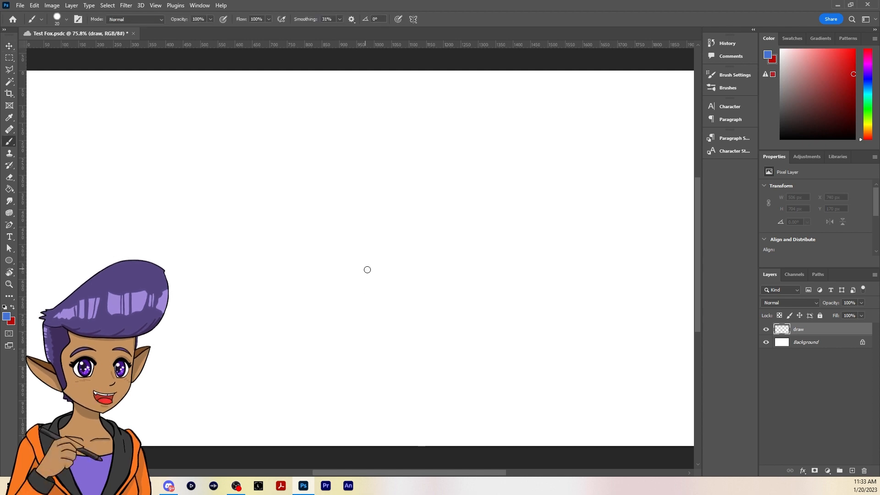
{"action": "left_click", "coordinate": [60, 19]}
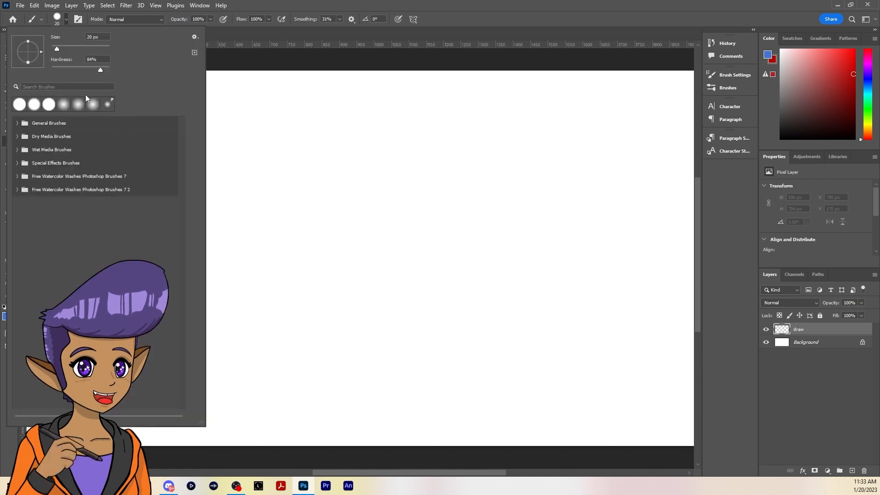
{"action": "left_click", "coordinate": [67, 121]}
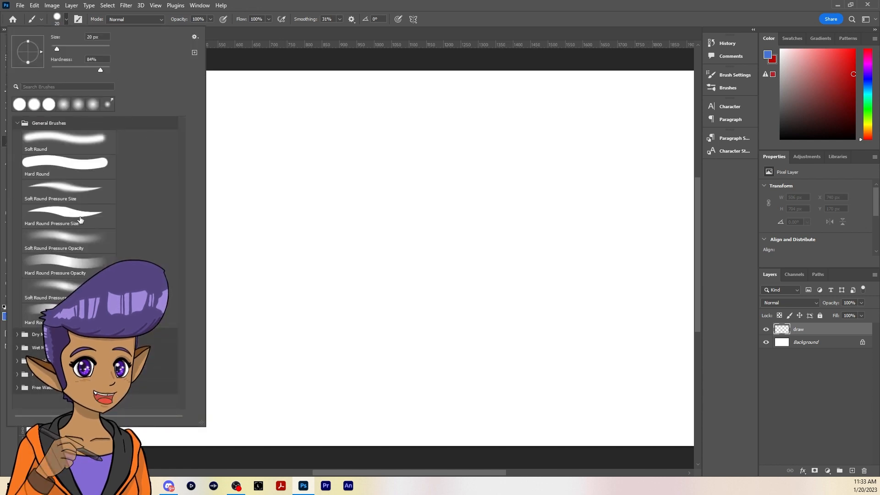
{"action": "left_click", "coordinate": [76, 216]}
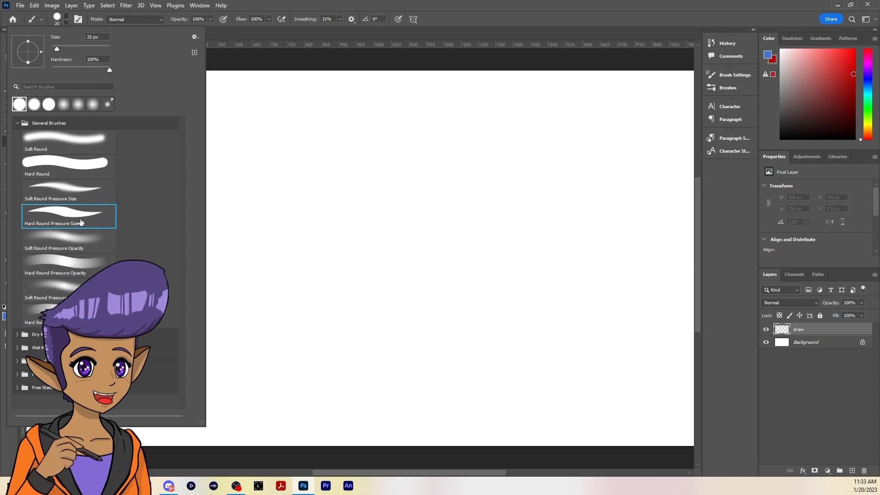
{"action": "left_click", "coordinate": [466, 7]}
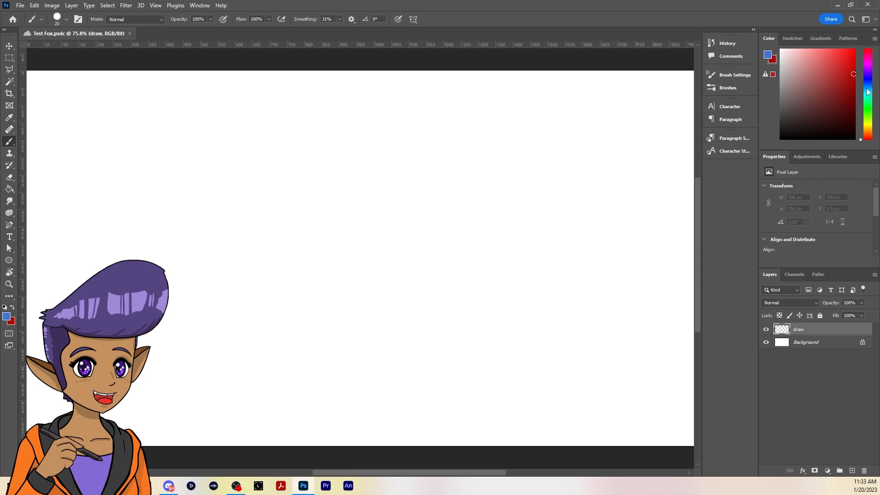
Set the background color to light blue and paint parallel diagonal blue strokes about 424 × 282 px overall in the canvas's upper-left area
{"action": "left_click_drag", "start_coordinate": [866, 92], "coordinate": [866, 81]}
{"action": "left_click", "coordinate": [812, 48]}
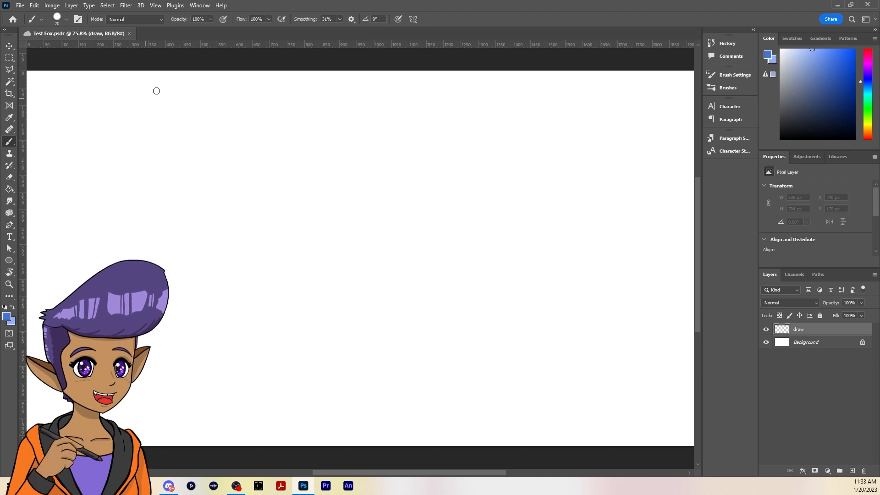
{"action": "left_click_drag", "start_coordinate": [166, 84], "coordinate": [92, 155]}
{"action": "mouse_move", "coordinate": [166, 95]}
{"action": "left_mouse_down"}
{"action": "mouse_move", "coordinate": [126, 132]}
{"action": "mouse_move", "coordinate": [131, 144]}
{"action": "left_mouse_up"}
{"action": "left_click_drag", "start_coordinate": [227, 77], "coordinate": [127, 172]}
{"action": "left_click_drag", "start_coordinate": [237, 92], "coordinate": [177, 146]}
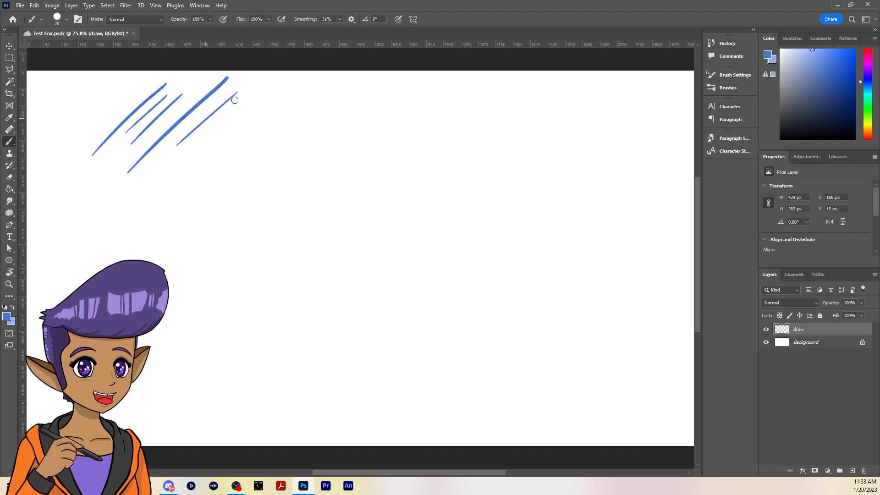
Add a few more parallel diagonal strokes, ending with a thick one, and undo all the blue strokes on the draw layer
{"action": "left_click_drag", "start_coordinate": [253, 90], "coordinate": [189, 151]}
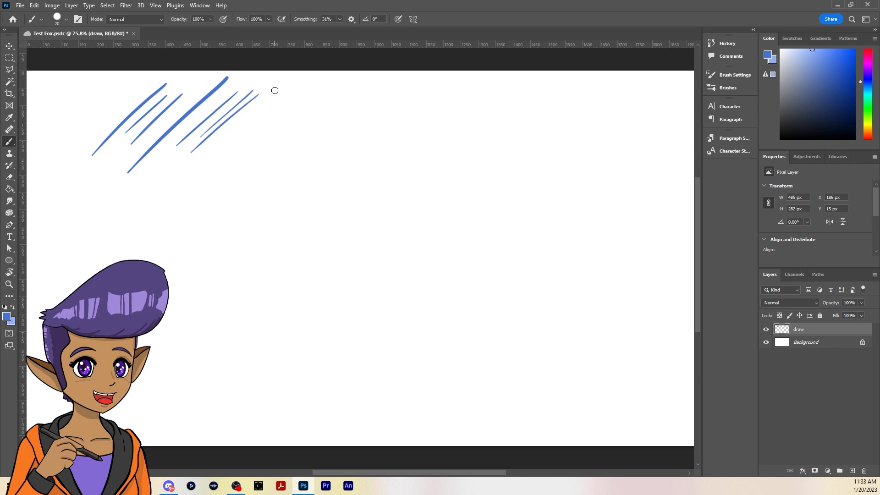
{"action": "left_click_drag", "start_coordinate": [275, 91], "coordinate": [105, 250]}
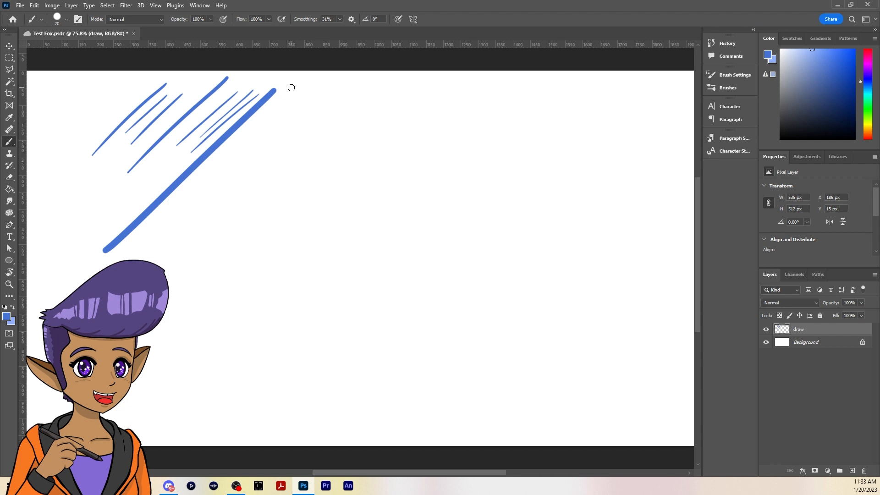
{"action": "key", "text": "ctrl+z"}
{"action": "key", "text": "ctrl+z"}
{"action": "key", "text": "ctrl+z"}
{"action": "key", "text": "ctrl+z"}
{"action": "key", "text": "ctrl+z"}
{"action": "key", "text": "ctrl+z"}
{"action": "key", "text": "ctrl+z"}
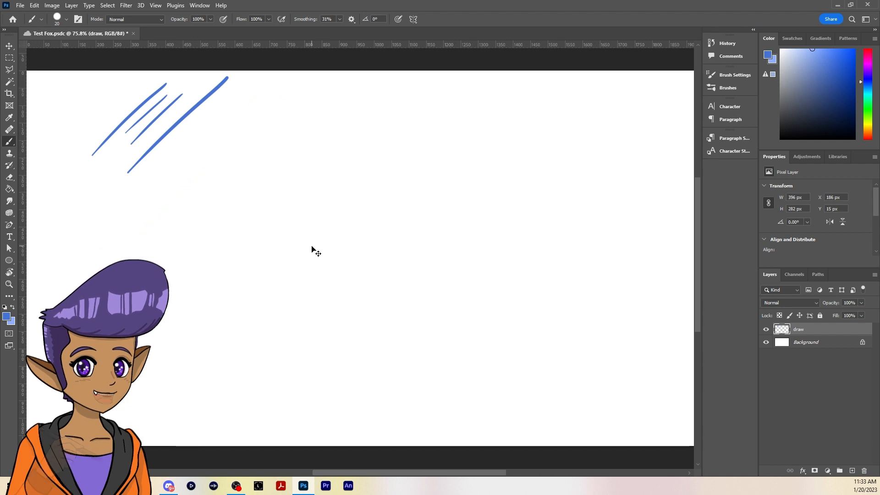
{"action": "key", "text": "ctrl+z"}
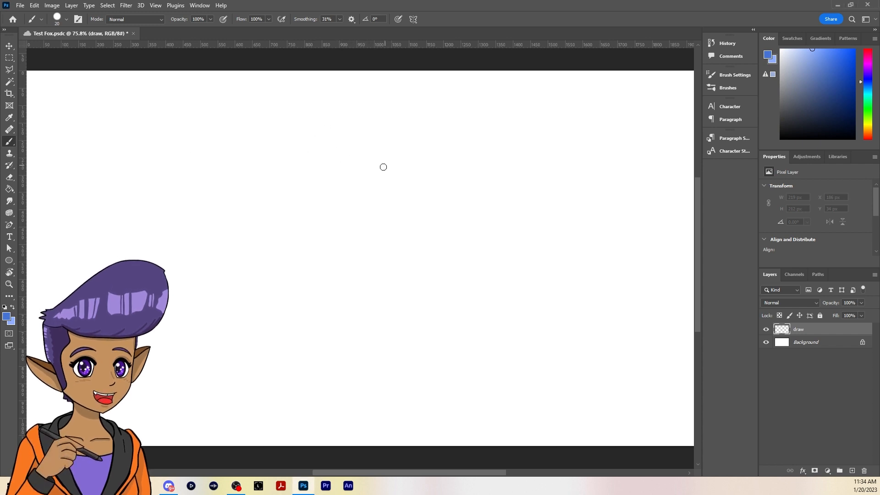
{"action": "mouse_move", "coordinate": [333, 132]}
{"action": "left_mouse_down"}
{"action": "mouse_move", "coordinate": [348, 143]}
{"action": "mouse_move", "coordinate": [267, 189]}
{"action": "mouse_move", "coordinate": [320, 328]}
{"action": "left_mouse_up"}
{"action": "left_click_drag", "start_coordinate": [284, 132], "coordinate": [387, 145]}
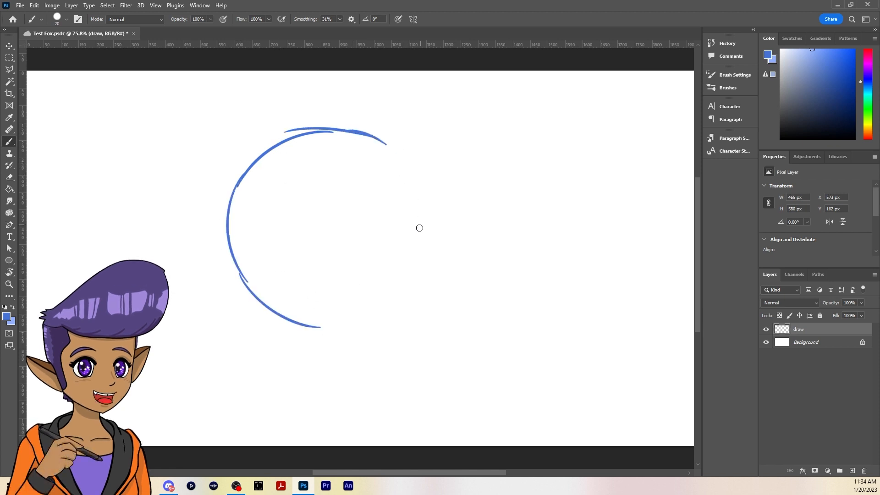
{"action": "key", "text": "ctrl+z"}
{"action": "key", "text": "ctrl+z"}
{"action": "key", "text": "ctrl+z"}
{"action": "key", "text": "ctrl+z"}
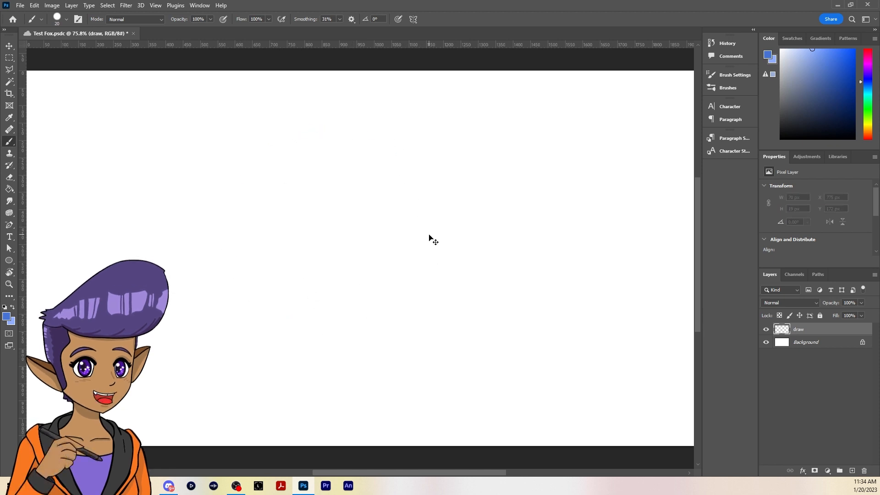
Reduce the brush size to 10 px and sketch a loose circle of overlapping arcs about 499 × 443 px for the head
{"action": "key", "text": "ctrl+1"}
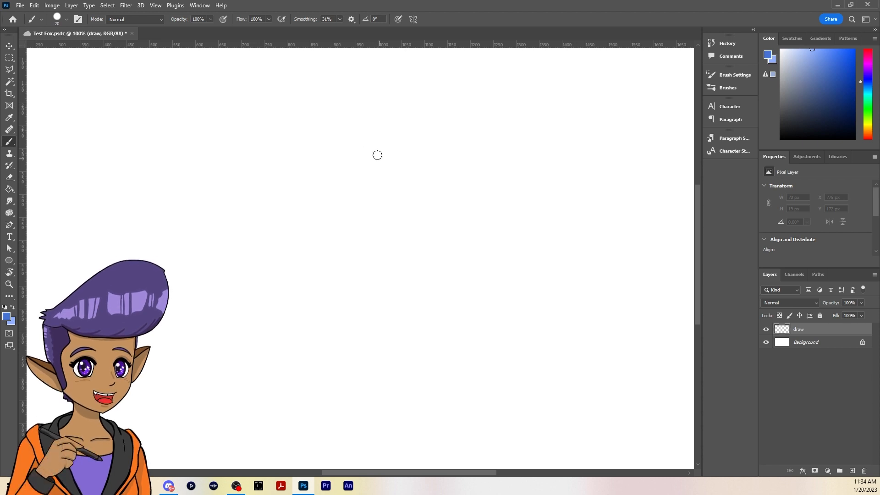
{"action": "key", "text": "bracketleft"}
{"action": "key", "text": "bracketleft"}
{"action": "mouse_move", "coordinate": [390, 130]}
{"action": "left_mouse_down"}
{"action": "mouse_move", "coordinate": [293, 150]}
{"action": "mouse_move", "coordinate": [268, 188]}
{"action": "mouse_move", "coordinate": [275, 290]}
{"action": "mouse_move", "coordinate": [339, 318]}
{"action": "left_mouse_up"}
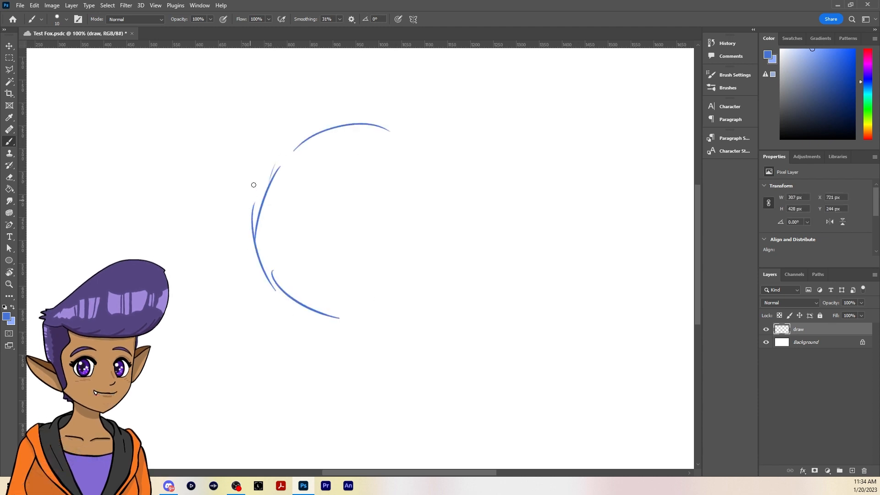
{"action": "left_click_drag", "start_coordinate": [260, 174], "coordinate": [341, 123]}
{"action": "mouse_move", "coordinate": [332, 123]}
{"action": "left_mouse_down"}
{"action": "mouse_move", "coordinate": [446, 148]}
{"action": "mouse_move", "coordinate": [435, 145]}
{"action": "left_mouse_up"}
{"action": "left_click_drag", "start_coordinate": [436, 140], "coordinate": [464, 219]}
{"action": "left_click_drag", "start_coordinate": [455, 185], "coordinate": [434, 286]}
{"action": "left_click_drag", "start_coordinate": [451, 273], "coordinate": [381, 316]}
{"action": "mouse_move", "coordinate": [285, 148]}
{"action": "left_mouse_down"}
{"action": "mouse_move", "coordinate": [246, 213]}
{"action": "mouse_move", "coordinate": [298, 307]}
{"action": "mouse_move", "coordinate": [398, 316]}
{"action": "left_mouse_up"}
{"action": "left_click_drag", "start_coordinate": [458, 270], "coordinate": [431, 298]}
{"action": "left_click_drag", "start_coordinate": [414, 128], "coordinate": [456, 272]}
{"action": "left_click_drag", "start_coordinate": [416, 295], "coordinate": [395, 300]}
{"action": "left_click_drag", "start_coordinate": [277, 267], "coordinate": [326, 295]}
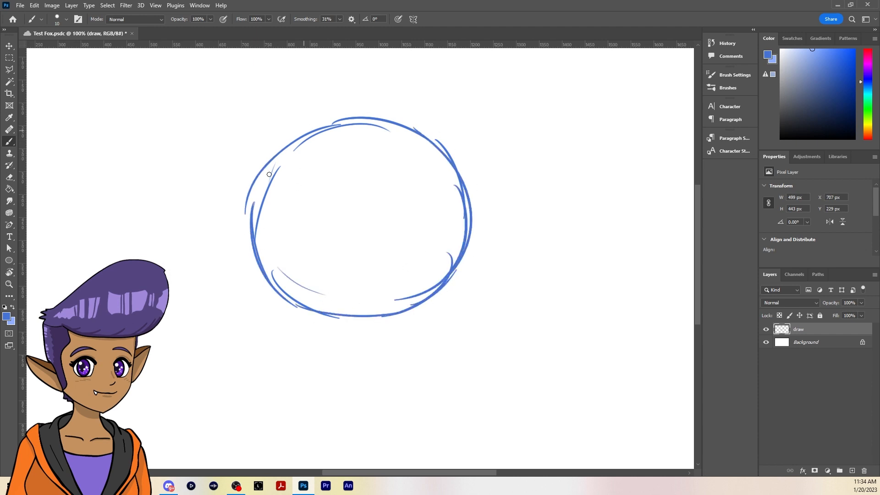
{"action": "left_click_drag", "start_coordinate": [288, 147], "coordinate": [265, 250]}
Draw a vertical center line and a slightly curved horizontal eye line through the head circle, extending past its outline
{"action": "left_click_drag", "start_coordinate": [363, 102], "coordinate": [358, 374]}
{"action": "left_click_drag", "start_coordinate": [210, 236], "coordinate": [373, 237]}
{"action": "left_click_drag", "start_coordinate": [300, 237], "coordinate": [488, 221]}
{"action": "left_click_drag", "start_coordinate": [383, 232], "coordinate": [512, 212]}
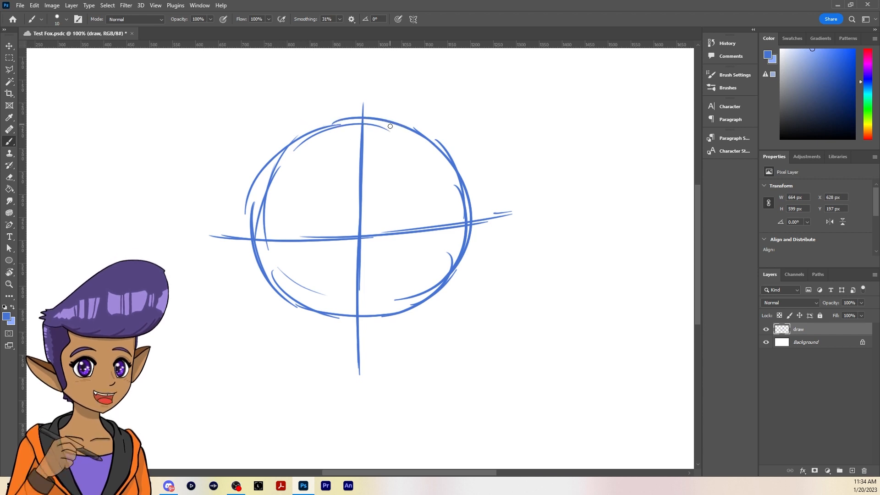
Sketch a tall pointed ear on the upper-right side of the head circle and reinforce its two edges
{"action": "mouse_move", "coordinate": [379, 121]}
{"action": "left_mouse_down"}
{"action": "mouse_move", "coordinate": [430, 72]}
{"action": "mouse_move", "coordinate": [457, 96]}
{"action": "left_mouse_up"}
{"action": "left_click_drag", "start_coordinate": [444, 66], "coordinate": [448, 154]}
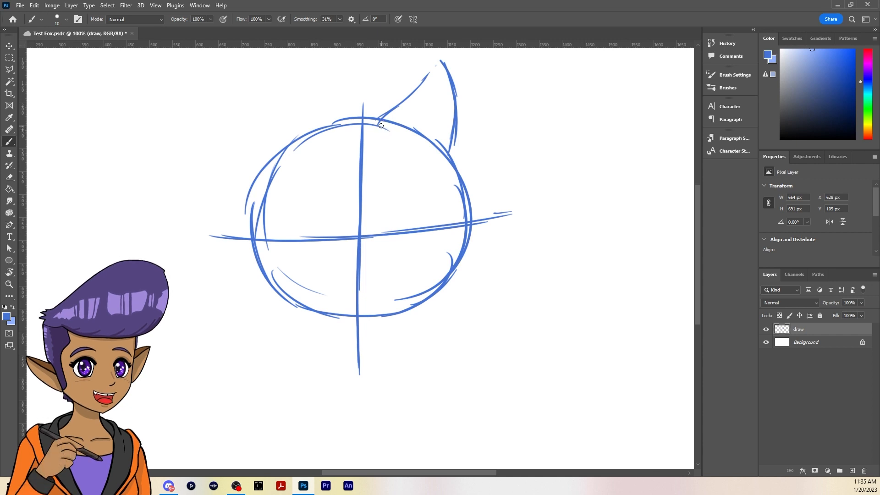
{"action": "mouse_move", "coordinate": [380, 121]}
{"action": "left_mouse_down"}
{"action": "mouse_move", "coordinate": [433, 71]}
{"action": "mouse_move", "coordinate": [436, 55]}
{"action": "mouse_move", "coordinate": [443, 63]}
{"action": "left_mouse_up"}
{"action": "left_click_drag", "start_coordinate": [456, 124], "coordinate": [451, 146]}
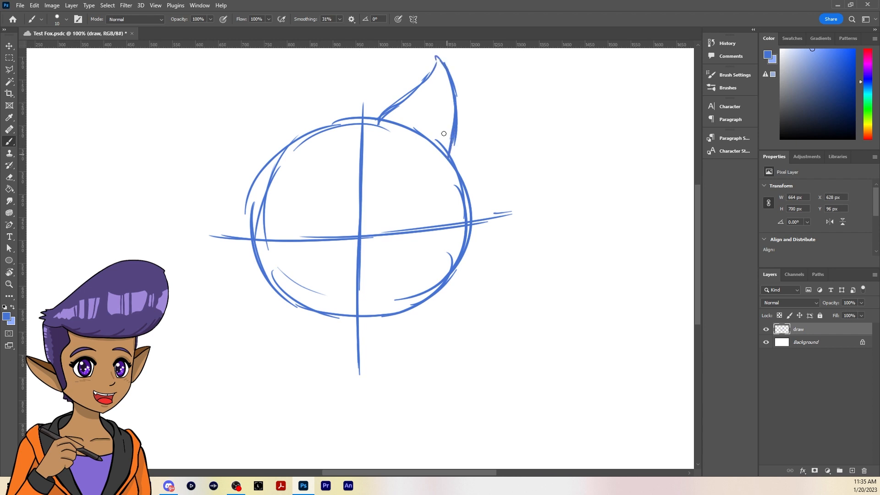
Sketch a matching pointed ear on the upper-left side of the head circle
{"action": "mouse_move", "coordinate": [337, 127]}
{"action": "left_mouse_down"}
{"action": "mouse_move", "coordinate": [312, 101]}
{"action": "mouse_move", "coordinate": [344, 118]}
{"action": "mouse_move", "coordinate": [301, 93]}
{"action": "left_mouse_up"}
{"action": "left_click_drag", "start_coordinate": [300, 87], "coordinate": [286, 65]}
{"action": "mouse_move", "coordinate": [283, 58]}
{"action": "left_mouse_down"}
{"action": "mouse_move", "coordinate": [254, 101]}
{"action": "mouse_move", "coordinate": [265, 81]}
{"action": "mouse_move", "coordinate": [275, 166]}
{"action": "mouse_move", "coordinate": [267, 151]}
{"action": "left_mouse_up"}
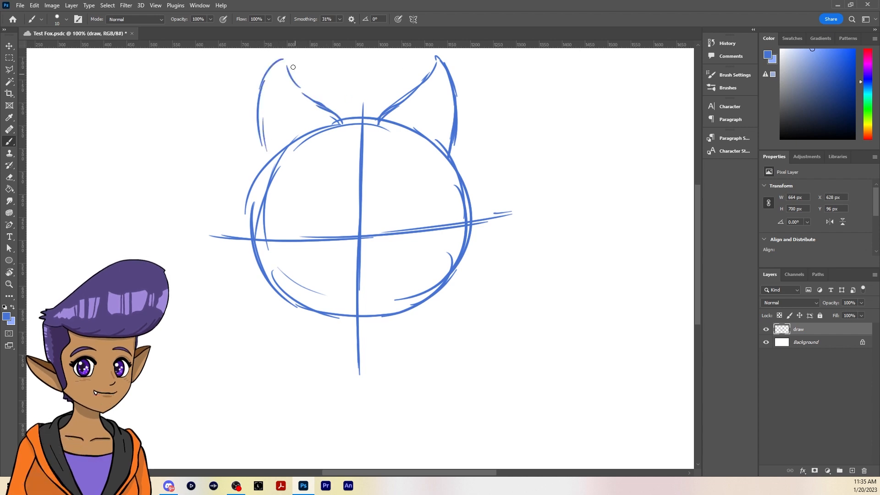
{"action": "left_click_drag", "start_coordinate": [264, 118], "coordinate": [276, 158]}
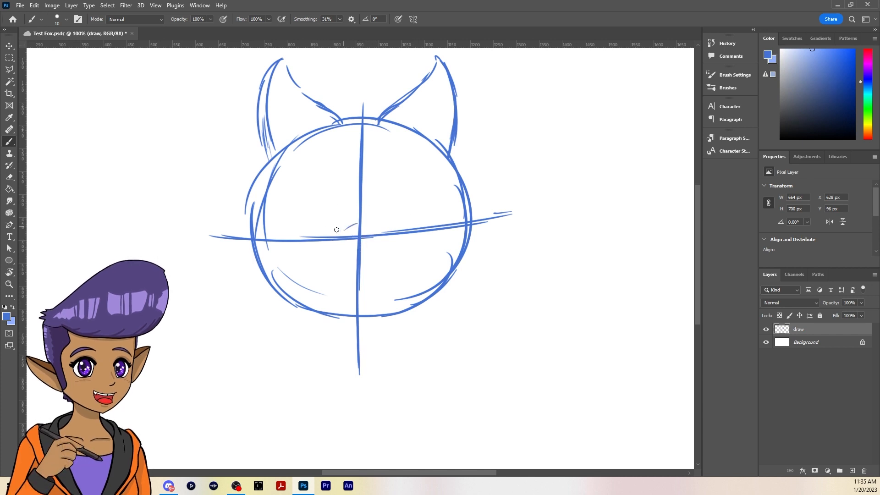
Sketch the muzzle with an arched bridge at the guideline crossing and sides sloping down to the circle's lower edges
{"action": "mouse_move", "coordinate": [329, 237]}
{"action": "left_mouse_down"}
{"action": "mouse_move", "coordinate": [360, 218]}
{"action": "mouse_move", "coordinate": [393, 235]}
{"action": "left_mouse_up"}
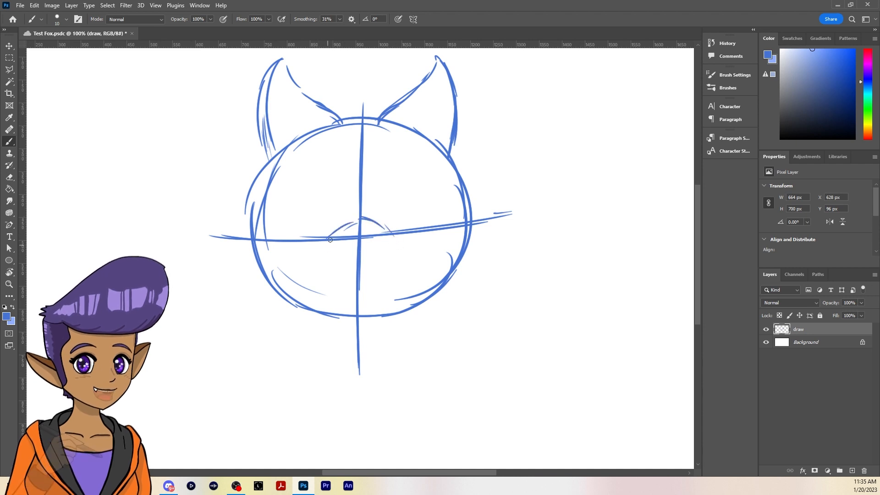
{"action": "left_click_drag", "start_coordinate": [328, 238], "coordinate": [274, 268]}
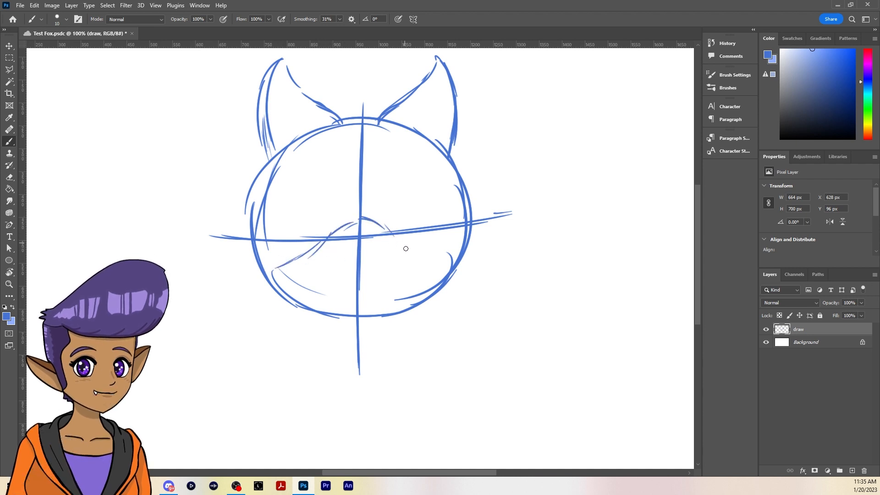
{"action": "mouse_move", "coordinate": [385, 229]}
{"action": "left_mouse_down"}
{"action": "mouse_move", "coordinate": [414, 251]}
{"action": "mouse_move", "coordinate": [428, 282]}
{"action": "left_mouse_up"}
{"action": "left_click_drag", "start_coordinate": [300, 296], "coordinate": [343, 310]}
{"action": "left_click_drag", "start_coordinate": [401, 240], "coordinate": [447, 274]}
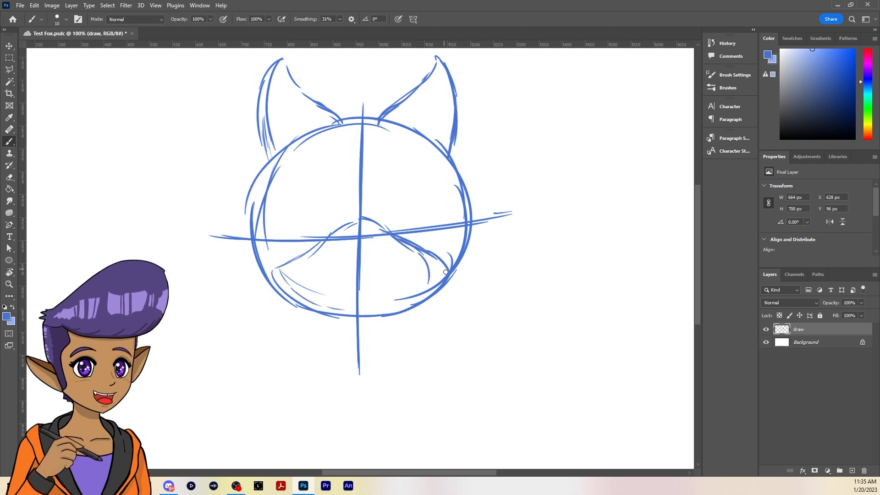
{"action": "left_click_drag", "start_coordinate": [387, 235], "coordinate": [438, 263]}
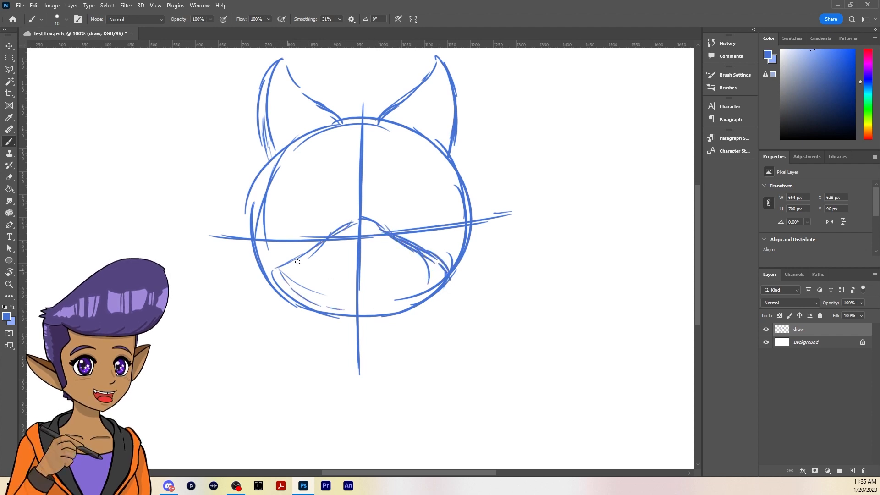
{"action": "left_click_drag", "start_coordinate": [316, 245], "coordinate": [272, 274]}
{"action": "left_click_drag", "start_coordinate": [337, 229], "coordinate": [359, 220]}
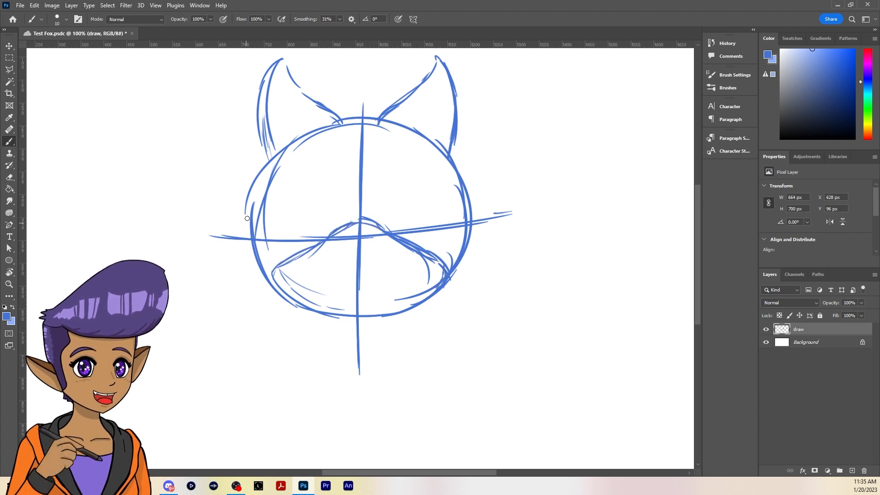
Add pointed cheek fur tufts outside the lower left and right of the head circle
{"action": "mouse_move", "coordinate": [256, 238]}
{"action": "left_mouse_down"}
{"action": "mouse_move", "coordinate": [219, 261]}
{"action": "mouse_move", "coordinate": [243, 284]}
{"action": "mouse_move", "coordinate": [300, 312]}
{"action": "left_mouse_up"}
{"action": "mouse_move", "coordinate": [469, 225]}
{"action": "left_mouse_down"}
{"action": "mouse_move", "coordinate": [488, 231]}
{"action": "mouse_move", "coordinate": [464, 280]}
{"action": "mouse_move", "coordinate": [487, 241]}
{"action": "mouse_move", "coordinate": [465, 267]}
{"action": "left_mouse_up"}
{"action": "left_click_drag", "start_coordinate": [463, 276], "coordinate": [414, 300]}
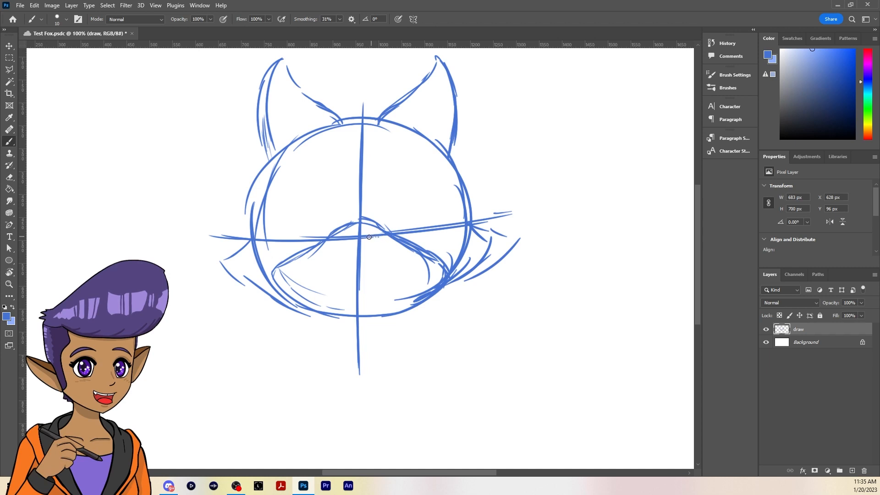
Draw a rounded nose where the guidelines cross, with a curved top and sides meeting on the center line
{"action": "mouse_move", "coordinate": [346, 237]}
{"action": "left_mouse_down"}
{"action": "mouse_move", "coordinate": [376, 234]}
{"action": "mouse_move", "coordinate": [347, 237]}
{"action": "mouse_move", "coordinate": [354, 258]}
{"action": "left_mouse_up"}
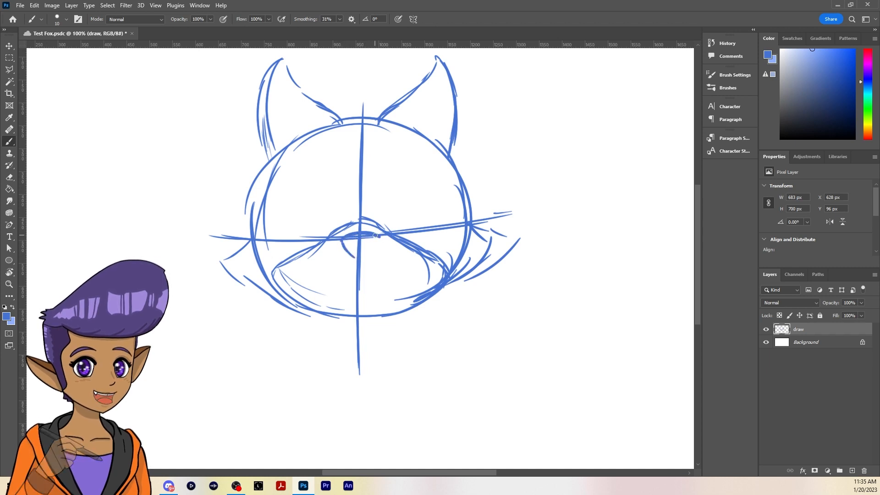
{"action": "mouse_move", "coordinate": [379, 236]}
{"action": "left_mouse_down"}
{"action": "mouse_move", "coordinate": [365, 252]}
{"action": "mouse_move", "coordinate": [373, 253]}
{"action": "mouse_move", "coordinate": [339, 241]}
{"action": "mouse_move", "coordinate": [368, 259]}
{"action": "mouse_move", "coordinate": [378, 239]}
{"action": "mouse_move", "coordinate": [356, 258]}
{"action": "left_mouse_up"}
{"action": "left_click_drag", "start_coordinate": [372, 250], "coordinate": [356, 260]}
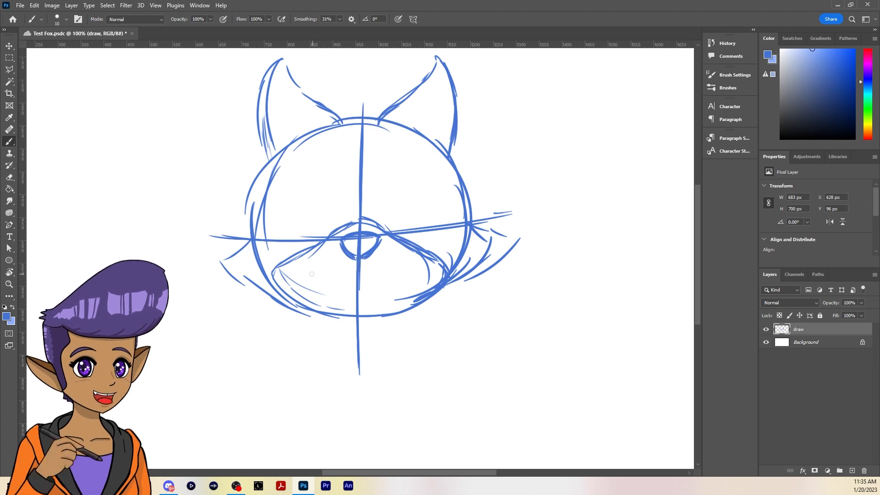
Draw a wavy mouth line across the muzzle below the nose, undoing and redrawing it until it is one smooth curve
{"action": "mouse_move", "coordinate": [306, 275]}
{"action": "left_mouse_down"}
{"action": "mouse_move", "coordinate": [321, 282]}
{"action": "mouse_move", "coordinate": [298, 274]}
{"action": "left_mouse_up"}
{"action": "key", "text": "ctrl+z"}
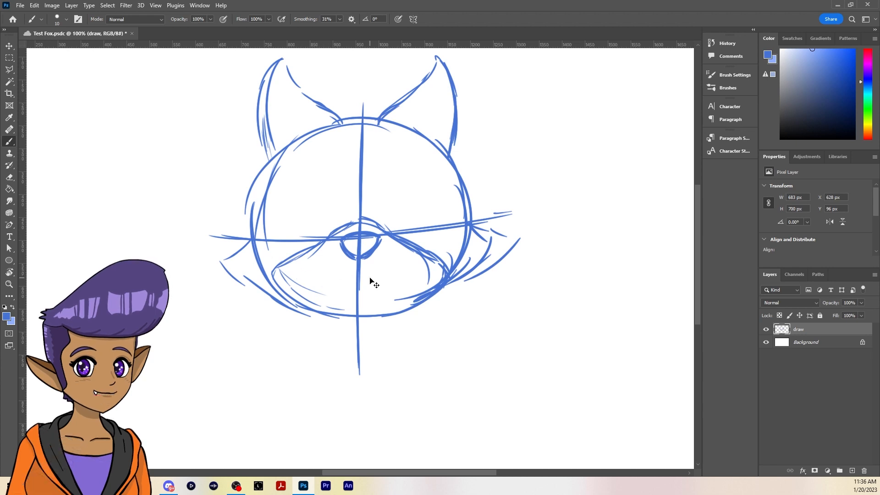
{"action": "left_click_drag", "start_coordinate": [294, 276], "coordinate": [421, 273]}
{"action": "key", "text": "ctrl+z"}
{"action": "mouse_move", "coordinate": [294, 272]}
{"action": "left_mouse_down"}
{"action": "mouse_move", "coordinate": [322, 282]}
{"action": "mouse_move", "coordinate": [418, 269]}
{"action": "left_mouse_up"}
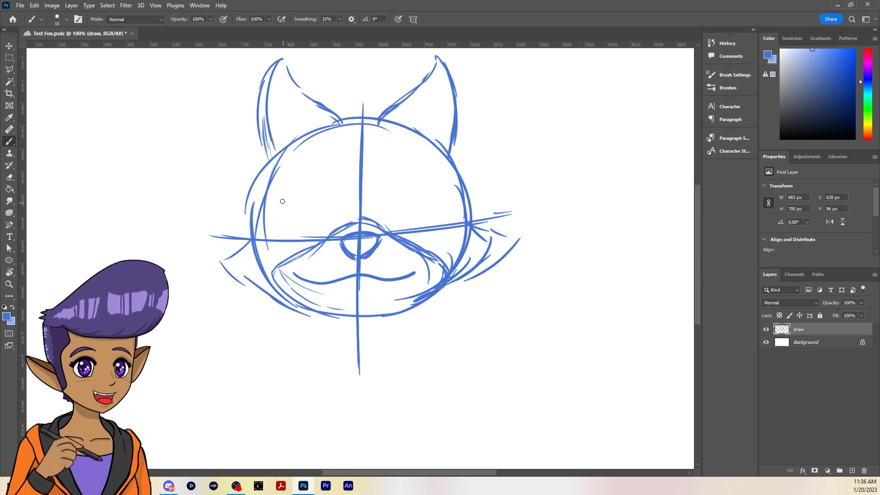
Draw two angry eyes with upper lids slanting down toward the nose and rounded lower edges
{"action": "mouse_move", "coordinate": [280, 200]}
{"action": "left_mouse_down"}
{"action": "mouse_move", "coordinate": [344, 218]}
{"action": "mouse_move", "coordinate": [434, 191]}
{"action": "left_mouse_up"}
{"action": "left_click_drag", "start_coordinate": [391, 217], "coordinate": [423, 198]}
{"action": "mouse_move", "coordinate": [284, 201]}
{"action": "left_mouse_down"}
{"action": "mouse_move", "coordinate": [349, 220]}
{"action": "mouse_move", "coordinate": [426, 199]}
{"action": "mouse_move", "coordinate": [273, 196]}
{"action": "mouse_move", "coordinate": [277, 219]}
{"action": "mouse_move", "coordinate": [297, 240]}
{"action": "left_mouse_up"}
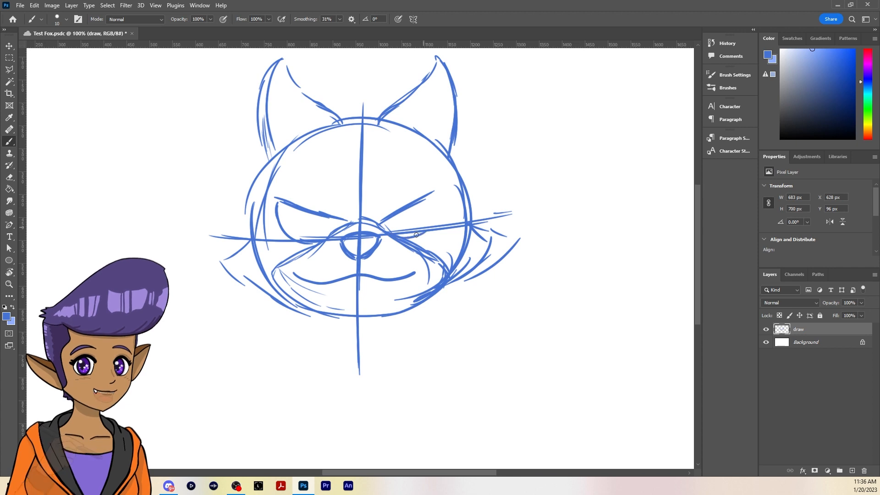
{"action": "left_click_drag", "start_coordinate": [433, 191], "coordinate": [399, 239]}
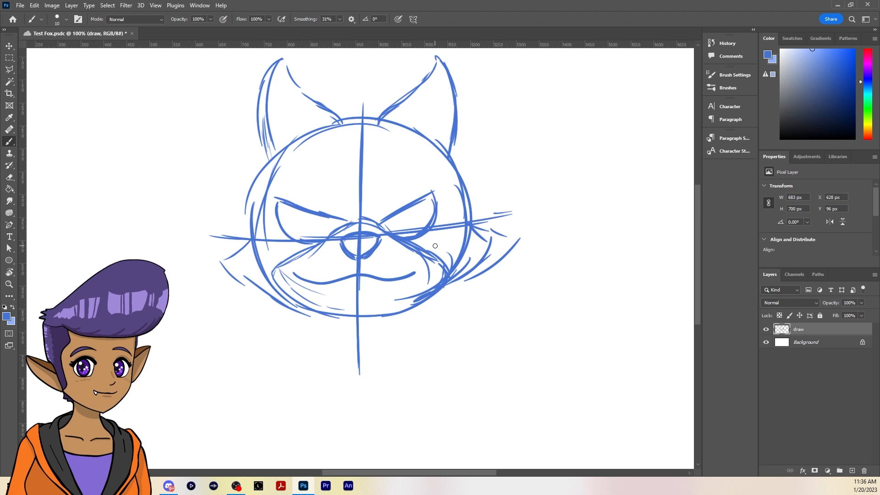
{"action": "left_click_drag", "start_coordinate": [278, 211], "coordinate": [332, 239]}
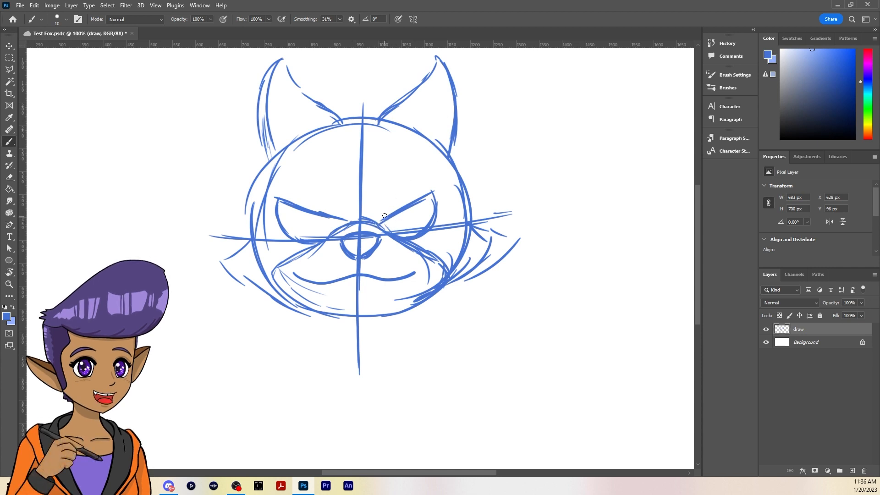
Draw a leaf-shaped, slanted eyebrow above each eye, converging toward the center line
{"action": "mouse_move", "coordinate": [372, 215]}
{"action": "left_mouse_down"}
{"action": "mouse_move", "coordinate": [440, 157]}
{"action": "mouse_move", "coordinate": [408, 200]}
{"action": "left_mouse_up"}
{"action": "left_click_drag", "start_coordinate": [438, 167], "coordinate": [397, 210]}
{"action": "left_click_drag", "start_coordinate": [409, 195], "coordinate": [378, 222]}
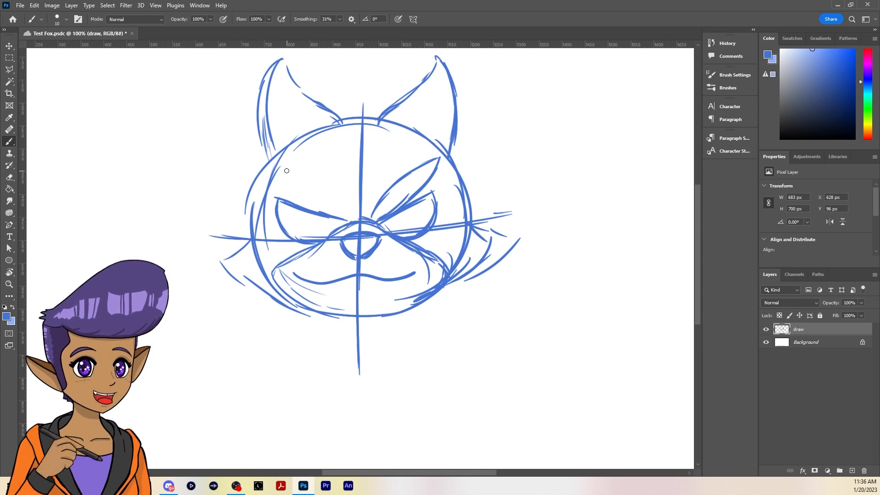
{"action": "mouse_move", "coordinate": [284, 168]}
{"action": "left_mouse_down"}
{"action": "mouse_move", "coordinate": [330, 184]}
{"action": "mouse_move", "coordinate": [352, 214]}
{"action": "left_mouse_up"}
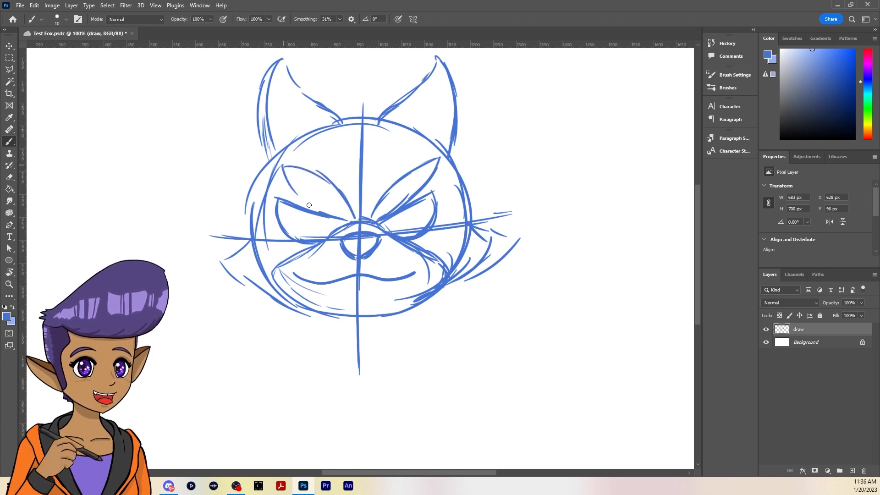
{"action": "mouse_move", "coordinate": [283, 169]}
{"action": "left_mouse_down"}
{"action": "mouse_move", "coordinate": [353, 219]}
{"action": "mouse_move", "coordinate": [349, 209]}
{"action": "mouse_move", "coordinate": [351, 222]}
{"action": "left_mouse_up"}
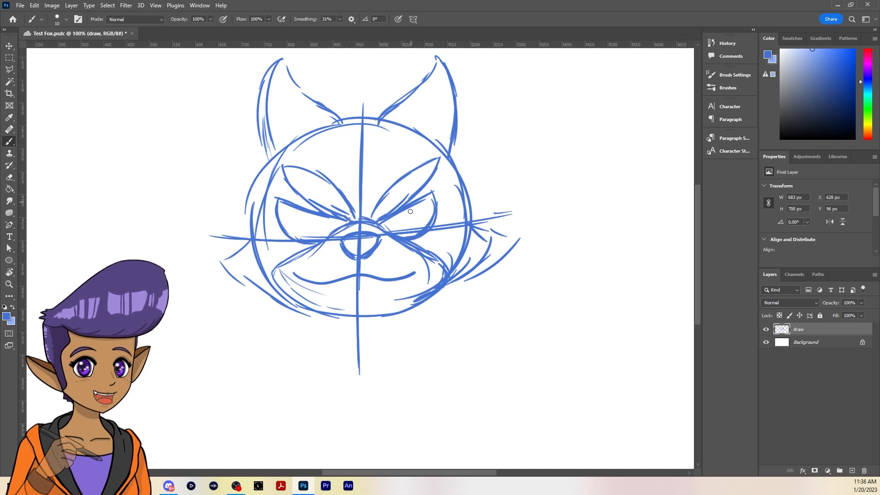
Draw a curved iris and a smaller pupil inside each eye
{"action": "left_click_drag", "start_coordinate": [407, 210], "coordinate": [406, 230]}
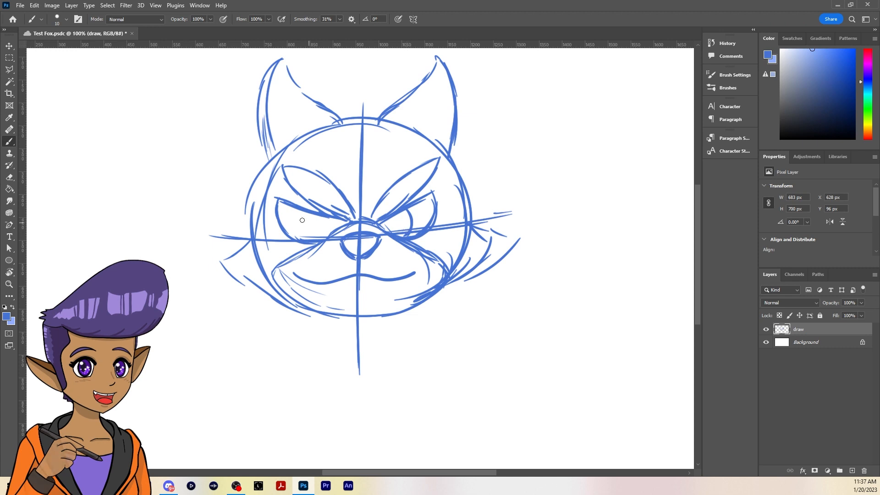
{"action": "left_click_drag", "start_coordinate": [304, 214], "coordinate": [301, 240]}
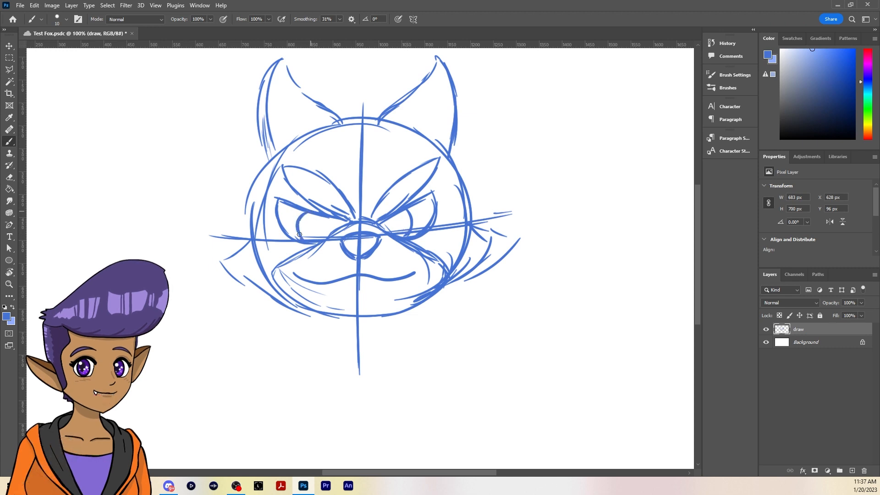
{"action": "left_click_drag", "start_coordinate": [399, 216], "coordinate": [415, 227]}
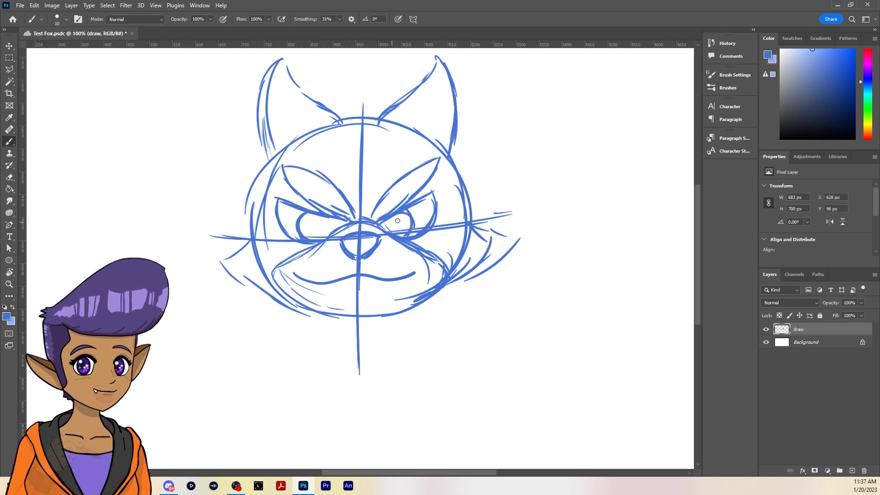
{"action": "left_click_drag", "start_coordinate": [324, 218], "coordinate": [331, 234]}
{"action": "left_click_drag", "start_coordinate": [389, 218], "coordinate": [393, 235]}
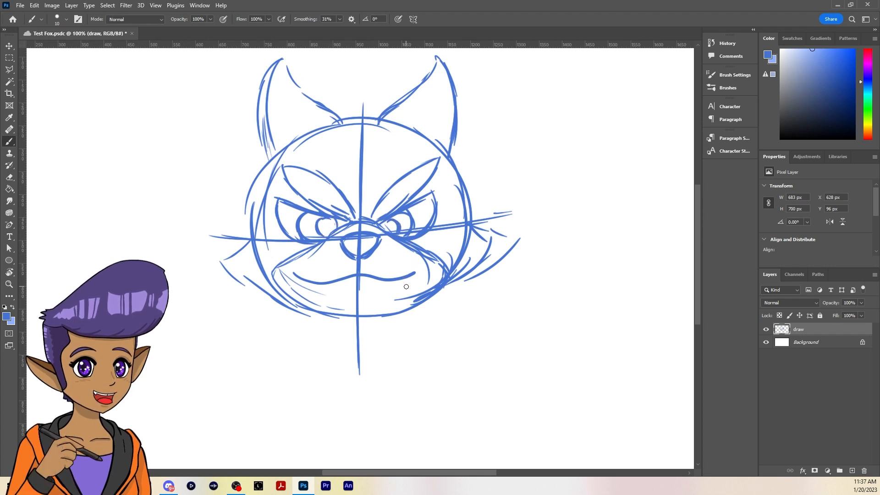
Thicken the right side of the head outline from the ear's base down to the cheek fur
{"action": "left_click_drag", "start_coordinate": [469, 222], "coordinate": [478, 233]}
{"action": "left_click_drag", "start_coordinate": [457, 163], "coordinate": [461, 220]}
{"action": "left_click_drag", "start_coordinate": [454, 178], "coordinate": [464, 216]}
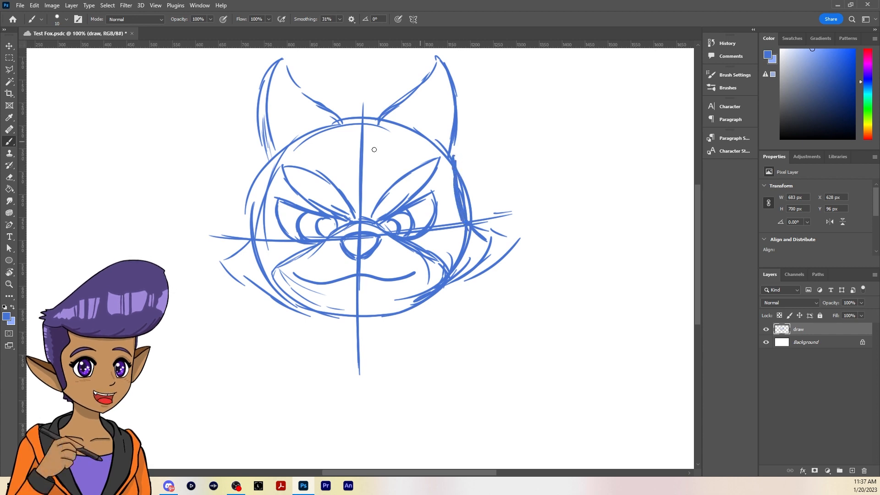
Thicken the head's left side down to the cheek tip, the right cheek fur and the lower left jaw line
{"action": "mouse_move", "coordinate": [265, 156]}
{"action": "left_mouse_down"}
{"action": "mouse_move", "coordinate": [264, 207]}
{"action": "mouse_move", "coordinate": [261, 168]}
{"action": "mouse_move", "coordinate": [257, 223]}
{"action": "mouse_move", "coordinate": [265, 174]}
{"action": "mouse_move", "coordinate": [244, 240]}
{"action": "mouse_move", "coordinate": [264, 160]}
{"action": "mouse_move", "coordinate": [253, 239]}
{"action": "mouse_move", "coordinate": [255, 219]}
{"action": "mouse_move", "coordinate": [218, 259]}
{"action": "left_mouse_up"}
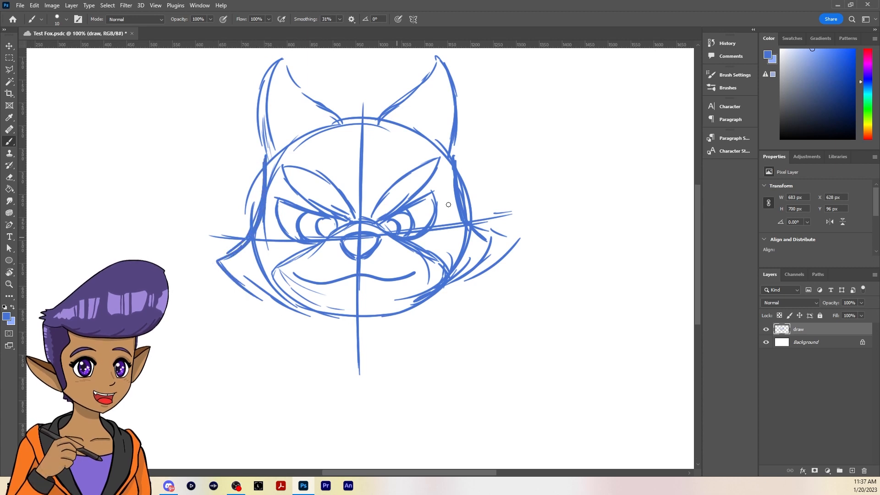
{"action": "left_click_drag", "start_coordinate": [472, 220], "coordinate": [499, 238]}
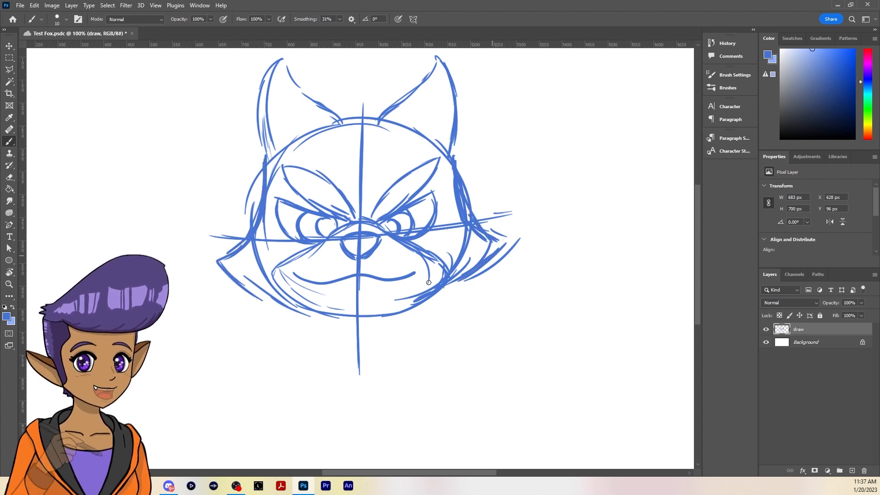
{"action": "left_click_drag", "start_coordinate": [233, 267], "coordinate": [326, 318]}
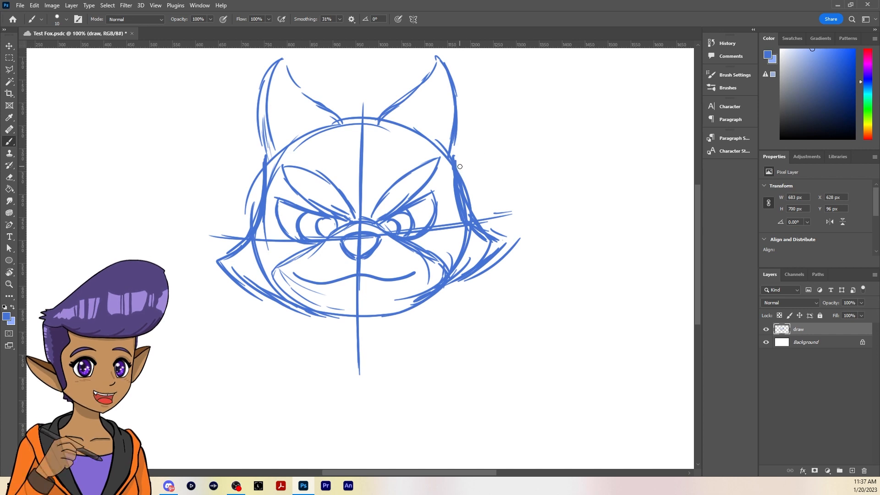
Sketch an angular headset ear cup on each side of the head, with a short microphone piece on the left cheek
{"action": "left_click_drag", "start_coordinate": [452, 161], "coordinate": [472, 175]}
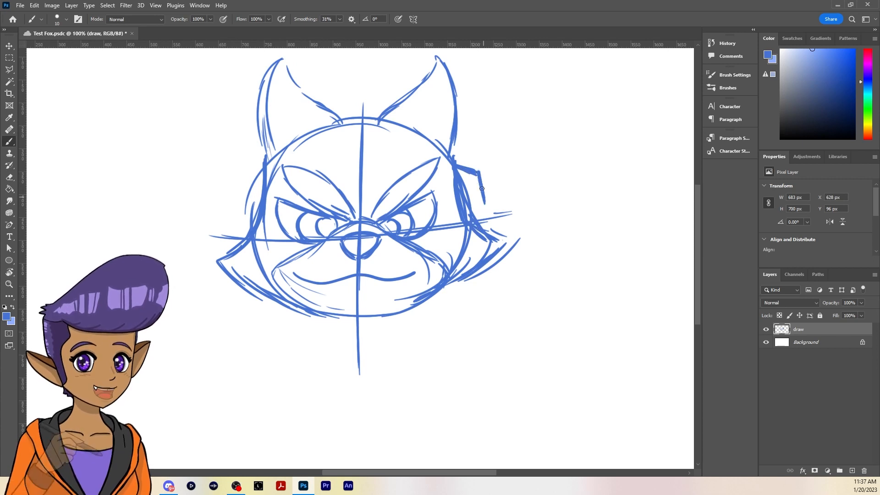
{"action": "mouse_move", "coordinate": [479, 173]}
{"action": "left_mouse_down"}
{"action": "mouse_move", "coordinate": [486, 212]}
{"action": "mouse_move", "coordinate": [477, 217]}
{"action": "left_mouse_up"}
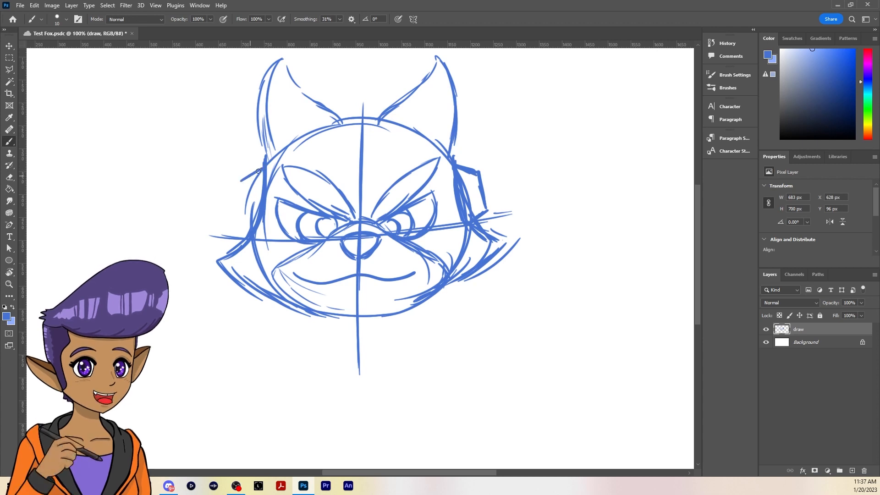
{"action": "mouse_move", "coordinate": [260, 172]}
{"action": "left_mouse_down"}
{"action": "mouse_move", "coordinate": [238, 182]}
{"action": "mouse_move", "coordinate": [232, 216]}
{"action": "mouse_move", "coordinate": [246, 237]}
{"action": "left_mouse_up"}
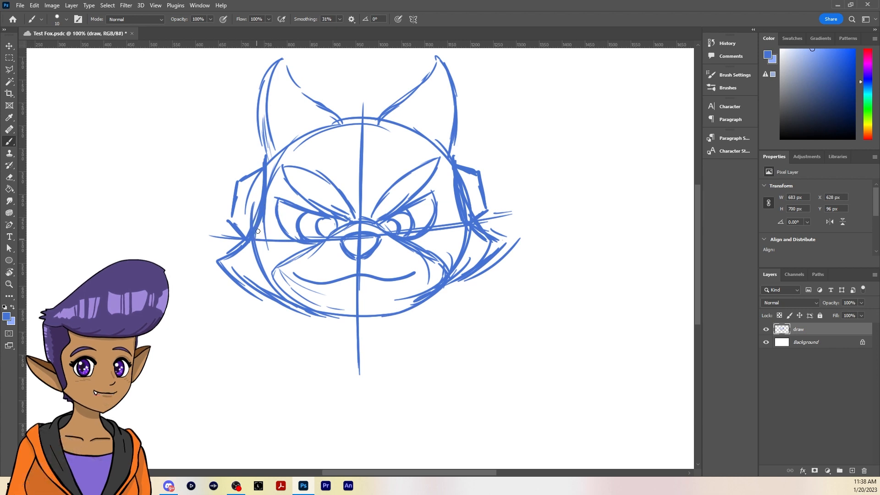
{"action": "mouse_move", "coordinate": [251, 212]}
{"action": "left_mouse_down"}
{"action": "mouse_move", "coordinate": [275, 264]}
{"action": "mouse_move", "coordinate": [249, 230]}
{"action": "mouse_move", "coordinate": [253, 251]}
{"action": "mouse_move", "coordinate": [275, 261]}
{"action": "mouse_move", "coordinate": [249, 244]}
{"action": "mouse_move", "coordinate": [273, 264]}
{"action": "mouse_move", "coordinate": [261, 230]}
{"action": "mouse_move", "coordinate": [248, 234]}
{"action": "mouse_move", "coordinate": [262, 229]}
{"action": "mouse_move", "coordinate": [269, 265]}
{"action": "left_mouse_up"}
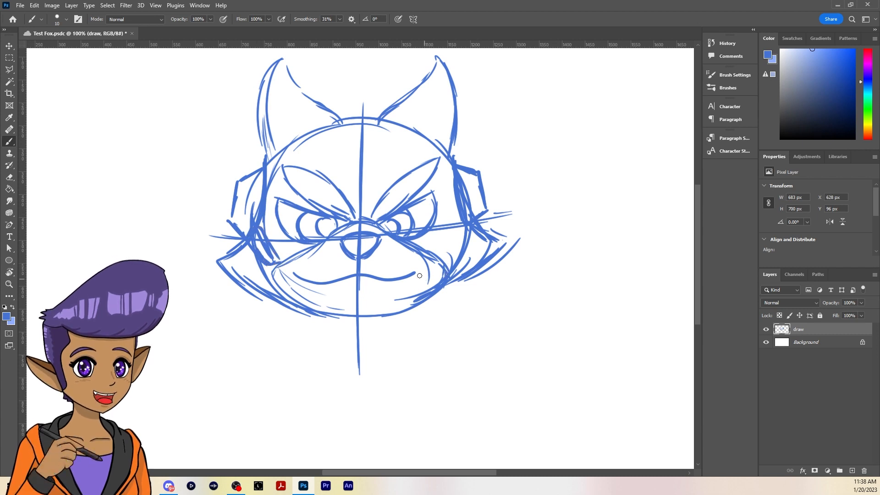
Extend the mouth's right corner upward and sketch a pointed leaf-shaped fur tuft in the middle of the forehead
{"action": "left_click_drag", "start_coordinate": [407, 276], "coordinate": [421, 267]}
{"action": "left_click_drag", "start_coordinate": [344, 154], "coordinate": [357, 188]}
{"action": "left_click_drag", "start_coordinate": [342, 141], "coordinate": [351, 173]}
{"action": "left_click_drag", "start_coordinate": [340, 125], "coordinate": [351, 174]}
{"action": "mouse_move", "coordinate": [340, 123]}
{"action": "left_mouse_down"}
{"action": "mouse_move", "coordinate": [358, 98]}
{"action": "mouse_move", "coordinate": [359, 175]}
{"action": "left_mouse_up"}
{"action": "mouse_move", "coordinate": [369, 89]}
{"action": "left_mouse_down"}
{"action": "mouse_move", "coordinate": [391, 146]}
{"action": "mouse_move", "coordinate": [369, 181]}
{"action": "mouse_move", "coordinate": [381, 125]}
{"action": "left_mouse_up"}
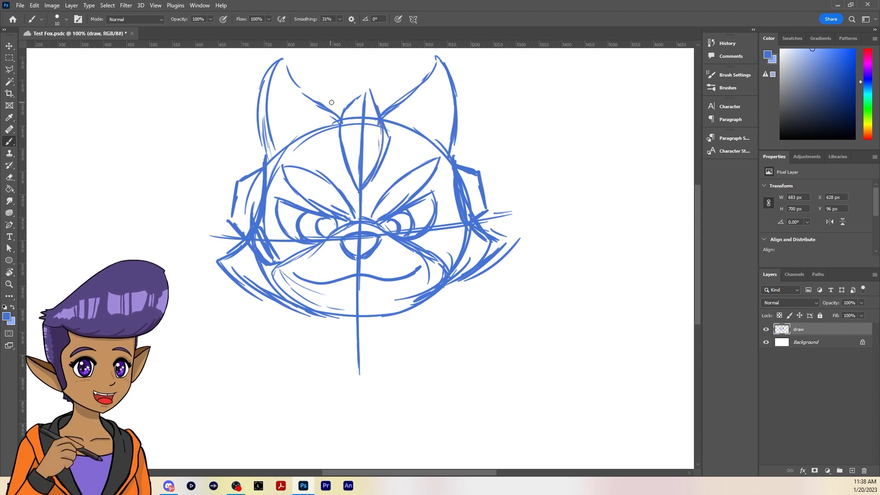
Sketch the headset's angular headband behind the forehead tuft, between the ears
{"action": "mouse_move", "coordinate": [322, 103]}
{"action": "left_mouse_down"}
{"action": "mouse_move", "coordinate": [339, 85]}
{"action": "mouse_move", "coordinate": [387, 81]}
{"action": "left_mouse_up"}
{"action": "mouse_move", "coordinate": [333, 86]}
{"action": "left_mouse_down"}
{"action": "mouse_move", "coordinate": [387, 84]}
{"action": "mouse_move", "coordinate": [398, 97]}
{"action": "left_mouse_up"}
{"action": "left_click_drag", "start_coordinate": [531, 178], "coordinate": [500, 181]}
{"action": "mouse_move", "coordinate": [499, 182]}
{"action": "left_mouse_down"}
{"action": "mouse_move", "coordinate": [519, 191]}
{"action": "mouse_move", "coordinate": [500, 181]}
{"action": "left_mouse_up"}
{"action": "left_click_drag", "start_coordinate": [351, 57], "coordinate": [351, 74]}
{"action": "left_click_drag", "start_coordinate": [345, 65], "coordinate": [357, 65]}
{"action": "mouse_move", "coordinate": [201, 188]}
{"action": "left_mouse_down"}
{"action": "mouse_move", "coordinate": [215, 192]}
{"action": "mouse_move", "coordinate": [209, 198]}
{"action": "left_mouse_up"}
{"action": "key", "text": "ctrl+z"}
{"action": "key", "text": "ctrl+z"}
{"action": "key", "text": "ctrl+z"}
{"action": "key", "text": "ctrl+z"}
{"action": "key", "text": "ctrl+z"}
{"action": "key", "text": "ctrl+z"}
{"action": "key", "text": "ctrl+z"}
{"action": "key", "text": "ctrl+z"}
{"action": "key", "text": "ctrl+z"}
{"action": "key", "text": "ctrl+z"}
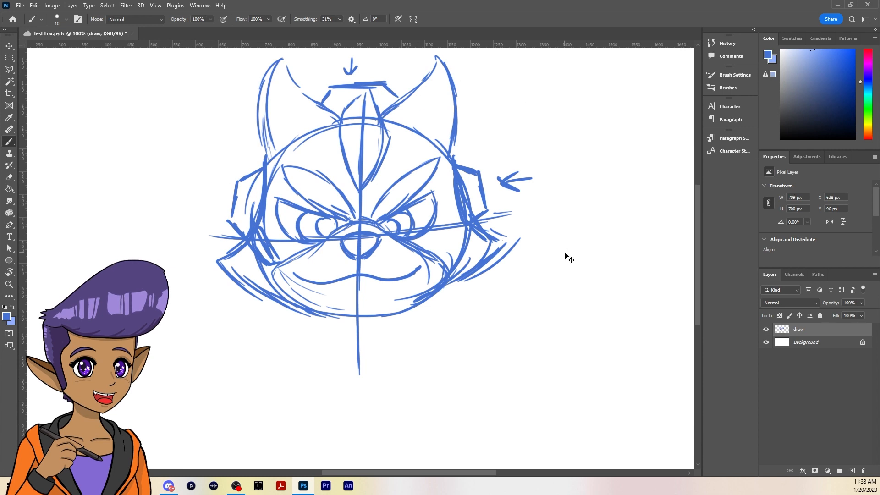
{"action": "key", "text": "ctrl+z"}
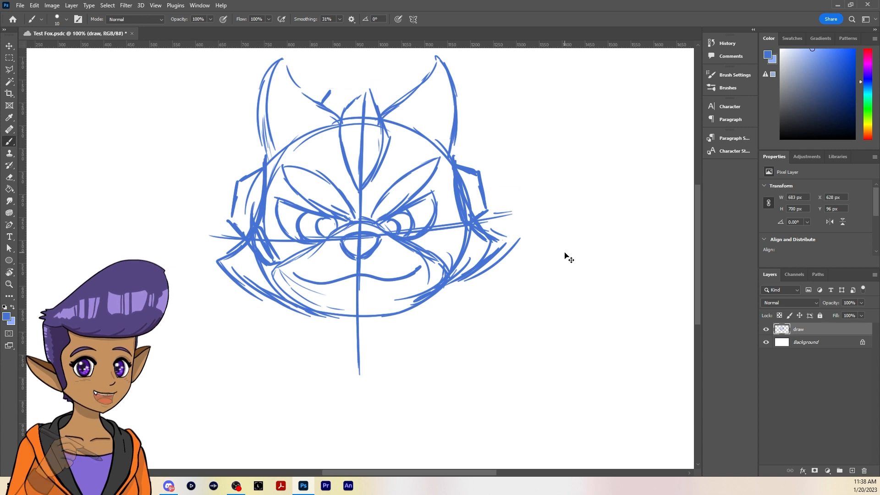
Redraw the headband's top and right end, and sketch a pointed inner-ear shape inside each ear
{"action": "mouse_move", "coordinate": [331, 86]}
{"action": "left_mouse_down"}
{"action": "mouse_move", "coordinate": [383, 82]}
{"action": "mouse_move", "coordinate": [399, 97]}
{"action": "left_mouse_up"}
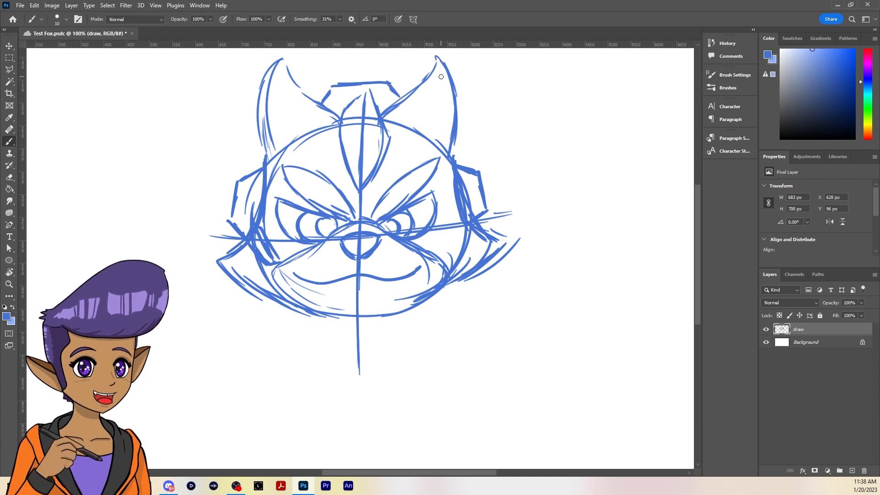
{"action": "left_click_drag", "start_coordinate": [440, 76], "coordinate": [406, 123]}
{"action": "left_click_drag", "start_coordinate": [440, 72], "coordinate": [439, 142]}
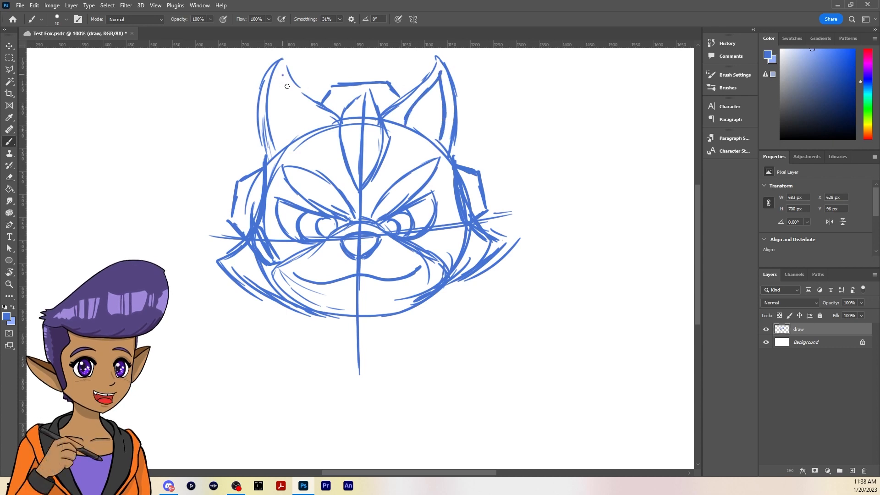
{"action": "left_click_drag", "start_coordinate": [282, 75], "coordinate": [314, 122]}
{"action": "left_click_drag", "start_coordinate": [282, 72], "coordinate": [281, 153]}
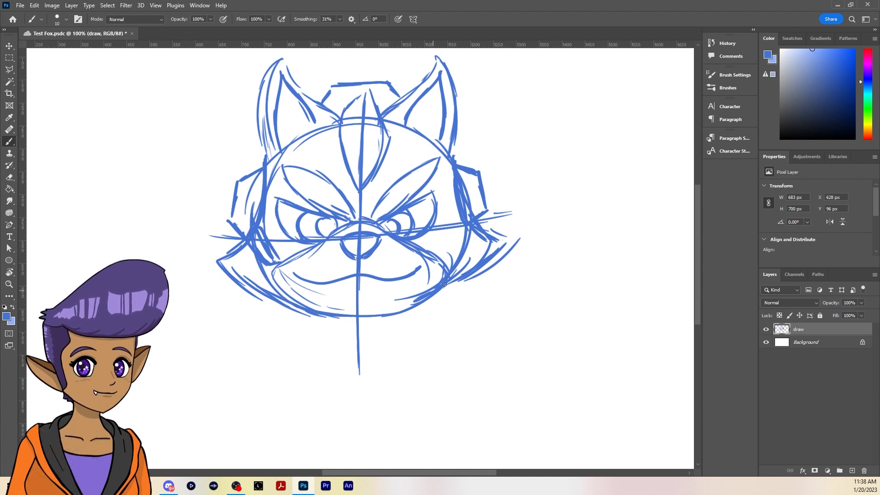
Thicken the jaw line from the lower right cheek to the chin
{"action": "left_click_drag", "start_coordinate": [449, 282], "coordinate": [414, 304]}
{"action": "left_click_drag", "start_coordinate": [336, 317], "coordinate": [412, 306]}
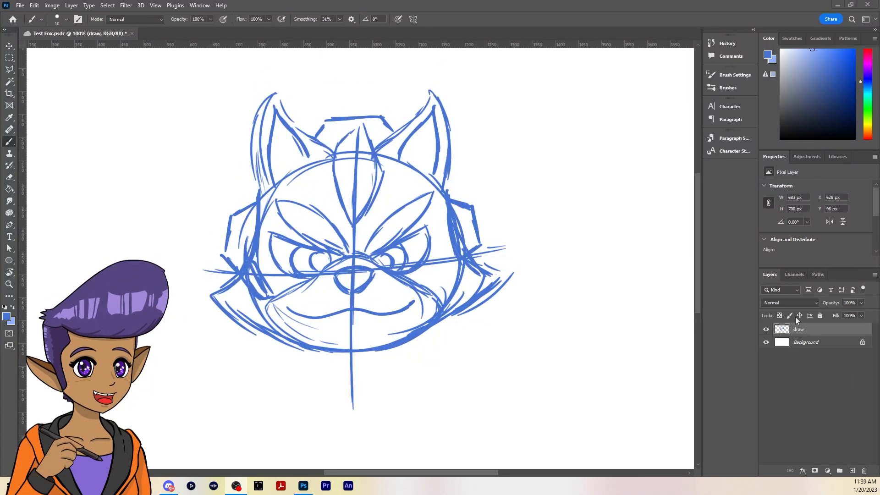
Add a new layer above the draw layer and name it Ink
{"action": "left_click", "coordinate": [852, 471]}
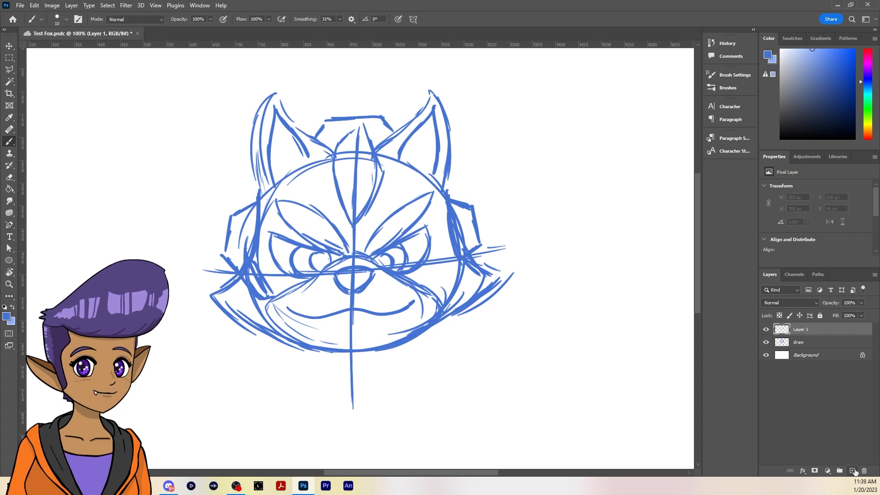
{"action": "double_click", "coordinate": [800, 329]}
{"action": "type", "text": "Ink"}
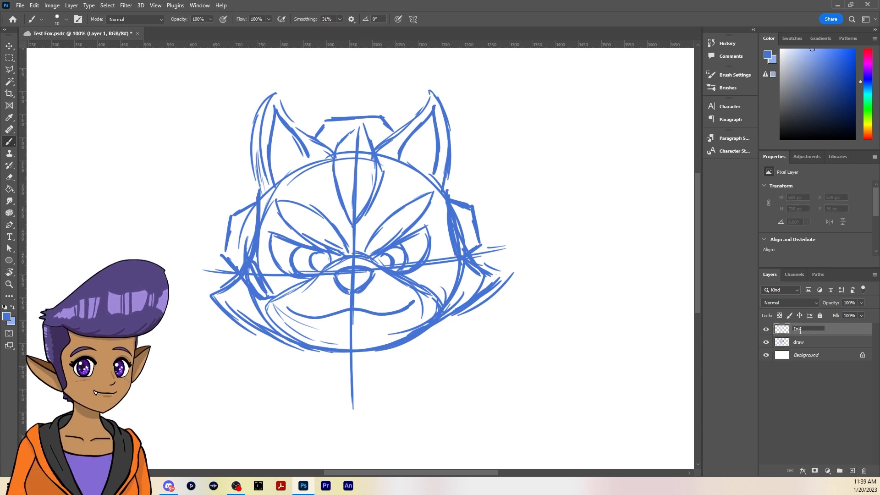
{"action": "key", "text": "Return"}
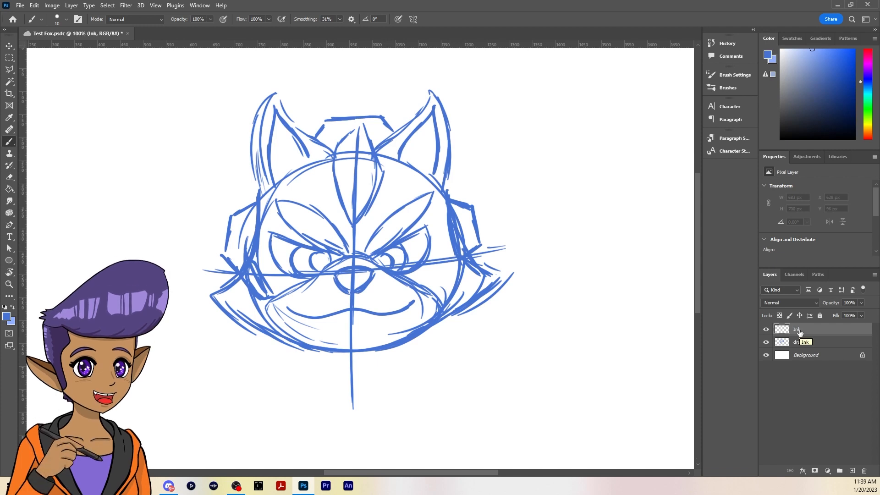
Set the brush colour to black, try one stroke down the head's right side and undo it
{"action": "left_click_drag", "start_coordinate": [807, 91], "coordinate": [780, 140]}
{"action": "mouse_move", "coordinate": [453, 227]}
{"action": "left_mouse_down"}
{"action": "mouse_move", "coordinate": [472, 259]}
{"action": "mouse_move", "coordinate": [493, 273]}
{"action": "left_mouse_up"}
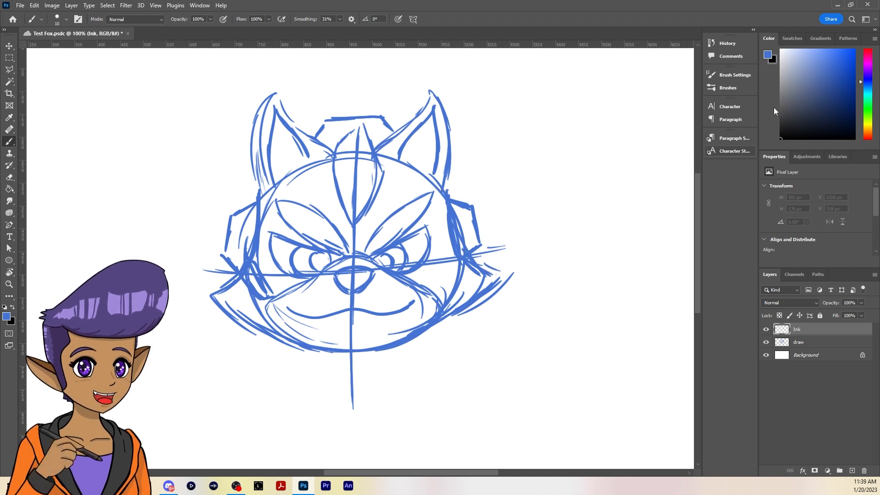
{"action": "left_click", "coordinate": [779, 135]}
{"action": "left_click", "coordinate": [780, 139]}
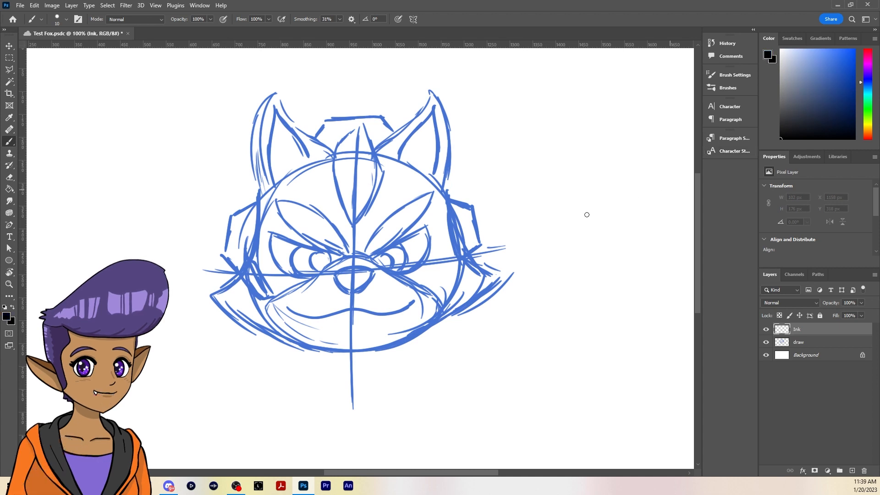
{"action": "mouse_move", "coordinate": [449, 200]}
{"action": "left_mouse_down"}
{"action": "mouse_move", "coordinate": [474, 265]}
{"action": "mouse_move", "coordinate": [502, 276]}
{"action": "left_mouse_up"}
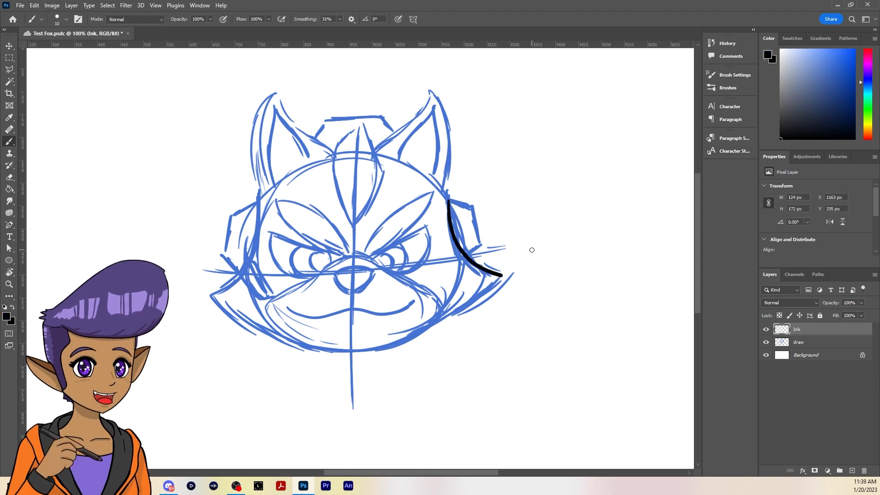
{"action": "key", "text": "ctrl+z"}
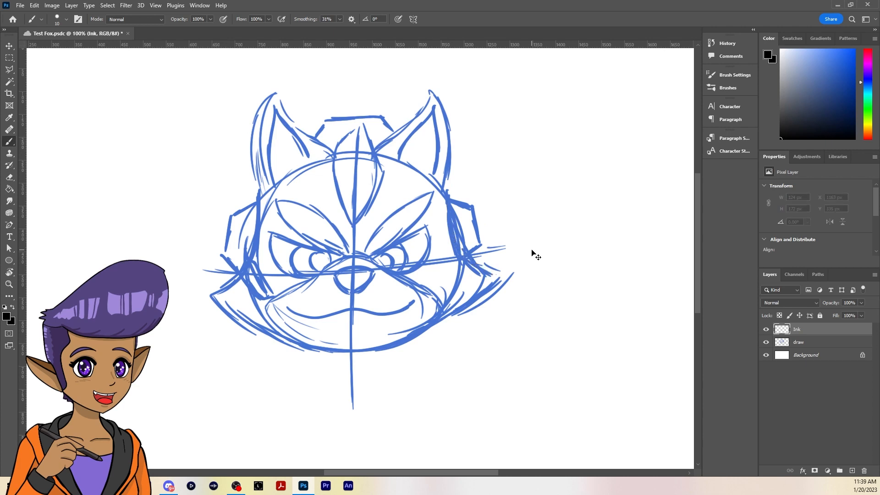
Lower the draw layer's opacity to 47% and make the Ink layer active again
{"action": "left_click", "coordinate": [812, 343]}
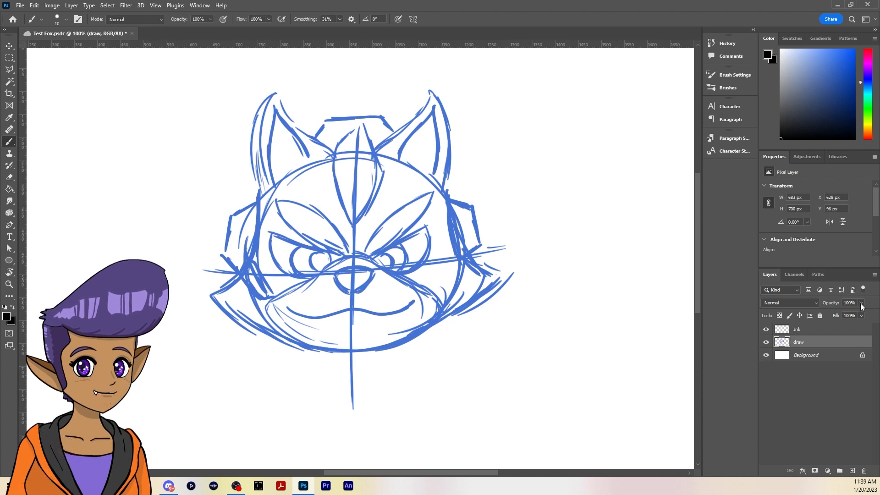
{"action": "left_click_drag", "start_coordinate": [860, 306], "coordinate": [836, 313]}
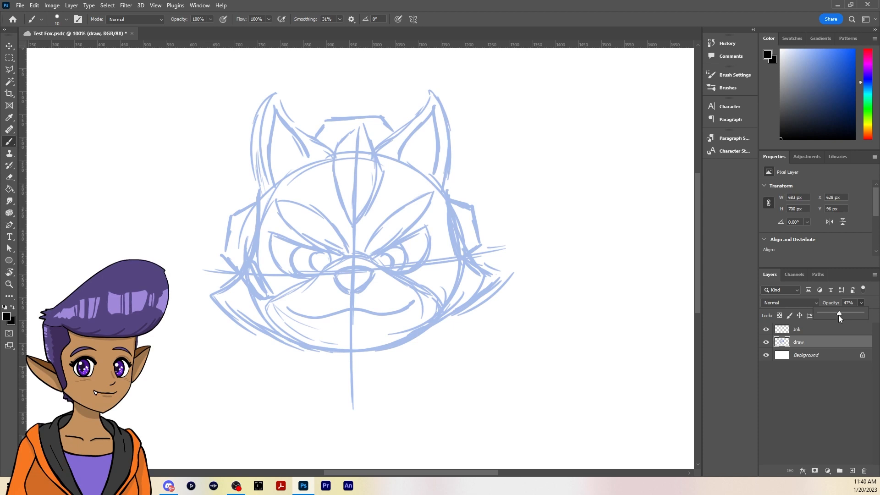
{"action": "left_click", "coordinate": [802, 329]}
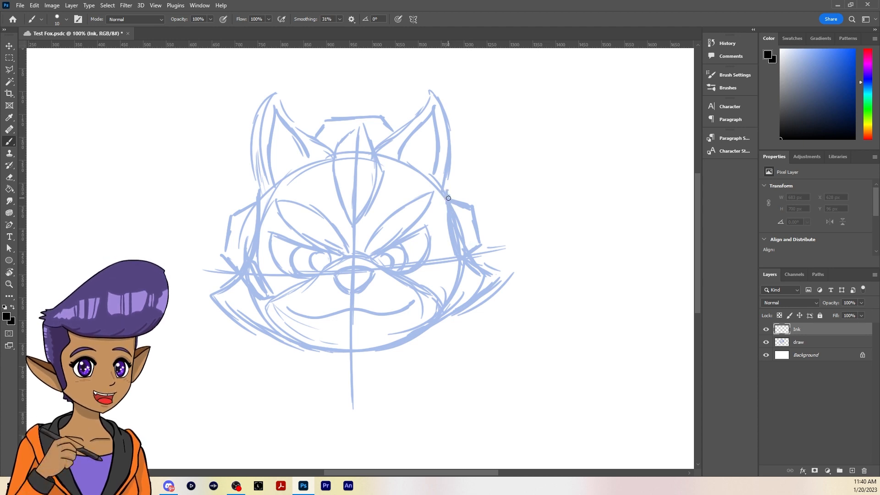
Ink the head's right side with its pointed cheek fur and the outline of the right ear
{"action": "mouse_move", "coordinate": [449, 198]}
{"action": "left_mouse_down"}
{"action": "mouse_move", "coordinate": [469, 259]}
{"action": "mouse_move", "coordinate": [501, 275]}
{"action": "mouse_move", "coordinate": [478, 298]}
{"action": "mouse_move", "coordinate": [422, 326]}
{"action": "left_mouse_up"}
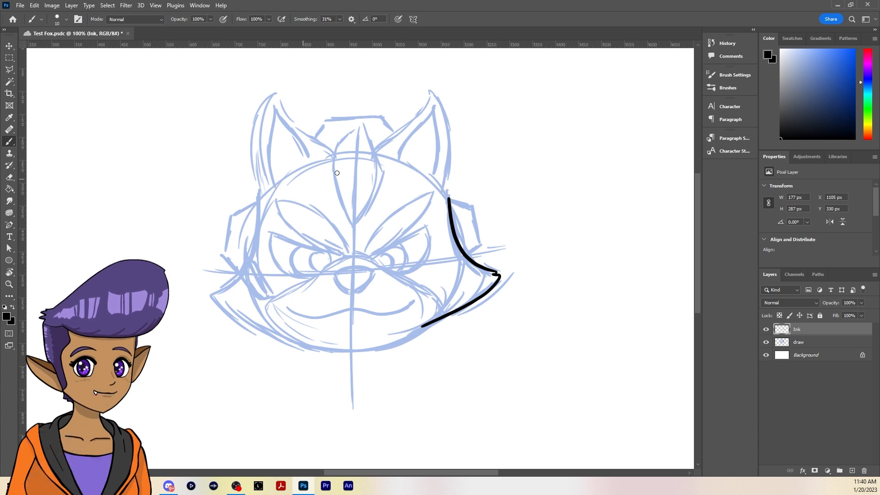
{"action": "left_click_drag", "start_coordinate": [447, 198], "coordinate": [441, 187]}
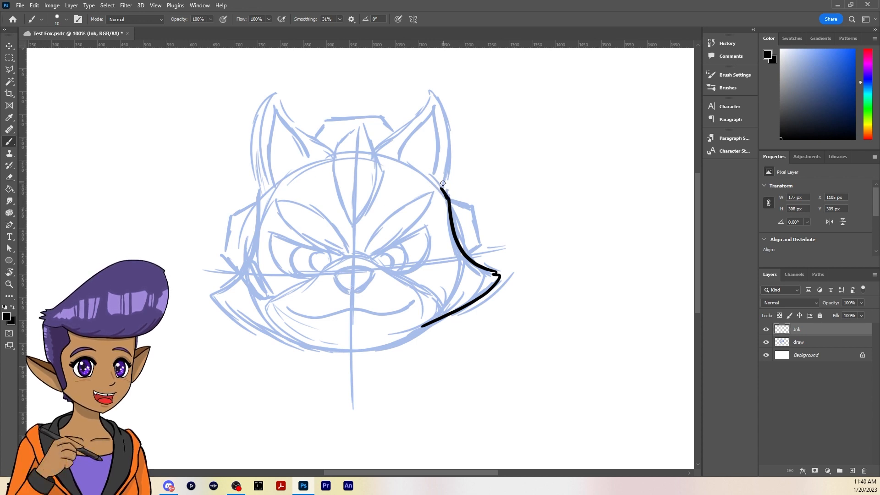
{"action": "mouse_move", "coordinate": [378, 155]}
{"action": "left_mouse_down"}
{"action": "mouse_move", "coordinate": [421, 97]}
{"action": "mouse_move", "coordinate": [441, 101]}
{"action": "mouse_move", "coordinate": [449, 160]}
{"action": "mouse_move", "coordinate": [440, 190]}
{"action": "left_mouse_up"}
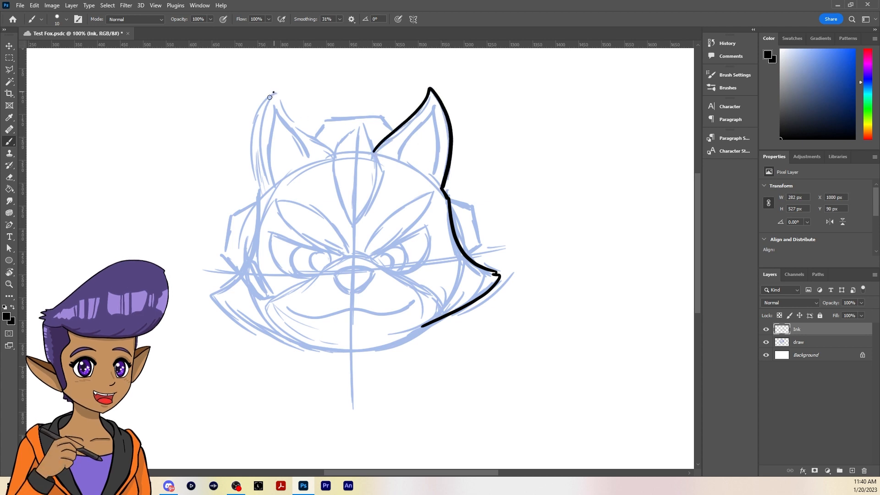
Ink the left ear's outline and the leaf-shaped forehead tuft
{"action": "mouse_move", "coordinate": [273, 92]}
{"action": "left_mouse_down"}
{"action": "mouse_move", "coordinate": [255, 132]}
{"action": "mouse_move", "coordinate": [260, 193]}
{"action": "left_mouse_up"}
{"action": "mouse_move", "coordinate": [284, 115]}
{"action": "left_mouse_down"}
{"action": "mouse_move", "coordinate": [334, 149]}
{"action": "mouse_move", "coordinate": [344, 135]}
{"action": "mouse_move", "coordinate": [334, 170]}
{"action": "mouse_move", "coordinate": [340, 201]}
{"action": "left_mouse_up"}
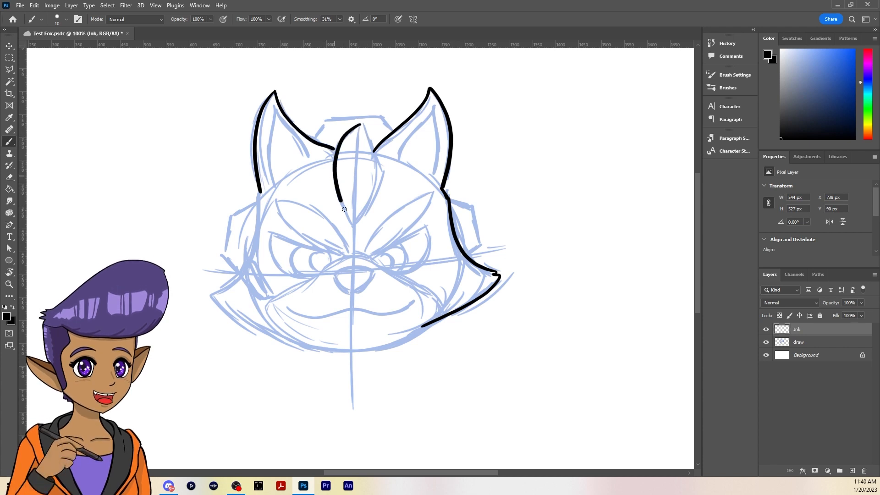
{"action": "mouse_move", "coordinate": [368, 136]}
{"action": "left_mouse_down"}
{"action": "mouse_move", "coordinate": [382, 181]}
{"action": "mouse_move", "coordinate": [357, 223]}
{"action": "left_mouse_up"}
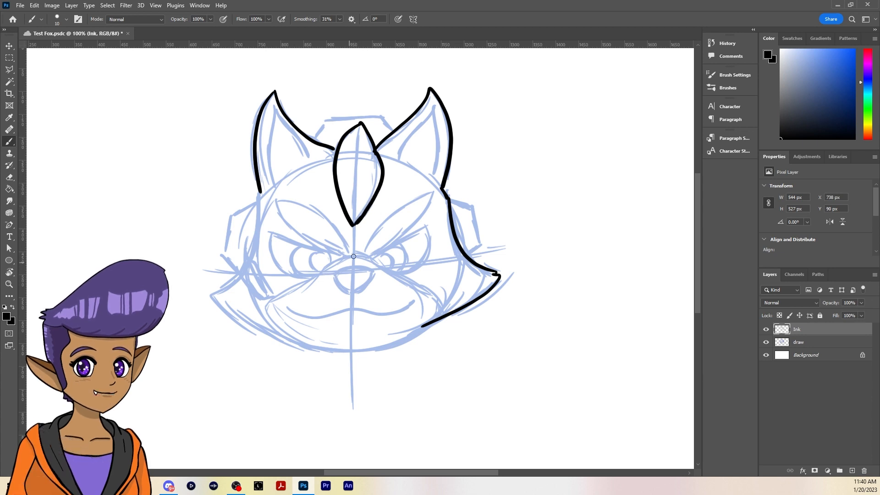
Ink both eyebrows with a jagged notch in their upper edges, and the inner shapes of both ears
{"action": "mouse_move", "coordinate": [349, 256]}
{"action": "left_mouse_down"}
{"action": "mouse_move", "coordinate": [279, 202]}
{"action": "mouse_move", "coordinate": [342, 257]}
{"action": "mouse_move", "coordinate": [403, 204]}
{"action": "mouse_move", "coordinate": [365, 254]}
{"action": "left_mouse_up"}
{"action": "mouse_move", "coordinate": [400, 159]}
{"action": "left_mouse_down"}
{"action": "mouse_move", "coordinate": [436, 107]}
{"action": "mouse_move", "coordinate": [433, 177]}
{"action": "left_mouse_up"}
{"action": "mouse_move", "coordinate": [272, 115]}
{"action": "left_mouse_down"}
{"action": "mouse_move", "coordinate": [275, 184]}
{"action": "mouse_move", "coordinate": [311, 161]}
{"action": "mouse_move", "coordinate": [273, 186]}
{"action": "left_mouse_up"}
Ink the curved top of the head on both sides of the tuft and the head's left side
{"action": "left_click_drag", "start_coordinate": [377, 155], "coordinate": [433, 184]}
{"action": "left_click_drag", "start_coordinate": [275, 189], "coordinate": [251, 258]}
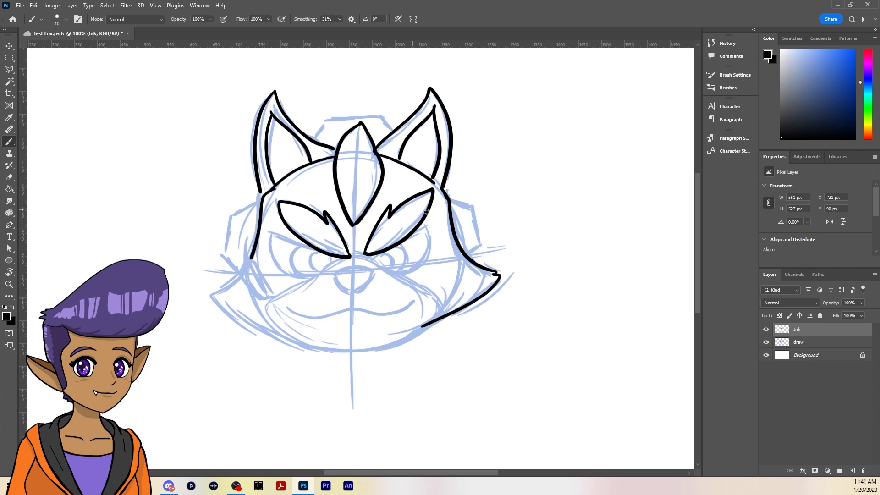
Ink the angular headset ear cups on both sides and the microphone piece on the left cheek
{"action": "mouse_move", "coordinate": [446, 198]}
{"action": "left_mouse_down"}
{"action": "mouse_move", "coordinate": [486, 248]}
{"action": "mouse_move", "coordinate": [472, 261]}
{"action": "left_mouse_up"}
{"action": "mouse_move", "coordinate": [260, 201]}
{"action": "left_mouse_down"}
{"action": "mouse_move", "coordinate": [240, 275]}
{"action": "mouse_move", "coordinate": [266, 300]}
{"action": "left_mouse_up"}
{"action": "left_click_drag", "start_coordinate": [251, 258], "coordinate": [272, 293]}
Ink the outlines of both angry eyes and the curved irises inside them
{"action": "left_click_drag", "start_coordinate": [268, 233], "coordinate": [348, 258]}
{"action": "mouse_move", "coordinate": [269, 234]}
{"action": "left_mouse_down"}
{"action": "mouse_move", "coordinate": [339, 259]}
{"action": "mouse_move", "coordinate": [406, 240]}
{"action": "left_mouse_up"}
{"action": "left_click_drag", "start_coordinate": [426, 226], "coordinate": [376, 259]}
{"action": "left_click_drag", "start_coordinate": [293, 247], "coordinate": [298, 277]}
{"action": "left_click_drag", "start_coordinate": [395, 243], "coordinate": [410, 257]}
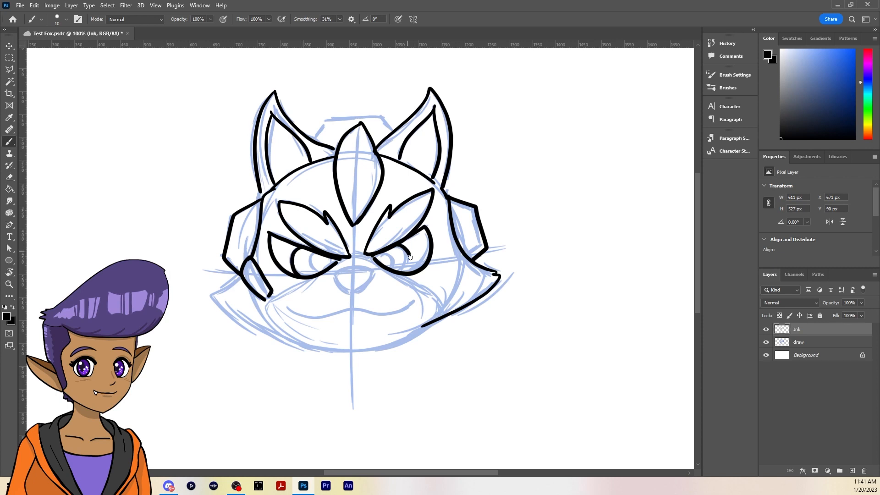
Ink the left cheek fur and the jaw line around the chin to the right cheek
{"action": "mouse_move", "coordinate": [214, 294]}
{"action": "left_mouse_down"}
{"action": "mouse_move", "coordinate": [261, 331]}
{"action": "mouse_move", "coordinate": [454, 313]}
{"action": "mouse_move", "coordinate": [457, 320]}
{"action": "mouse_move", "coordinate": [483, 296]}
{"action": "left_mouse_up"}
{"action": "key", "text": "e"}
{"action": "key", "text": "b"}
Ink the rounded muzzle with the oval nose, the curved mouth and a short chin line beneath it
{"action": "mouse_move", "coordinate": [372, 257]}
{"action": "left_mouse_down"}
{"action": "mouse_move", "coordinate": [272, 302]}
{"action": "mouse_move", "coordinate": [316, 345]}
{"action": "left_mouse_up"}
{"action": "left_click_drag", "start_coordinate": [387, 270], "coordinate": [428, 334]}
{"action": "mouse_move", "coordinate": [334, 275]}
{"action": "left_mouse_down"}
{"action": "mouse_move", "coordinate": [366, 290]}
{"action": "mouse_move", "coordinate": [372, 274]}
{"action": "left_mouse_up"}
{"action": "mouse_move", "coordinate": [287, 306]}
{"action": "left_mouse_down"}
{"action": "mouse_move", "coordinate": [372, 313]}
{"action": "mouse_move", "coordinate": [413, 301]}
{"action": "left_mouse_up"}
Ink the headband between the ears and a narrow four-sided inset on the right ear cup
{"action": "left_click_drag", "start_coordinate": [315, 137], "coordinate": [396, 132]}
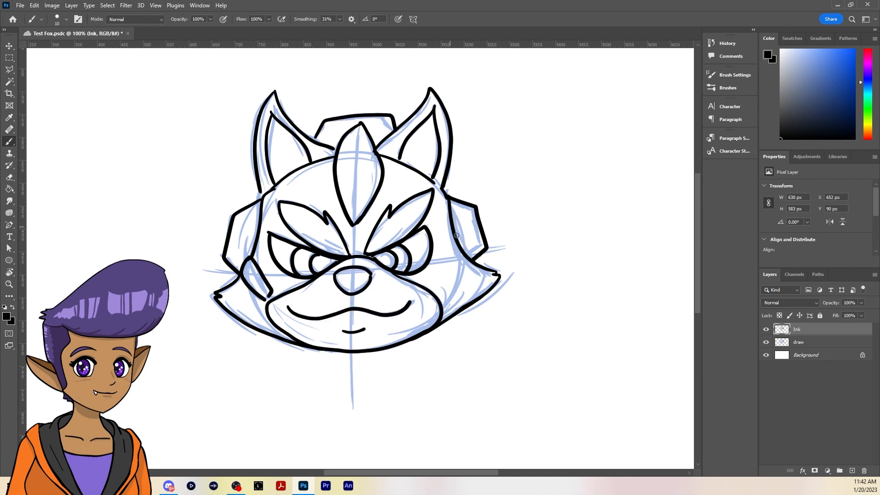
{"action": "left_click_drag", "start_coordinate": [466, 245], "coordinate": [478, 239]}
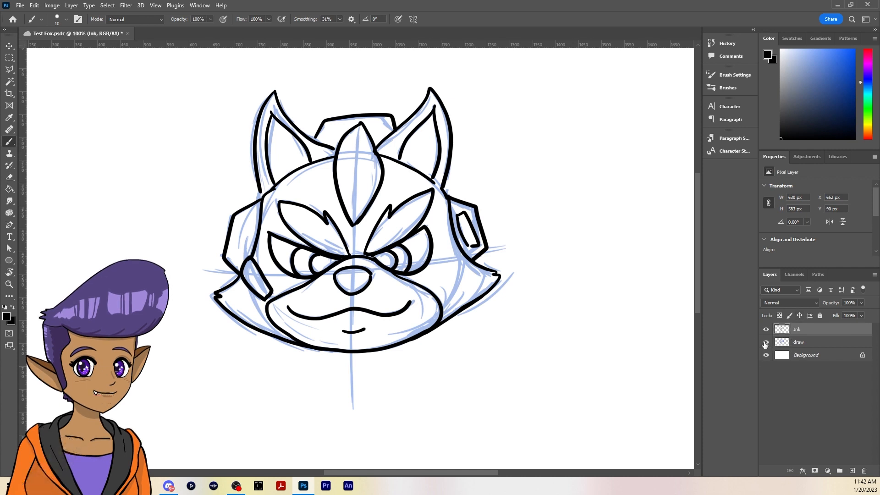
Hide the draw layer so only the inked line art shows
{"action": "left_click", "coordinate": [809, 345]}
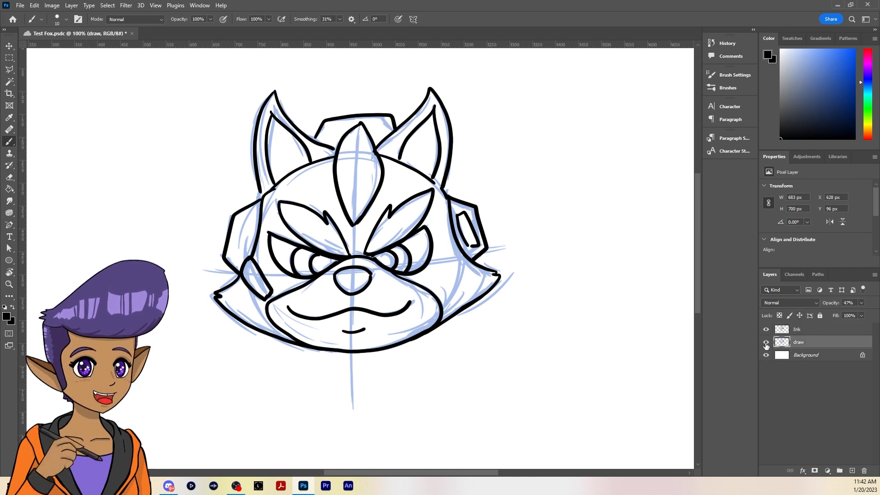
{"action": "left_click", "coordinate": [766, 343]}
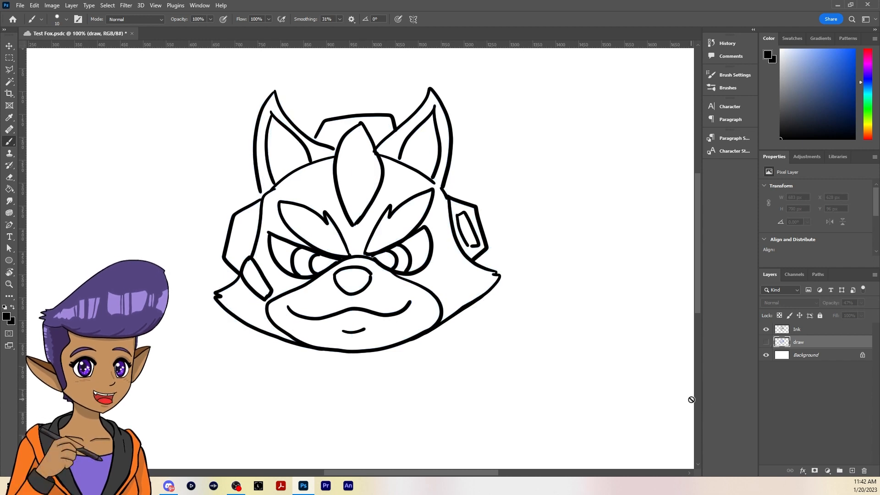
Make the Ink layer active, set the eraser to 9 px for line clean-up, and save the document
{"action": "left_click", "coordinate": [804, 327]}
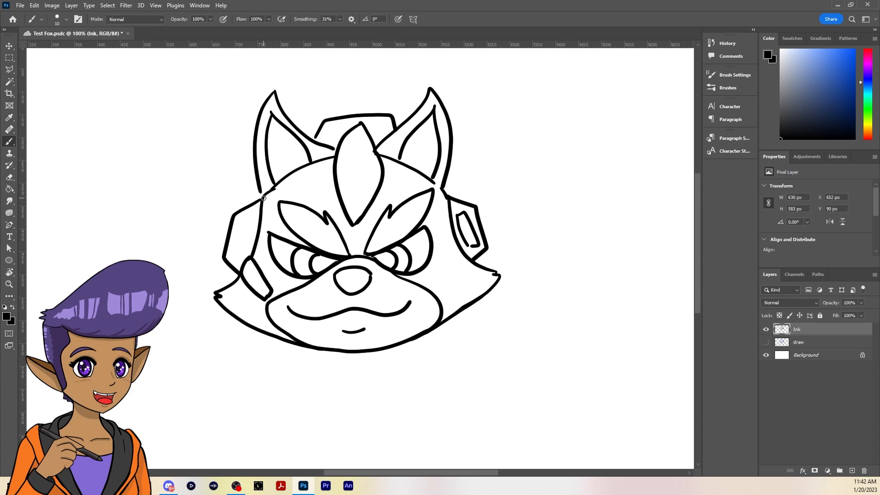
{"action": "key", "text": "ctrl+plus"}
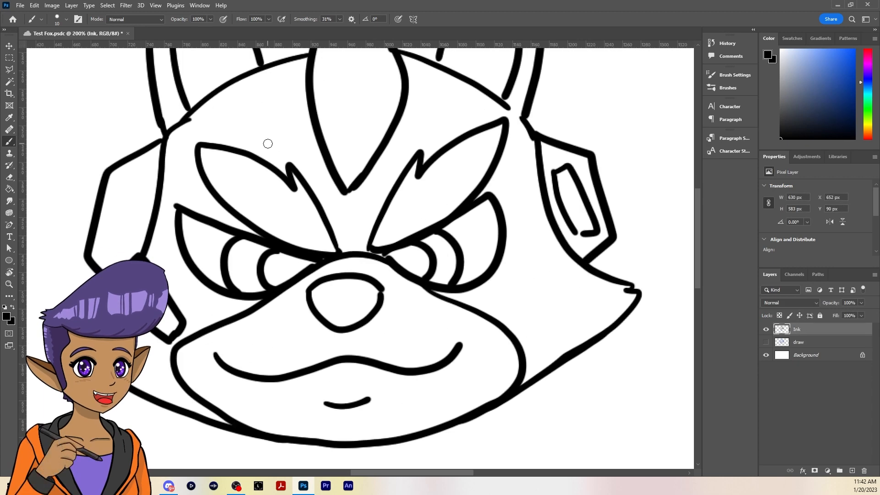
{"action": "left_click_drag", "start_coordinate": [533, 126], "coordinate": [568, 260]}
{"action": "left_click_drag", "start_coordinate": [338, 170], "coordinate": [346, 176]}
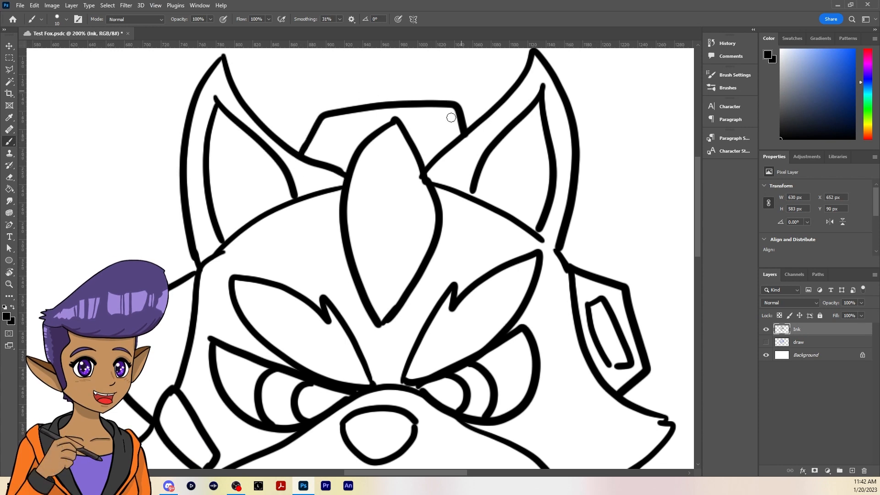
{"action": "key", "text": "e"}
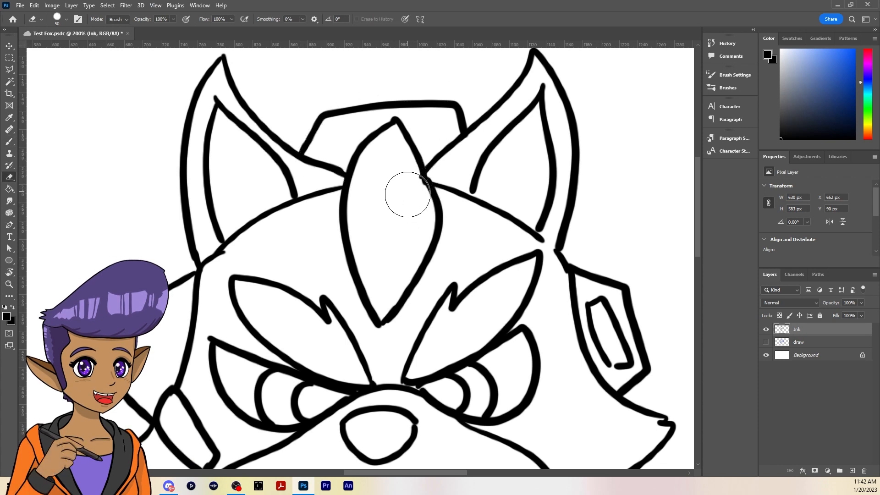
{"action": "key", "text": "bracketleft"}
{"action": "key", "text": "bracketleft"}
{"action": "key", "text": "bracketleft"}
{"action": "key", "text": "bracketleft"}
{"action": "key", "text": "bracketleft"}
{"action": "key", "text": "bracketleft"}
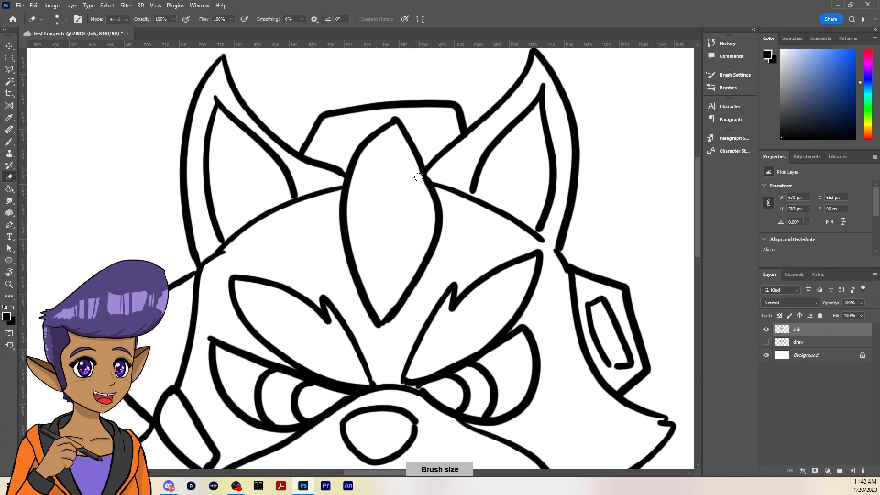
{"action": "key", "text": "ctrl+minus"}
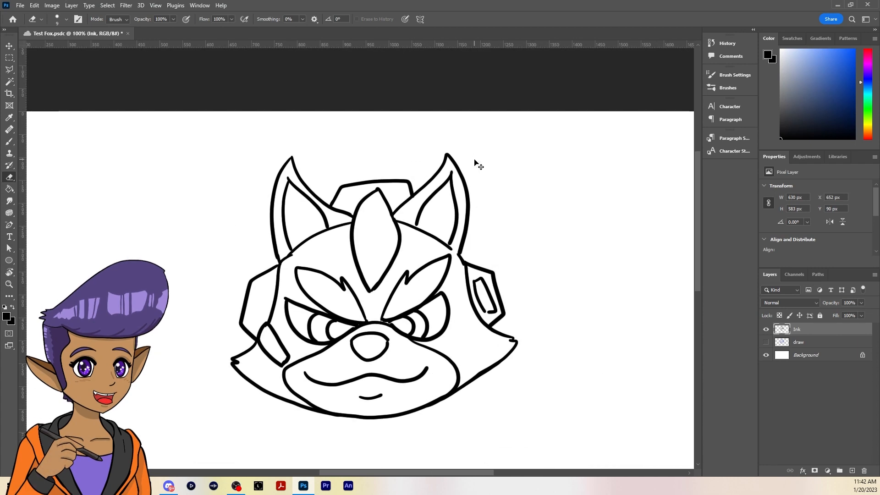
{"action": "left_click_drag", "start_coordinate": [478, 403], "coordinate": [486, 310]}
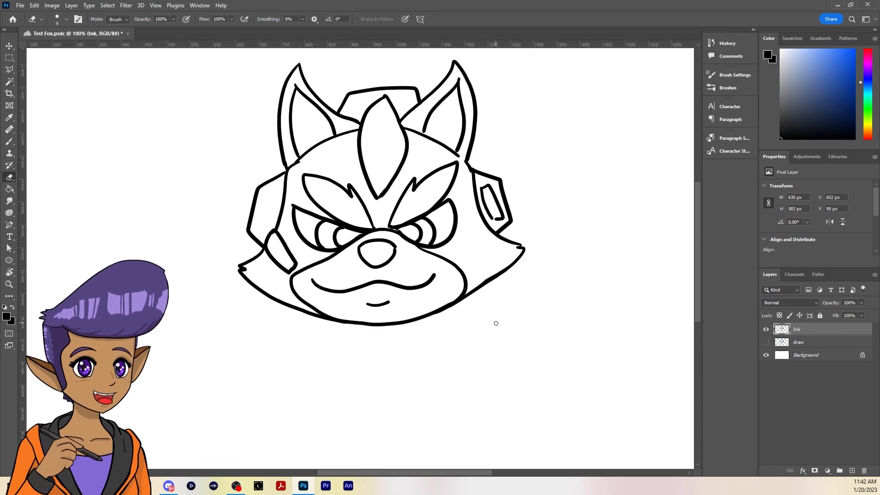
{"action": "key", "text": "ctrl+s"}
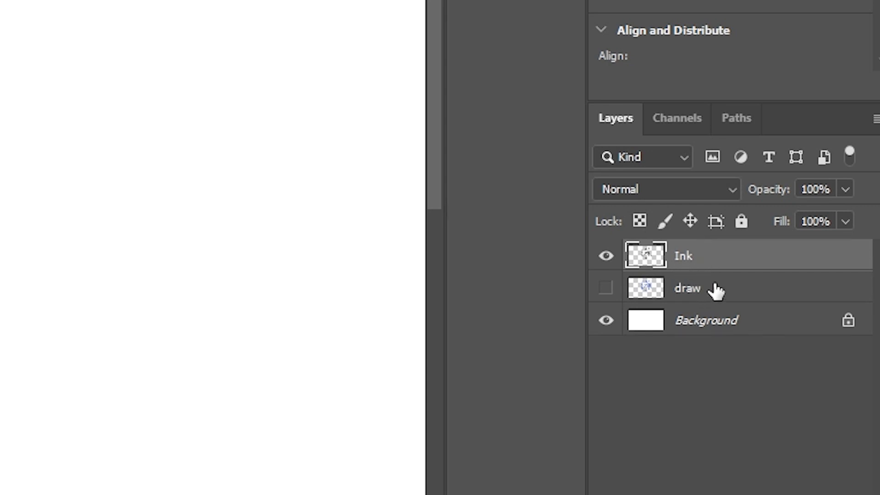
Add a new layer named "color" between the draw and Ink layers and make it active
{"action": "left_click", "coordinate": [709, 293]}
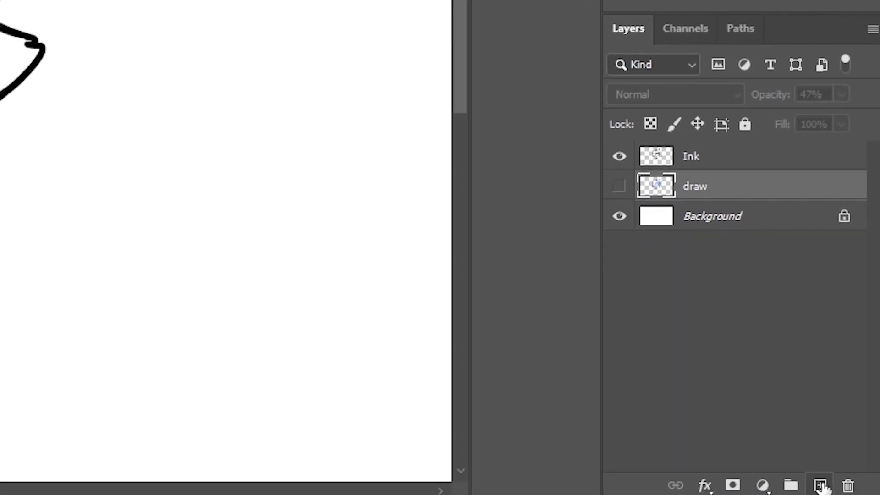
{"action": "left_click", "coordinate": [821, 482]}
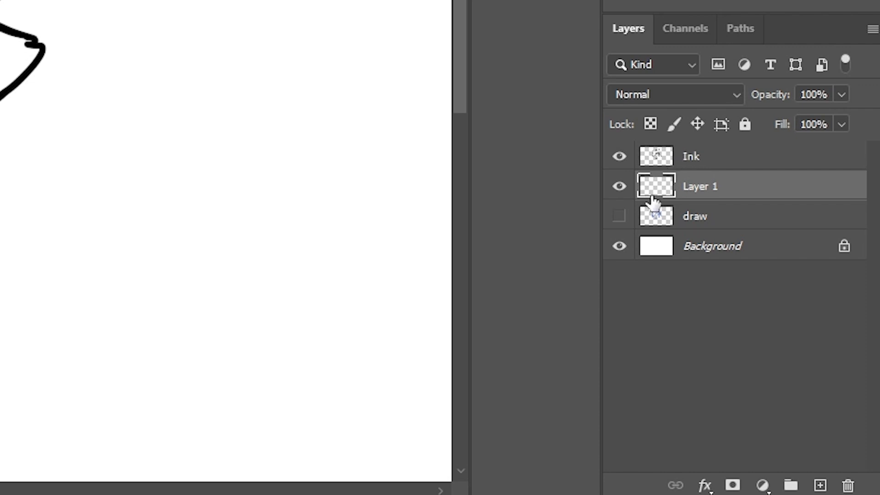
{"action": "double_click", "coordinate": [699, 187]}
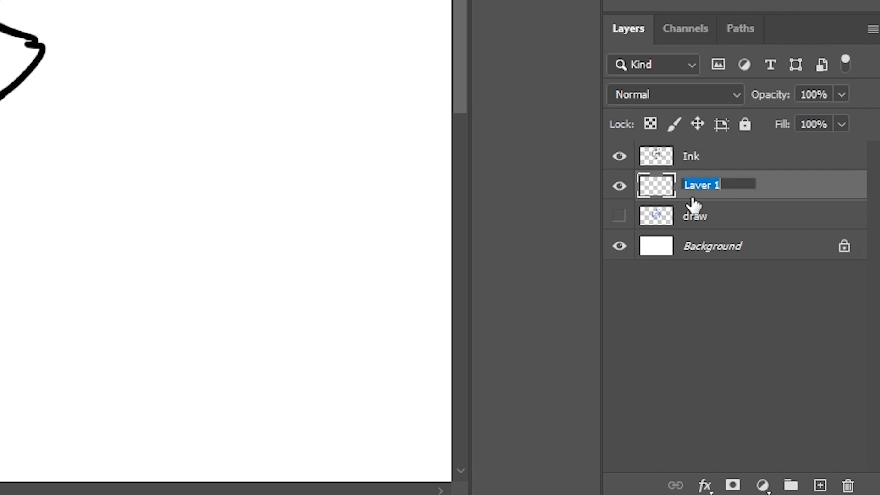
{"action": "type", "text": "color"}
{"action": "key", "text": "Return"}
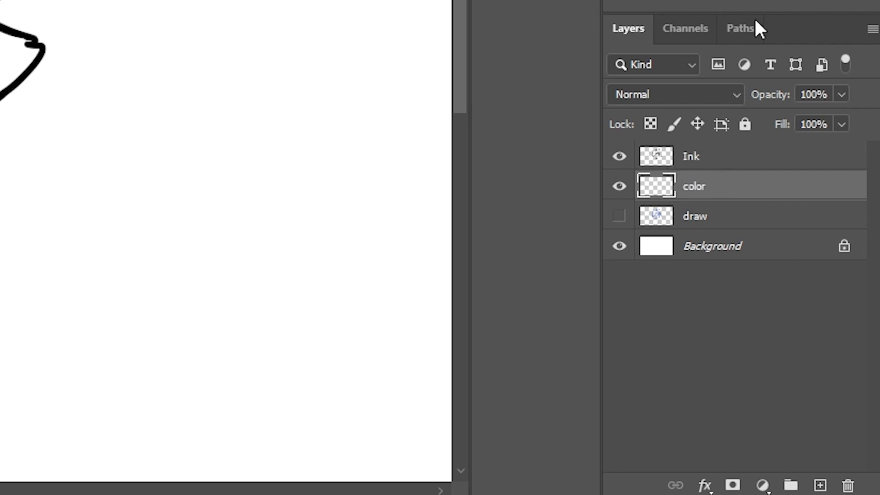
{"action": "mouse_move", "coordinate": [712, 197]}
{"action": "left_mouse_down"}
{"action": "mouse_move", "coordinate": [709, 148]}
{"action": "mouse_move", "coordinate": [713, 192]}
{"action": "left_mouse_up"}
{"action": "left_click", "coordinate": [721, 166]}
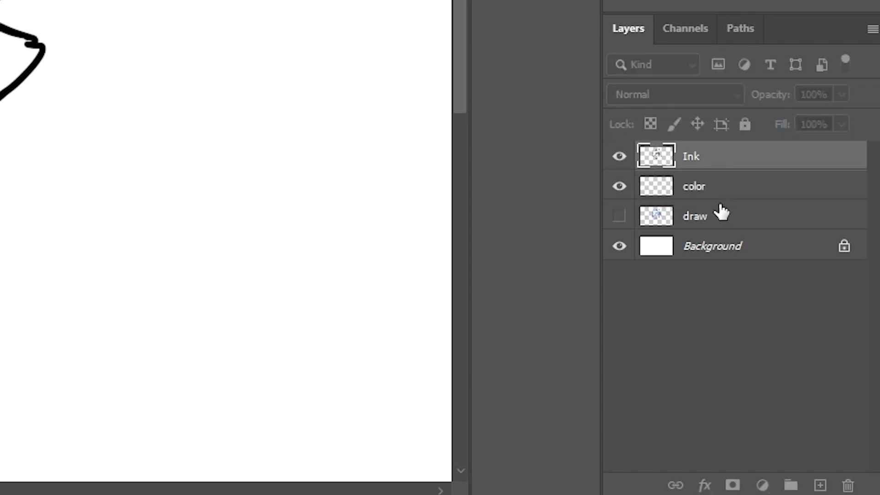
{"action": "mouse_move", "coordinate": [736, 153]}
{"action": "left_mouse_down"}
{"action": "mouse_move", "coordinate": [743, 198]}
{"action": "mouse_move", "coordinate": [730, 205]}
{"action": "mouse_move", "coordinate": [721, 161]}
{"action": "left_mouse_up"}
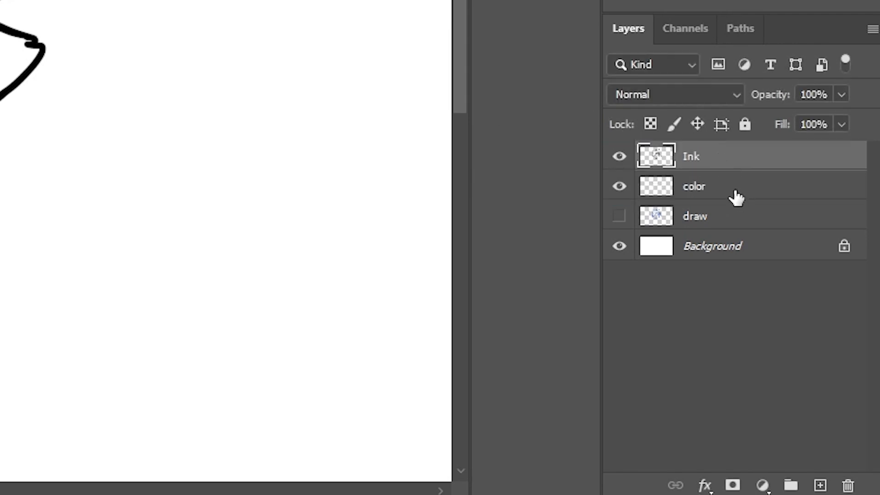
{"action": "left_click", "coordinate": [743, 196]}
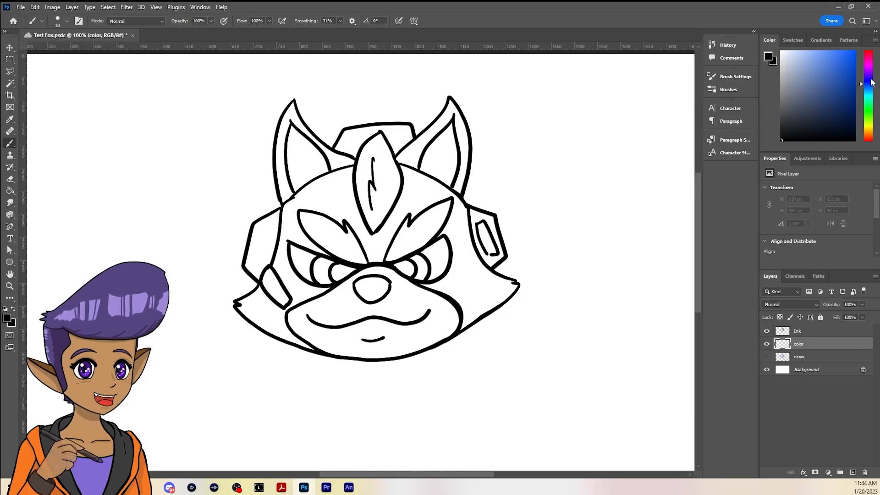
Choose light orange #e5b65e and paint the left half of the forehead and the area around the left eye with an enlarged brush
{"action": "mouse_move", "coordinate": [872, 83]}
{"action": "left_mouse_down"}
{"action": "mouse_move", "coordinate": [872, 57]}
{"action": "mouse_move", "coordinate": [872, 133]}
{"action": "left_mouse_up"}
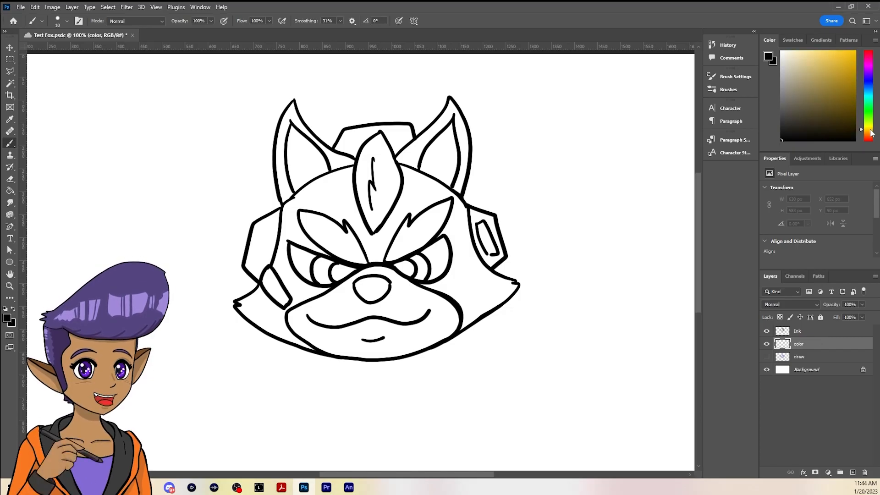
{"action": "left_click", "coordinate": [836, 70]}
{"action": "left_click", "coordinate": [828, 64]}
{"action": "left_click_drag", "start_coordinate": [867, 128], "coordinate": [868, 131]}
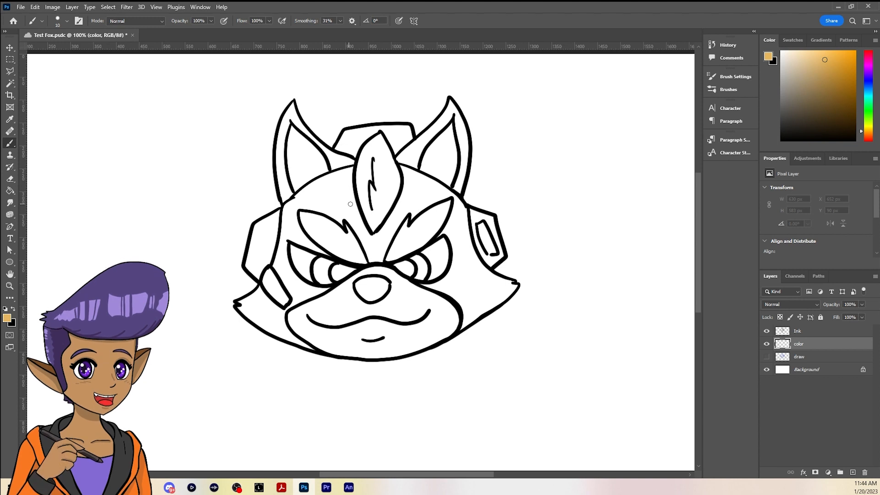
{"action": "key", "text": "bracketright"}
{"action": "key", "text": "bracketright"}
{"action": "key", "text": "bracketright"}
{"action": "key", "text": "bracketright"}
{"action": "key", "text": "bracketright"}
{"action": "mouse_move", "coordinate": [373, 195]}
{"action": "left_mouse_down"}
{"action": "mouse_move", "coordinate": [340, 233]}
{"action": "mouse_move", "coordinate": [387, 227]}
{"action": "mouse_move", "coordinate": [341, 268]}
{"action": "mouse_move", "coordinate": [293, 284]}
{"action": "mouse_move", "coordinate": [321, 198]}
{"action": "mouse_move", "coordinate": [350, 180]}
{"action": "mouse_move", "coordinate": [304, 231]}
{"action": "mouse_move", "coordinate": [300, 213]}
{"action": "mouse_move", "coordinate": [284, 252]}
{"action": "mouse_move", "coordinate": [293, 288]}
{"action": "mouse_move", "coordinate": [324, 301]}
{"action": "left_mouse_up"}
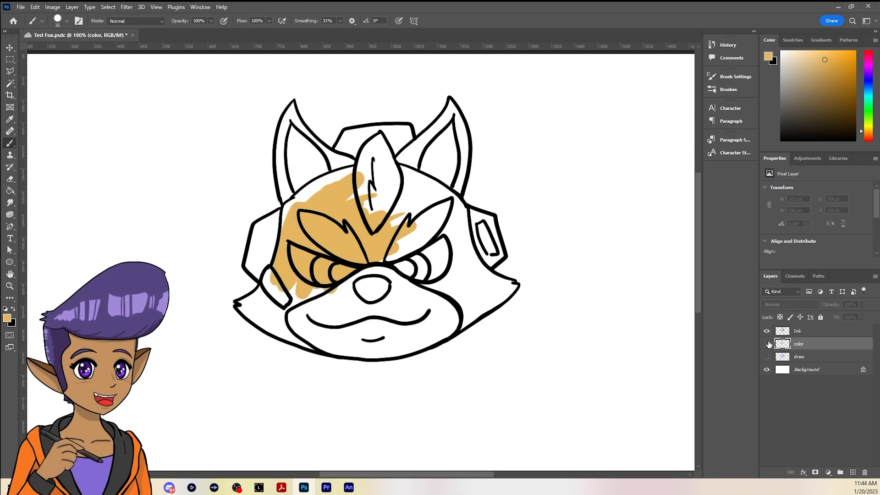
Try an orange stroke on the Ink layer with the color layer hidden, undo it, then show and reactivate the color layer
{"action": "left_click", "coordinate": [767, 344]}
{"action": "left_click", "coordinate": [811, 334]}
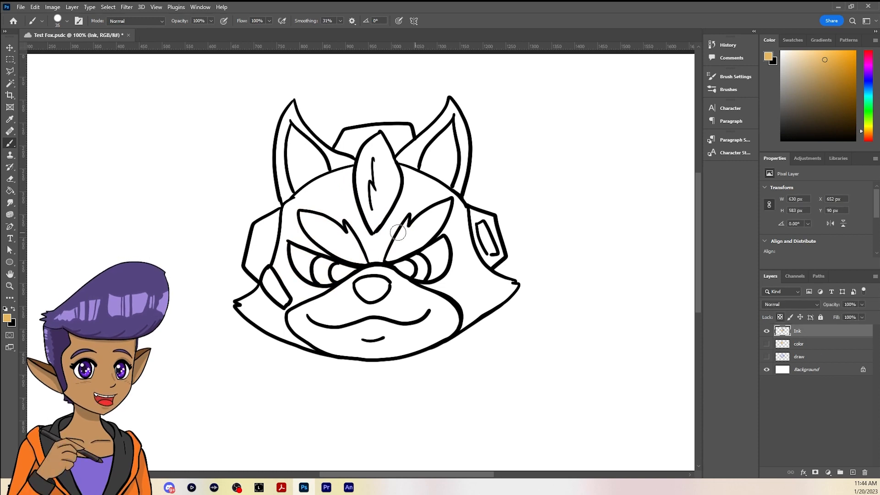
{"action": "mouse_move", "coordinate": [394, 229]}
{"action": "left_mouse_down"}
{"action": "mouse_move", "coordinate": [294, 274]}
{"action": "mouse_move", "coordinate": [324, 284]}
{"action": "mouse_move", "coordinate": [385, 250]}
{"action": "left_mouse_up"}
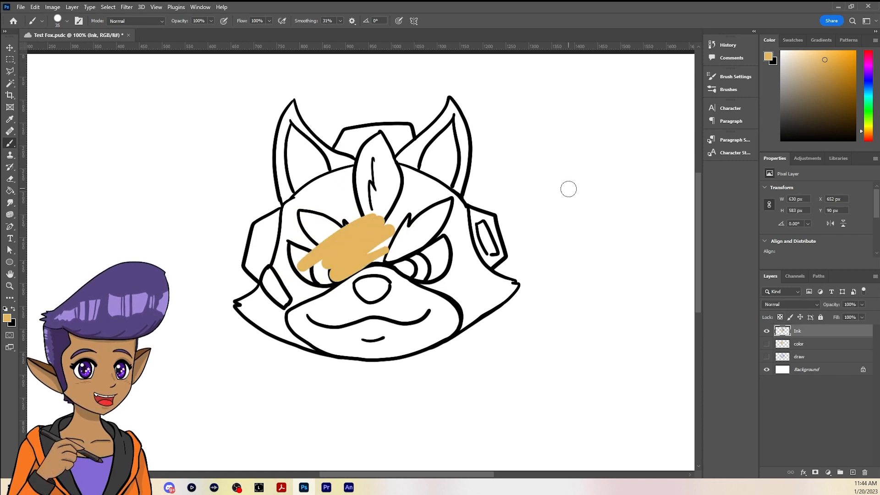
{"action": "key", "text": "ctrl+z"}
{"action": "left_click", "coordinate": [766, 344]}
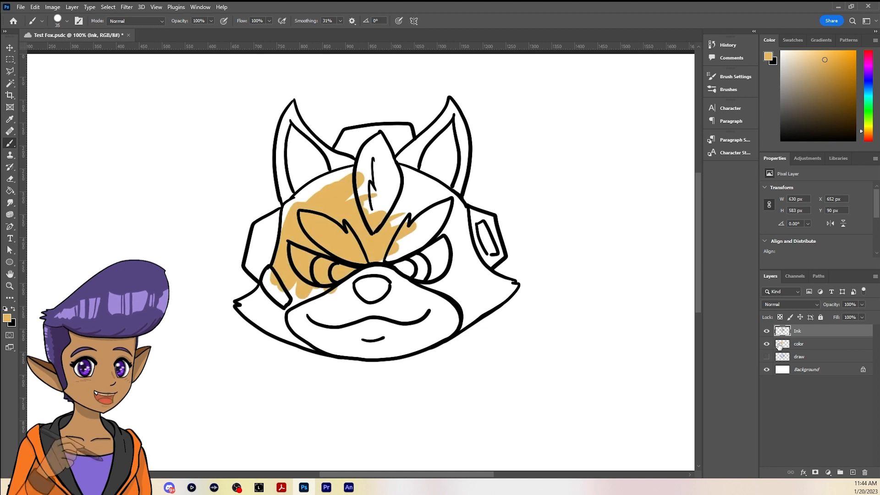
{"action": "left_click", "coordinate": [782, 347]}
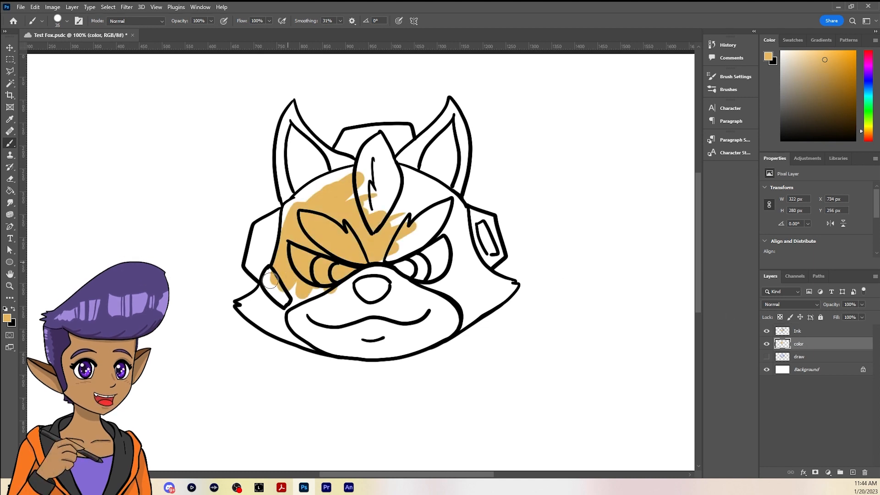
Paint both cheeks, the jaw edges and the bridge above the nose in the same light orange
{"action": "mouse_move", "coordinate": [270, 280]}
{"action": "left_mouse_down"}
{"action": "mouse_move", "coordinate": [241, 305]}
{"action": "mouse_move", "coordinate": [250, 323]}
{"action": "mouse_move", "coordinate": [507, 216]}
{"action": "left_mouse_up"}
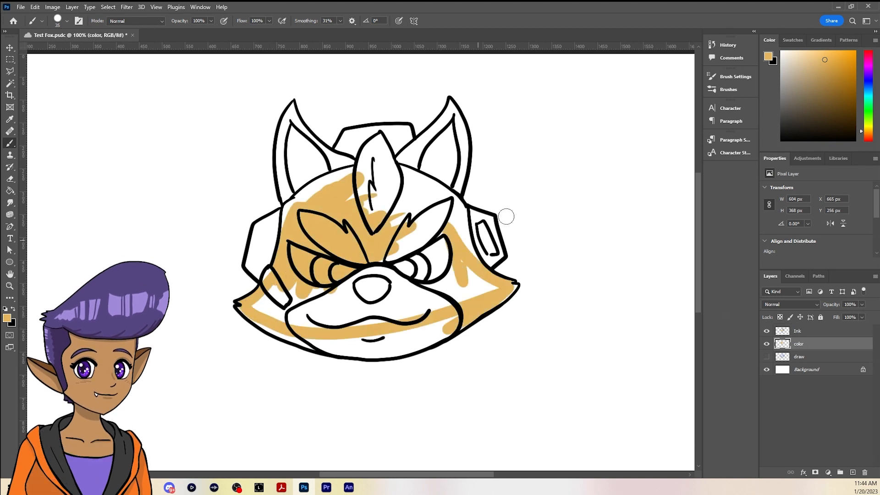
{"action": "left_click", "coordinate": [768, 57]}
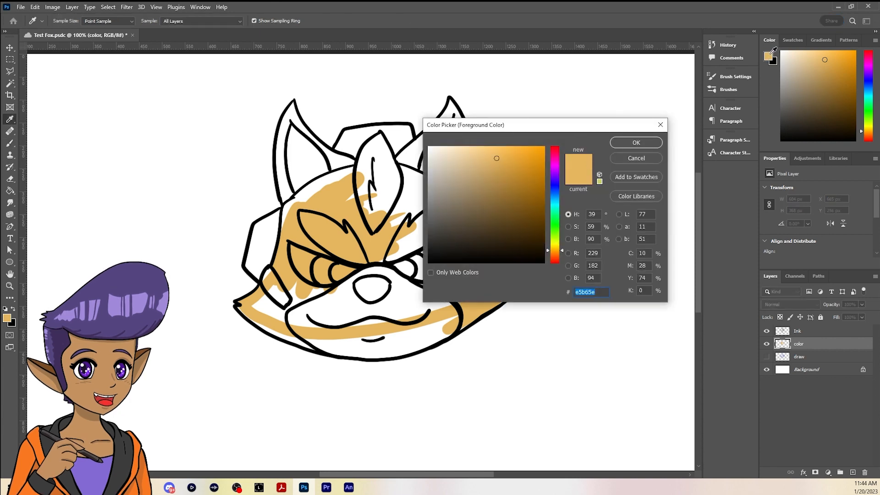
{"action": "left_click_drag", "start_coordinate": [584, 130], "coordinate": [488, 96]}
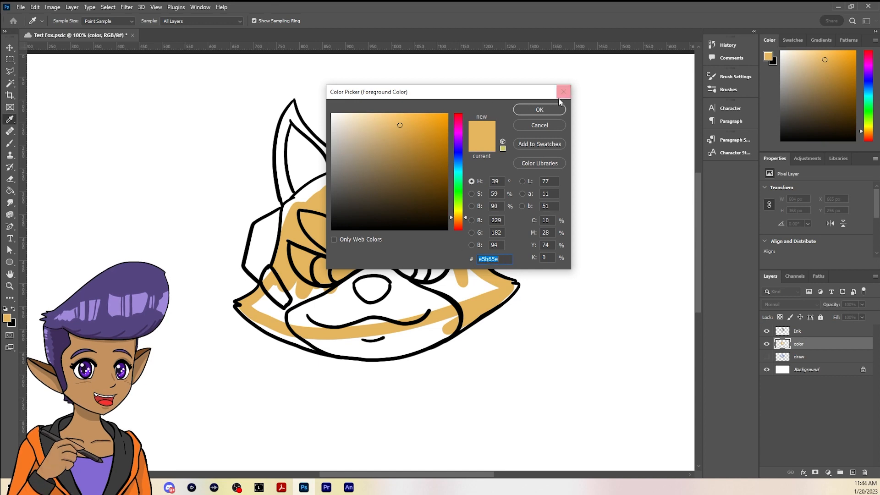
{"action": "left_click", "coordinate": [547, 109]}
{"action": "key", "text": "b"}
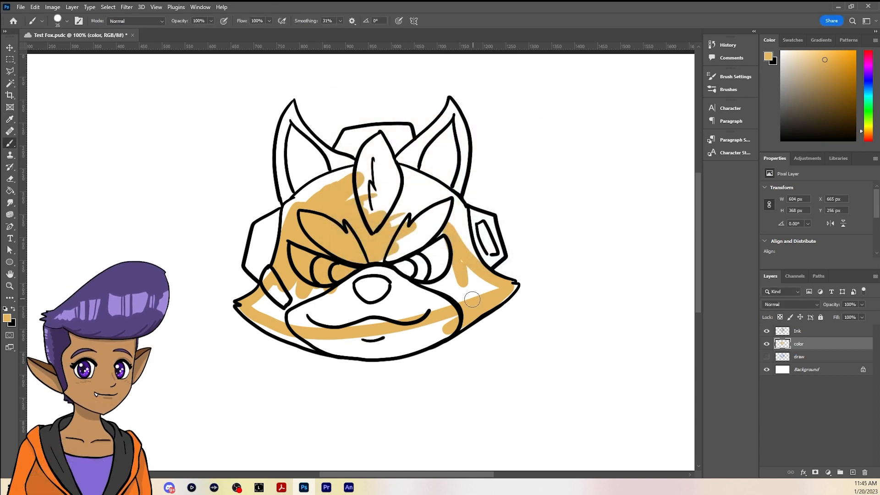
{"action": "mouse_move", "coordinate": [472, 299]}
{"action": "left_mouse_down"}
{"action": "mouse_move", "coordinate": [398, 300]}
{"action": "mouse_move", "coordinate": [352, 269]}
{"action": "mouse_move", "coordinate": [264, 310]}
{"action": "mouse_move", "coordinate": [280, 325]}
{"action": "mouse_move", "coordinate": [343, 291]}
{"action": "mouse_move", "coordinate": [366, 300]}
{"action": "mouse_move", "coordinate": [371, 274]}
{"action": "mouse_move", "coordinate": [283, 322]}
{"action": "mouse_move", "coordinate": [262, 325]}
{"action": "mouse_move", "coordinate": [240, 308]}
{"action": "mouse_move", "coordinate": [325, 352]}
{"action": "left_mouse_up"}
{"action": "key", "text": "bracketleft"}
{"action": "key", "text": "bracketleft"}
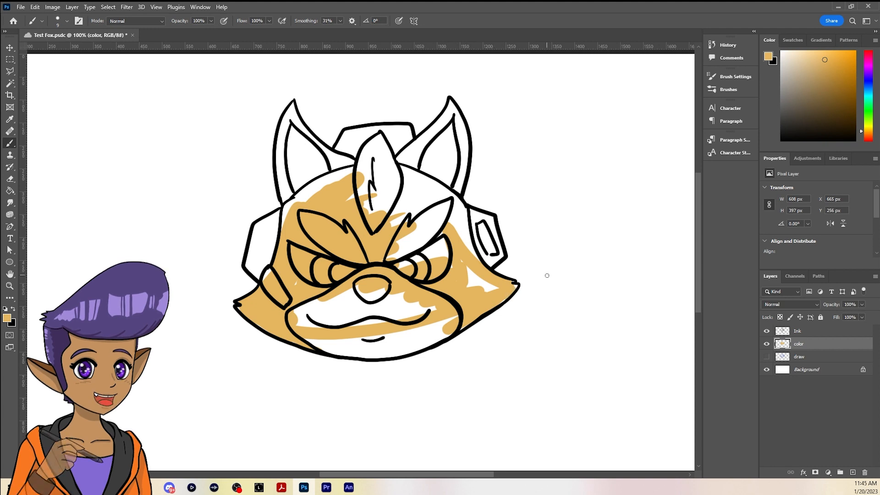
Fill the right side of the face and forehead and both ears with light orange
{"action": "key", "text": "bracketright"}
{"action": "key", "text": "bracketright"}
{"action": "mouse_move", "coordinate": [495, 287]}
{"action": "left_mouse_down"}
{"action": "mouse_move", "coordinate": [403, 158]}
{"action": "mouse_move", "coordinate": [458, 193]}
{"action": "mouse_move", "coordinate": [403, 197]}
{"action": "mouse_move", "coordinate": [444, 174]}
{"action": "mouse_move", "coordinate": [339, 215]}
{"action": "mouse_move", "coordinate": [281, 152]}
{"action": "mouse_move", "coordinate": [349, 158]}
{"action": "left_mouse_up"}
{"action": "key", "text": "bracketright"}
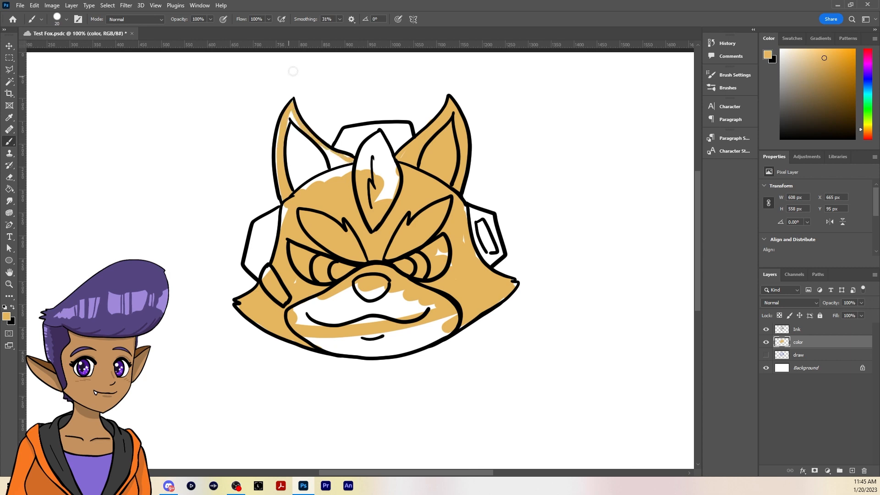
{"action": "mouse_move", "coordinate": [278, 128]}
{"action": "left_mouse_down"}
{"action": "mouse_move", "coordinate": [327, 158]}
{"action": "mouse_move", "coordinate": [298, 179]}
{"action": "mouse_move", "coordinate": [266, 273]}
{"action": "left_mouse_up"}
Fill the lower hair tuft and the remaining gaps around the muzzle and right face edge with light orange, varying the brush size
{"action": "key", "text": "bracketright"}
{"action": "key", "text": "bracketright"}
{"action": "key", "text": "bracketright"}
{"action": "key", "text": "bracketright"}
{"action": "key", "text": "bracketright"}
{"action": "left_click_drag", "start_coordinate": [307, 308], "coordinate": [341, 294]}
{"action": "mouse_move", "coordinate": [378, 197]}
{"action": "left_mouse_down"}
{"action": "mouse_move", "coordinate": [390, 192]}
{"action": "mouse_move", "coordinate": [385, 170]}
{"action": "left_mouse_up"}
{"action": "left_click_drag", "start_coordinate": [367, 302], "coordinate": [398, 295]}
{"action": "key", "text": "bracketleft"}
{"action": "key", "text": "bracketleft"}
{"action": "key", "text": "bracketleft"}
{"action": "key", "text": "bracketleft"}
{"action": "key", "text": "bracketleft"}
{"action": "key", "text": "bracketleft"}
{"action": "left_click_drag", "start_coordinate": [465, 219], "coordinate": [464, 204]}
{"action": "left_click", "coordinate": [442, 229], "text": "alt"}
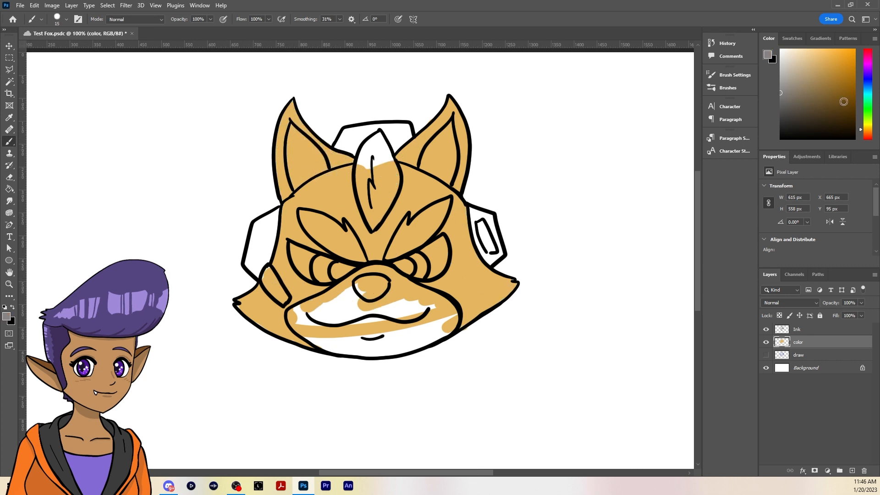
Set the foreground color to cream #ffeac4 and paint the whole muzzle and chin with it
{"action": "left_click", "coordinate": [7, 317]}
{"action": "left_click", "coordinate": [376, 113]}
{"action": "left_click", "coordinate": [538, 108]}
{"action": "mouse_move", "coordinate": [348, 296]}
{"action": "left_mouse_down"}
{"action": "mouse_move", "coordinate": [397, 306]}
{"action": "mouse_move", "coordinate": [316, 310]}
{"action": "mouse_move", "coordinate": [430, 339]}
{"action": "mouse_move", "coordinate": [307, 316]}
{"action": "mouse_move", "coordinate": [369, 298]}
{"action": "mouse_move", "coordinate": [412, 321]}
{"action": "mouse_move", "coordinate": [437, 304]}
{"action": "mouse_move", "coordinate": [355, 349]}
{"action": "mouse_move", "coordinate": [338, 334]}
{"action": "mouse_move", "coordinate": [408, 297]}
{"action": "left_mouse_up"}
{"action": "right_click", "coordinate": [397, 306]}
{"action": "key", "text": "bracketright"}
{"action": "key", "text": "bracketright"}
{"action": "key", "text": "bracketright"}
{"action": "key", "text": "bracketleft"}
{"action": "key", "text": "bracketleft"}
{"action": "left_click_drag", "start_coordinate": [452, 317], "coordinate": [454, 330]}
Sample white from the blank canvas and paint the right eye with it
{"action": "left_click", "coordinate": [390, 376], "text": "alt"}
{"action": "mouse_move", "coordinate": [418, 260]}
{"action": "left_mouse_down"}
{"action": "mouse_move", "coordinate": [429, 277]}
{"action": "mouse_move", "coordinate": [437, 252]}
{"action": "mouse_move", "coordinate": [420, 268]}
{"action": "left_mouse_up"}
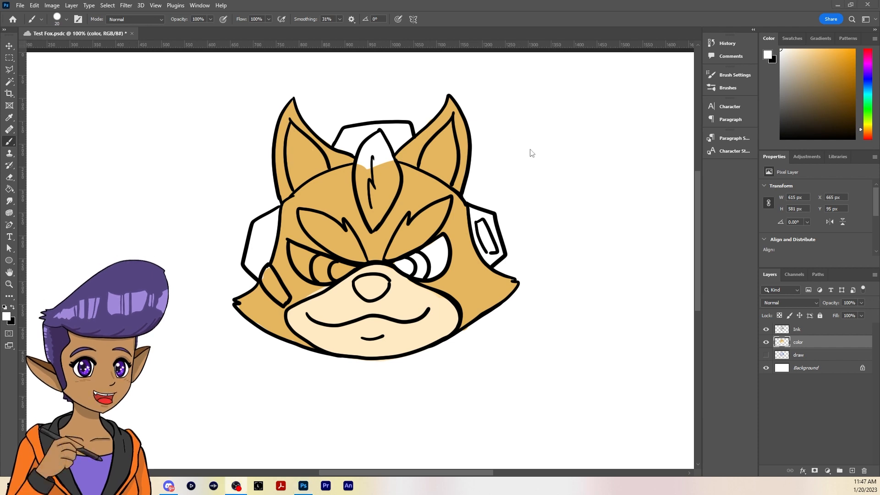
Sample the muzzle's cream #ffeac4 as the foreground color and paint the inside of both ears
{"action": "left_click", "coordinate": [768, 56]}
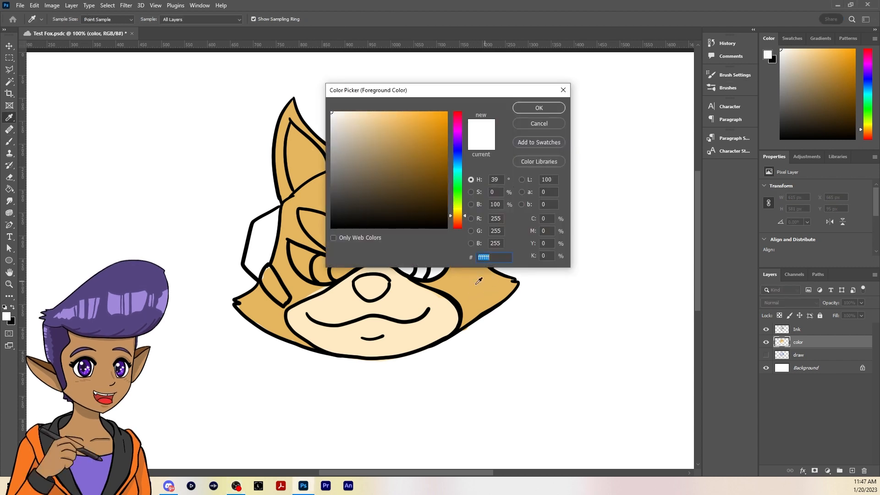
{"action": "left_click", "coordinate": [408, 282]}
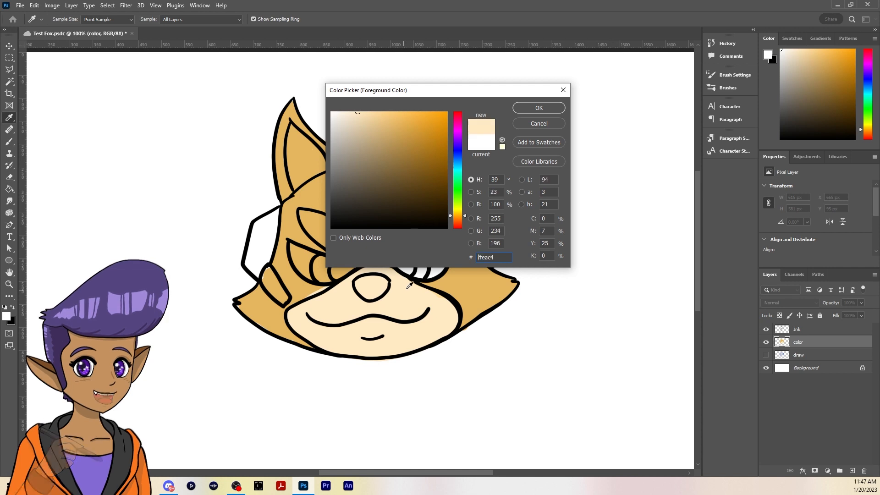
{"action": "left_click", "coordinate": [539, 108]}
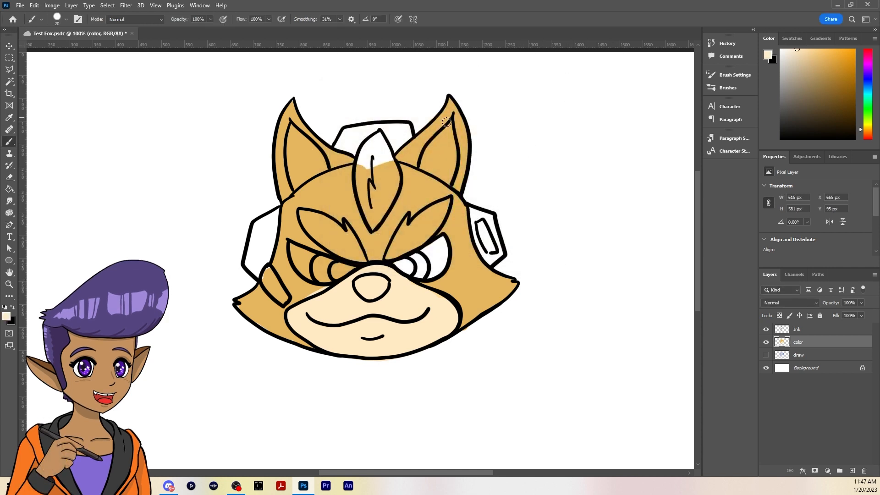
{"action": "mouse_move", "coordinate": [427, 158]}
{"action": "left_mouse_down"}
{"action": "mouse_move", "coordinate": [444, 174]}
{"action": "mouse_move", "coordinate": [445, 132]}
{"action": "mouse_move", "coordinate": [425, 167]}
{"action": "mouse_move", "coordinate": [445, 179]}
{"action": "left_mouse_up"}
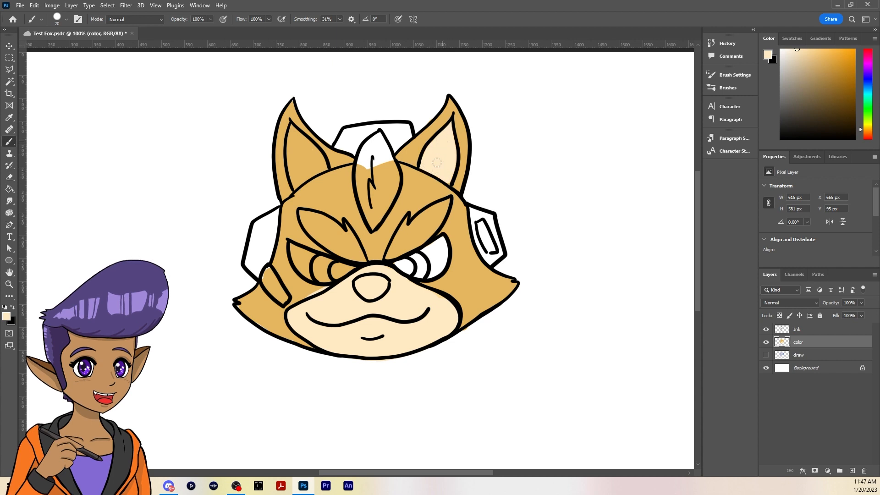
{"action": "mouse_move", "coordinate": [296, 135]}
{"action": "left_mouse_down"}
{"action": "mouse_move", "coordinate": [294, 181]}
{"action": "mouse_move", "coordinate": [320, 171]}
{"action": "left_mouse_up"}
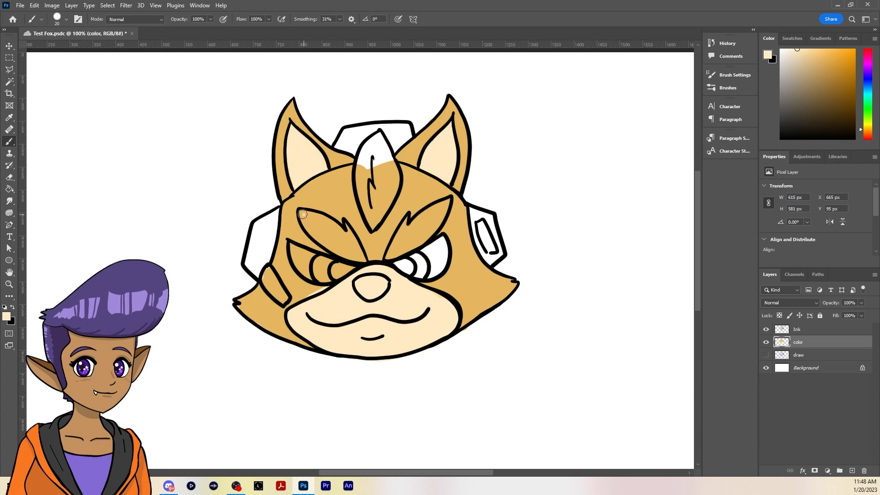
Paint the inside of both eyebrow patches with the cream foreground color
{"action": "left_click_drag", "start_coordinate": [302, 214], "coordinate": [312, 228]}
{"action": "left_click_drag", "start_coordinate": [395, 238], "coordinate": [430, 209]}
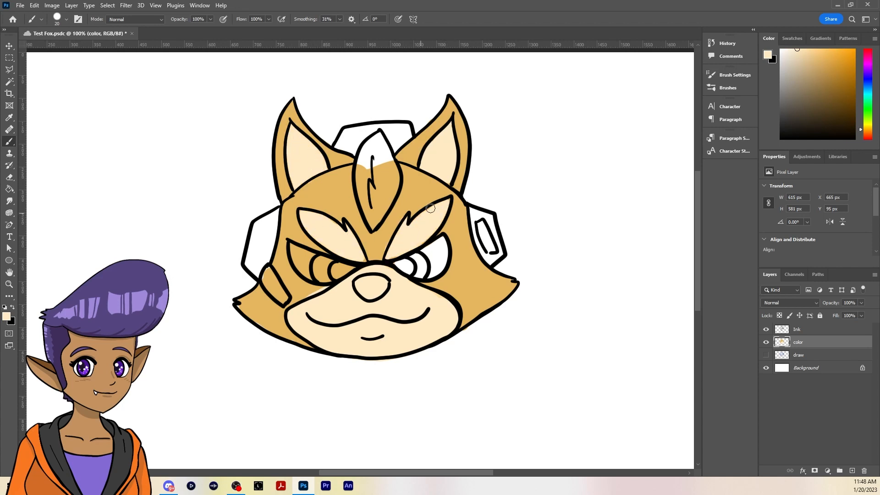
{"action": "left_click", "coordinate": [419, 215], "text": "alt"}
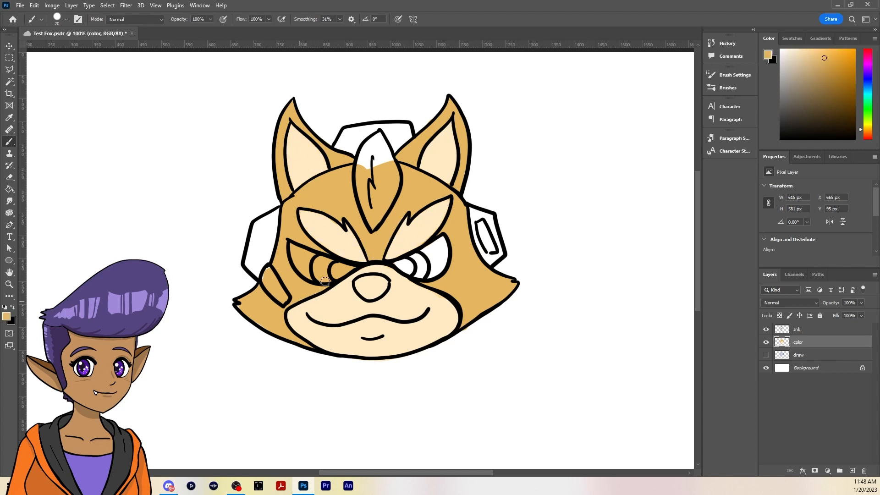
Paint the left eye with sampled white and the whole hair tuft with cream sampled from the eyebrow
{"action": "left_click", "coordinate": [442, 250], "text": "alt"}
{"action": "mouse_move", "coordinate": [293, 250]}
{"action": "left_mouse_down"}
{"action": "mouse_move", "coordinate": [343, 267]}
{"action": "mouse_move", "coordinate": [311, 271]}
{"action": "mouse_move", "coordinate": [293, 248]}
{"action": "mouse_move", "coordinate": [297, 266]}
{"action": "mouse_move", "coordinate": [331, 276]}
{"action": "left_mouse_up"}
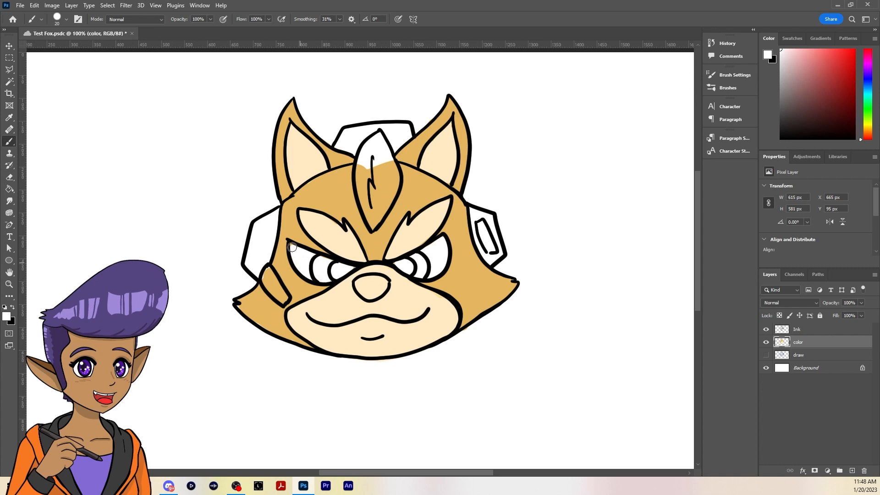
{"action": "key", "text": "alt"}
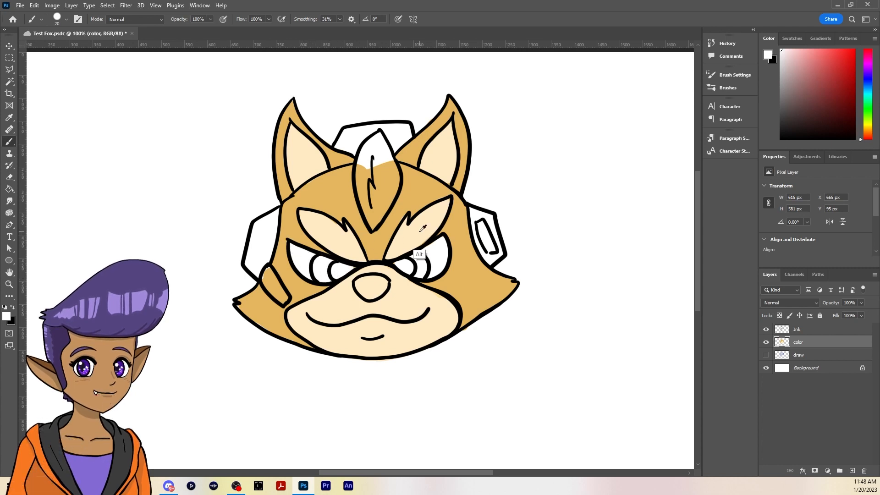
{"action": "left_click", "coordinate": [422, 227], "text": "alt"}
{"action": "mouse_move", "coordinate": [372, 139]}
{"action": "left_mouse_down"}
{"action": "mouse_move", "coordinate": [374, 181]}
{"action": "mouse_move", "coordinate": [377, 150]}
{"action": "mouse_move", "coordinate": [396, 183]}
{"action": "mouse_move", "coordinate": [373, 216]}
{"action": "mouse_move", "coordinate": [359, 184]}
{"action": "mouse_move", "coordinate": [378, 135]}
{"action": "mouse_move", "coordinate": [388, 174]}
{"action": "left_mouse_up"}
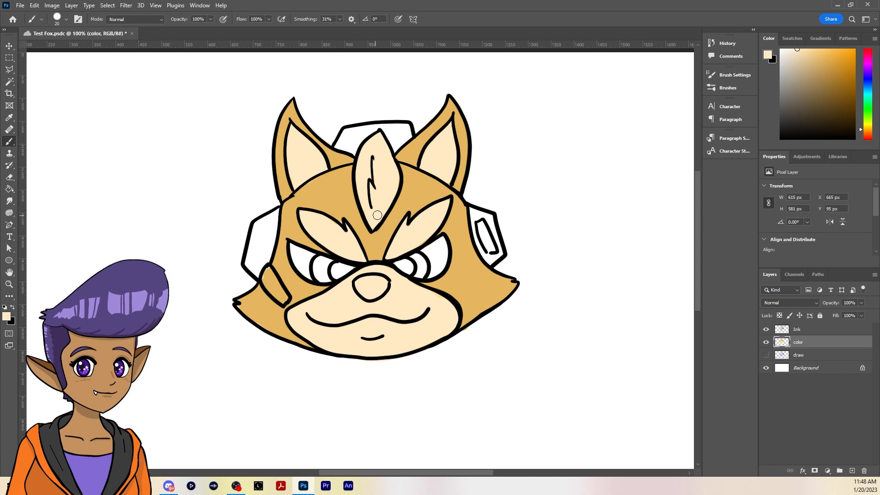
Set the foreground color to dark gray and paint the nose with it, adding small white highlights
{"action": "left_click", "coordinate": [792, 112]}
{"action": "left_click", "coordinate": [780, 113]}
{"action": "left_click_drag", "start_coordinate": [364, 279], "coordinate": [383, 287]}
{"action": "key", "text": "d"}
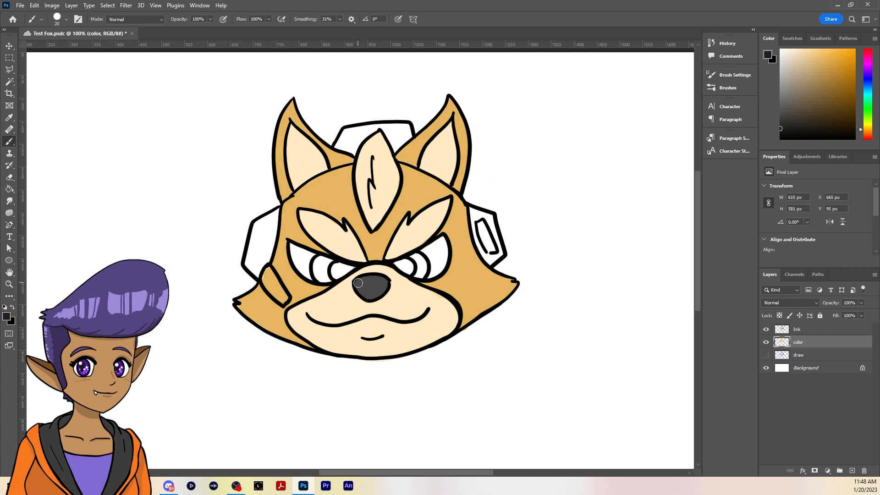
{"action": "key", "text": "x"}
Paint both irises bright green and fill both pupils with dark gray sampled from the nose
{"action": "left_click", "coordinate": [867, 110]}
{"action": "left_click", "coordinate": [850, 62]}
{"action": "mouse_move", "coordinate": [405, 264]}
{"action": "left_mouse_down"}
{"action": "mouse_move", "coordinate": [421, 268]}
{"action": "mouse_move", "coordinate": [421, 277]}
{"action": "left_mouse_up"}
{"action": "left_click_drag", "start_coordinate": [319, 270], "coordinate": [325, 262]}
{"action": "left_click", "coordinate": [372, 294], "text": "alt"}
{"action": "left_click_drag", "start_coordinate": [397, 266], "coordinate": [409, 273]}
{"action": "left_click_drag", "start_coordinate": [333, 272], "coordinate": [353, 267]}
Set the foreground color to medium gray and paint all the headset pieces around the head
{"action": "left_click", "coordinate": [781, 92]}
{"action": "mouse_move", "coordinate": [474, 211]}
{"action": "left_mouse_down"}
{"action": "mouse_move", "coordinate": [491, 259]}
{"action": "mouse_move", "coordinate": [499, 249]}
{"action": "left_mouse_up"}
{"action": "mouse_move", "coordinate": [340, 147]}
{"action": "left_mouse_down"}
{"action": "mouse_move", "coordinate": [370, 128]}
{"action": "mouse_move", "coordinate": [410, 136]}
{"action": "left_mouse_up"}
{"action": "mouse_move", "coordinate": [277, 214]}
{"action": "left_mouse_down"}
{"action": "mouse_move", "coordinate": [248, 261]}
{"action": "mouse_move", "coordinate": [267, 268]}
{"action": "mouse_move", "coordinate": [270, 290]}
{"action": "mouse_move", "coordinate": [284, 301]}
{"action": "mouse_move", "coordinate": [272, 222]}
{"action": "left_mouse_up"}
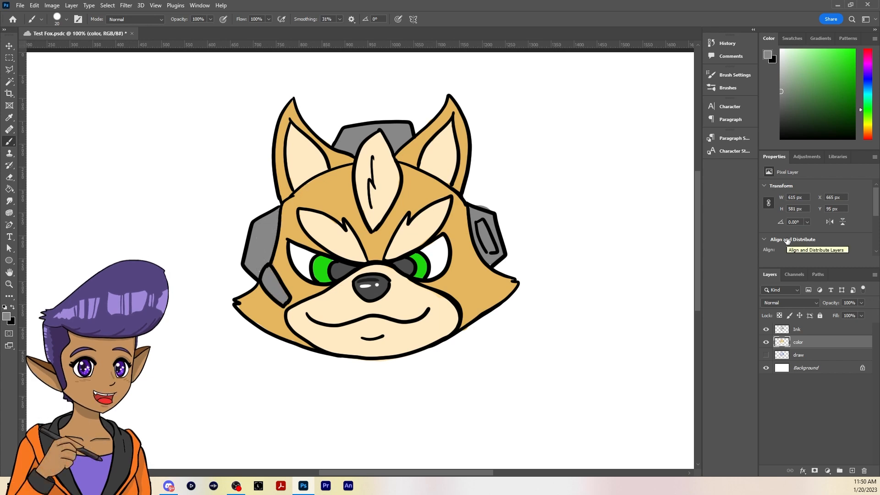
Set the foreground color to white and add a small highlight dot to each pupil
{"action": "left_click", "coordinate": [781, 49]}
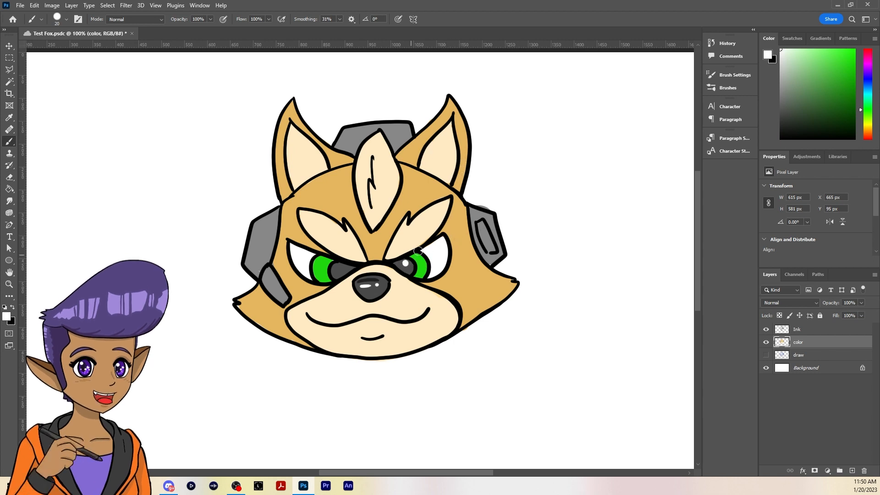
{"action": "left_click", "coordinate": [337, 268]}
Add a new layer above the color layer and paint dark gray shadows on the right eyebrow, below the right eye and under the mouth line
{"action": "left_click", "coordinate": [852, 470]}
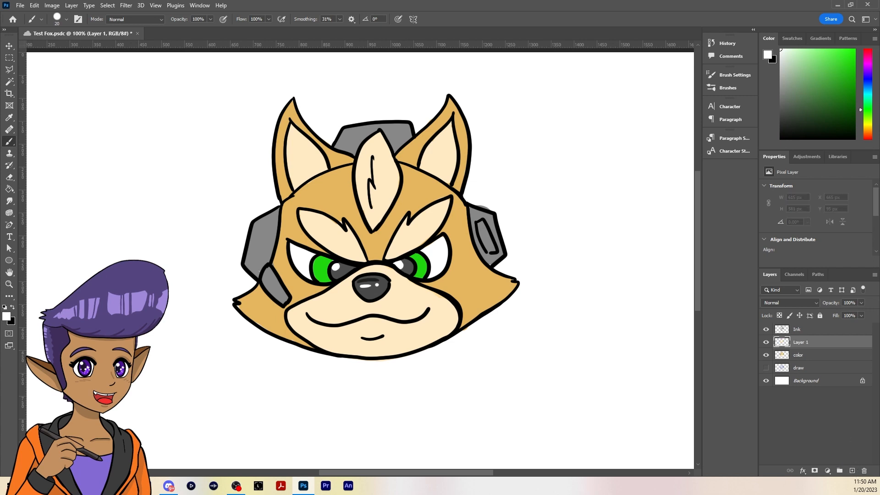
{"action": "left_click", "coordinate": [6, 316]}
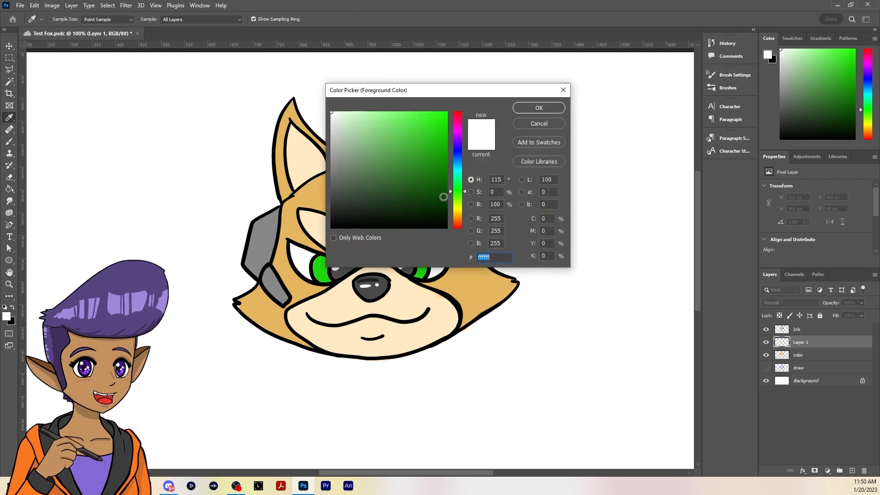
{"action": "left_click", "coordinate": [389, 194]}
{"action": "left_click", "coordinate": [539, 108]}
{"action": "key", "text": "b"}
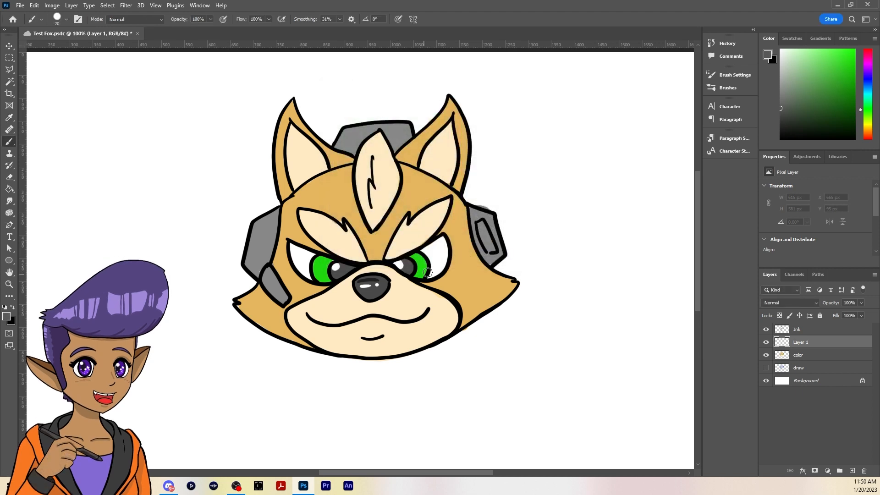
{"action": "left_click_drag", "start_coordinate": [385, 257], "coordinate": [435, 226]}
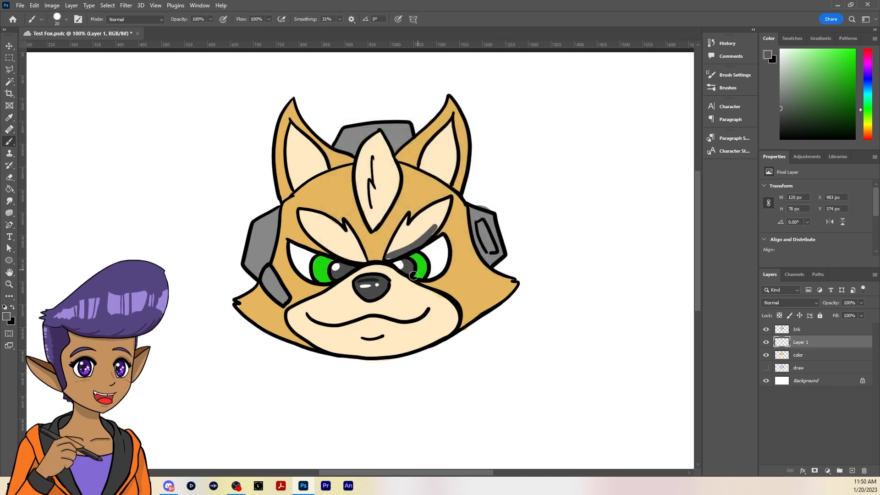
{"action": "mouse_move", "coordinate": [351, 325]}
{"action": "left_mouse_down"}
{"action": "mouse_move", "coordinate": [372, 318]}
{"action": "mouse_move", "coordinate": [346, 322]}
{"action": "mouse_move", "coordinate": [393, 322]}
{"action": "left_mouse_up"}
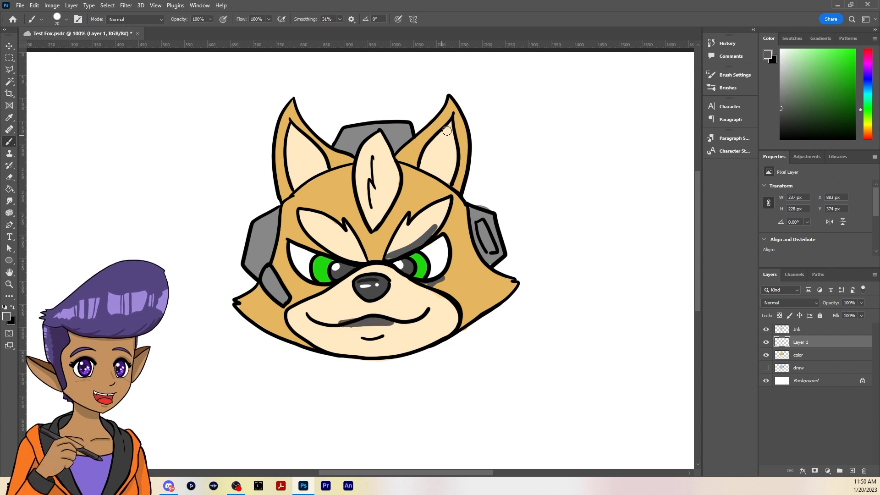
Paint dark gray shadows along the inner ears, left eyebrow, bridge between the eyes and both cheeks beside the muzzle
{"action": "left_click_drag", "start_coordinate": [447, 131], "coordinate": [421, 168]}
{"action": "left_click_drag", "start_coordinate": [287, 123], "coordinate": [322, 176]}
{"action": "left_click_drag", "start_coordinate": [308, 135], "coordinate": [323, 182]}
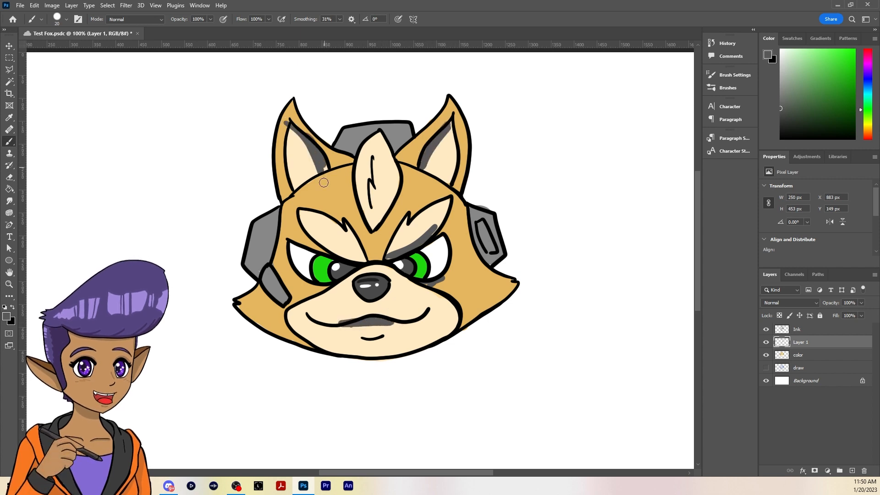
{"action": "mouse_move", "coordinate": [312, 236]}
{"action": "left_mouse_down"}
{"action": "mouse_move", "coordinate": [365, 265]}
{"action": "mouse_move", "coordinate": [350, 252]}
{"action": "mouse_move", "coordinate": [373, 263]}
{"action": "mouse_move", "coordinate": [386, 247]}
{"action": "mouse_move", "coordinate": [368, 264]}
{"action": "left_mouse_up"}
{"action": "left_click_drag", "start_coordinate": [309, 295], "coordinate": [337, 286]}
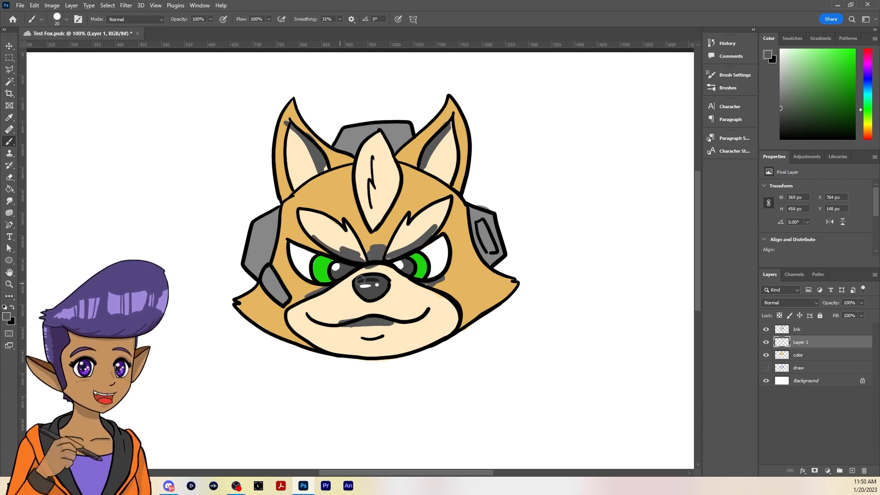
{"action": "left_click_drag", "start_coordinate": [451, 294], "coordinate": [459, 301]}
Lower the shadow layer's opacity to 22%
{"action": "left_click", "coordinate": [861, 302]}
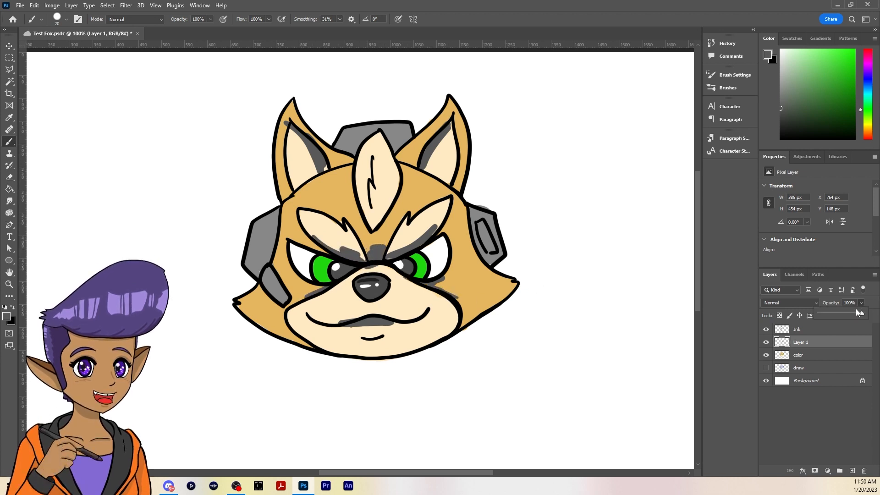
{"action": "left_click_drag", "start_coordinate": [857, 312], "coordinate": [826, 318]}
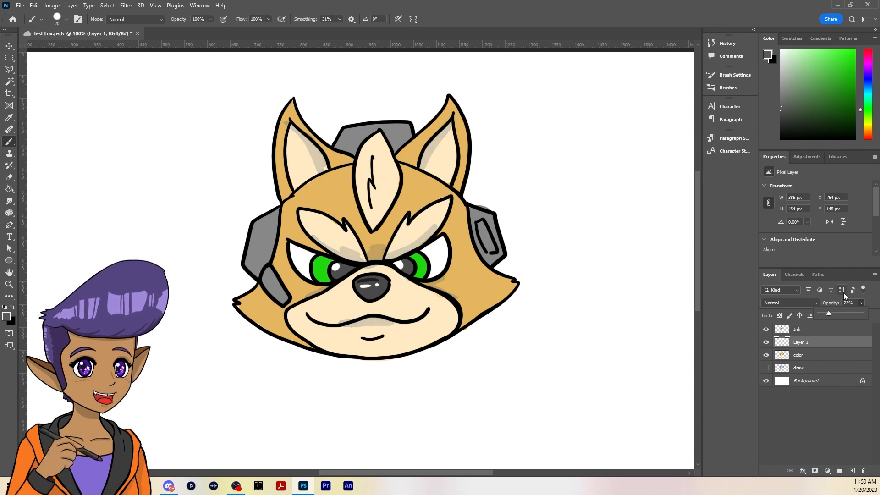